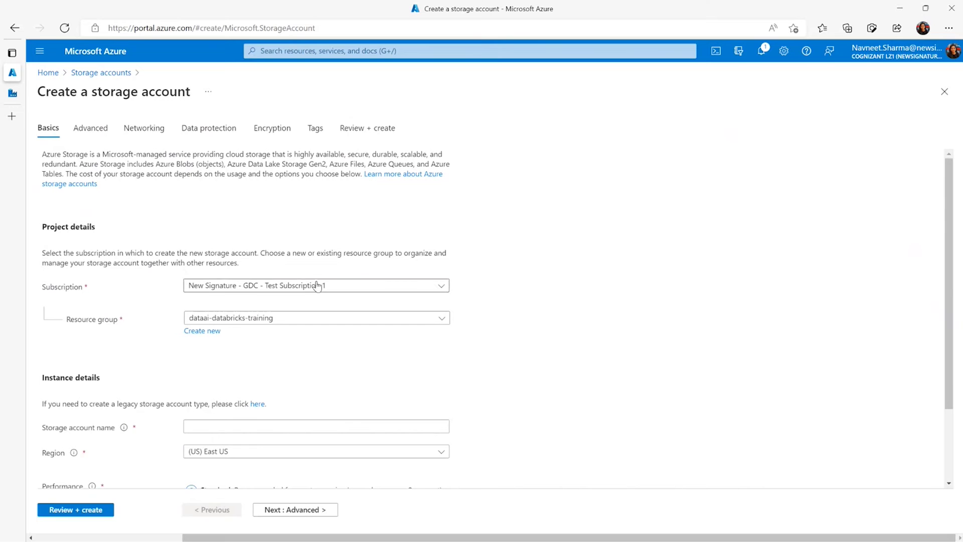
Step: Select the Visual Studio Enterprise Subscription and create a new resource group named rg-globalazure2022 for the storage account
click(318, 284)
click(246, 344)
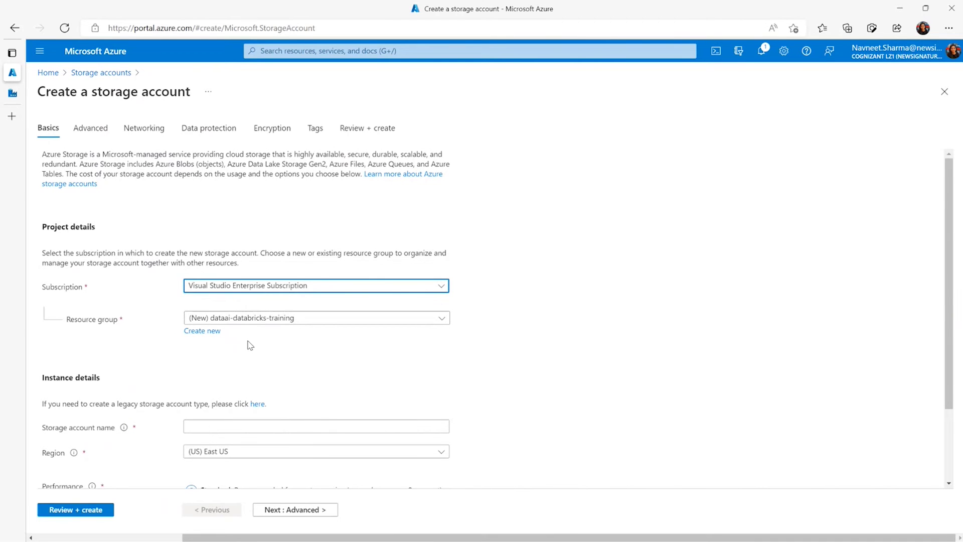
click(275, 319)
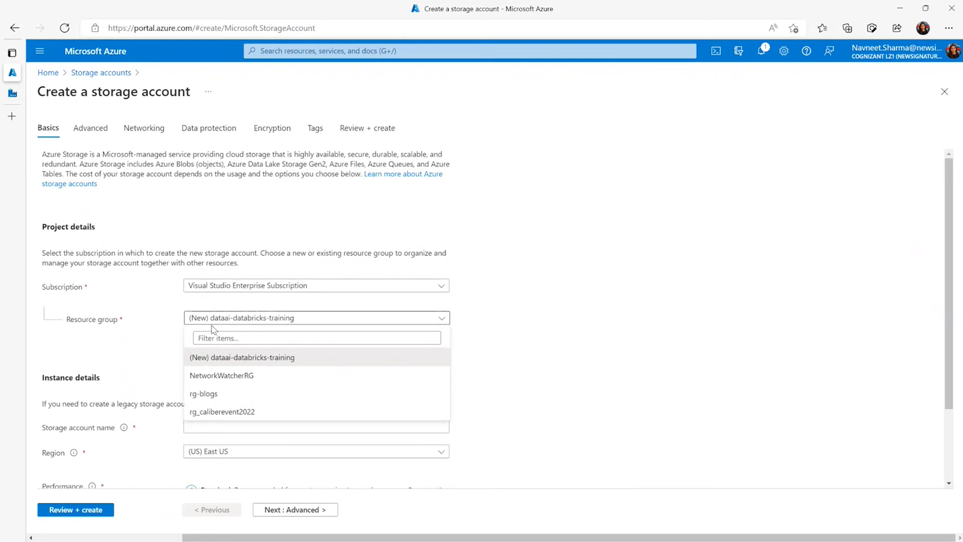
click(163, 332)
click(200, 332)
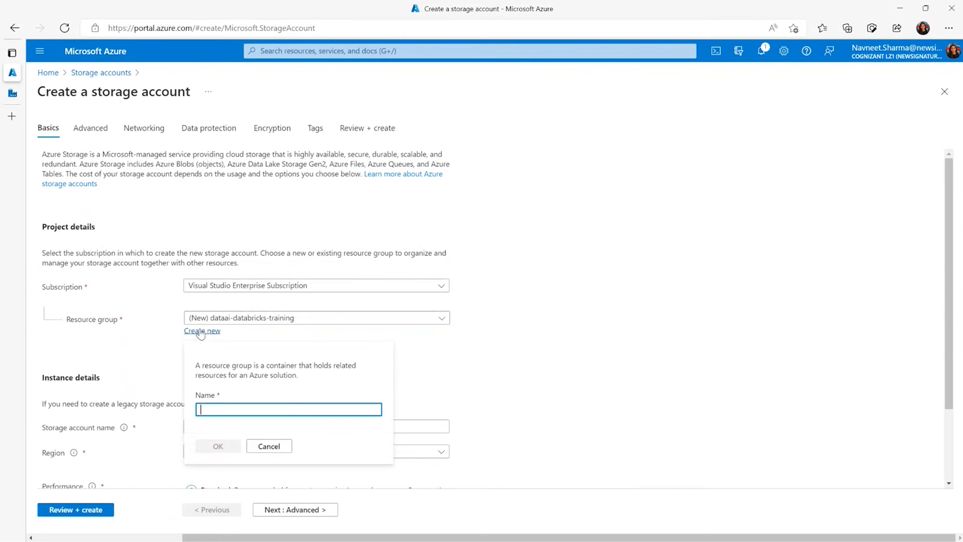
click(253, 319)
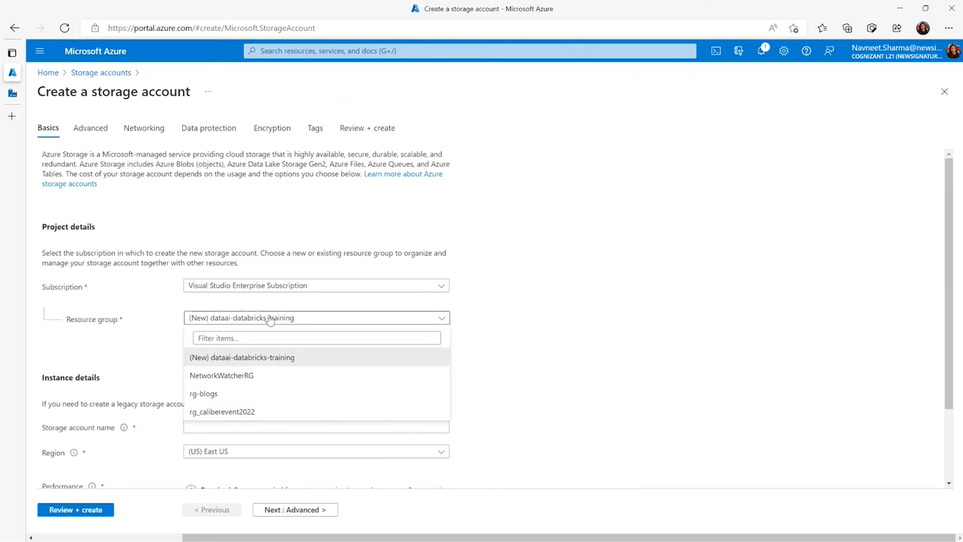
click(194, 324)
click(201, 331)
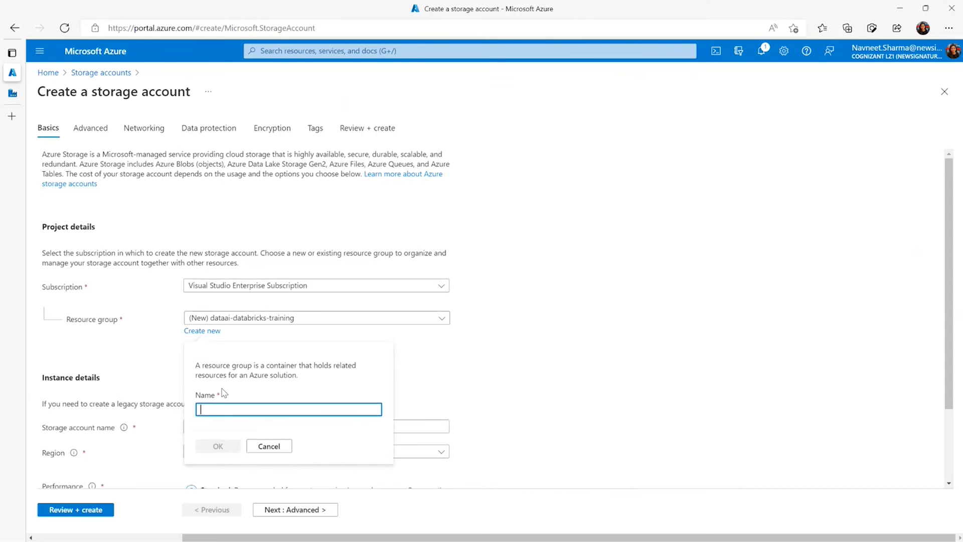
text(rg-globa)
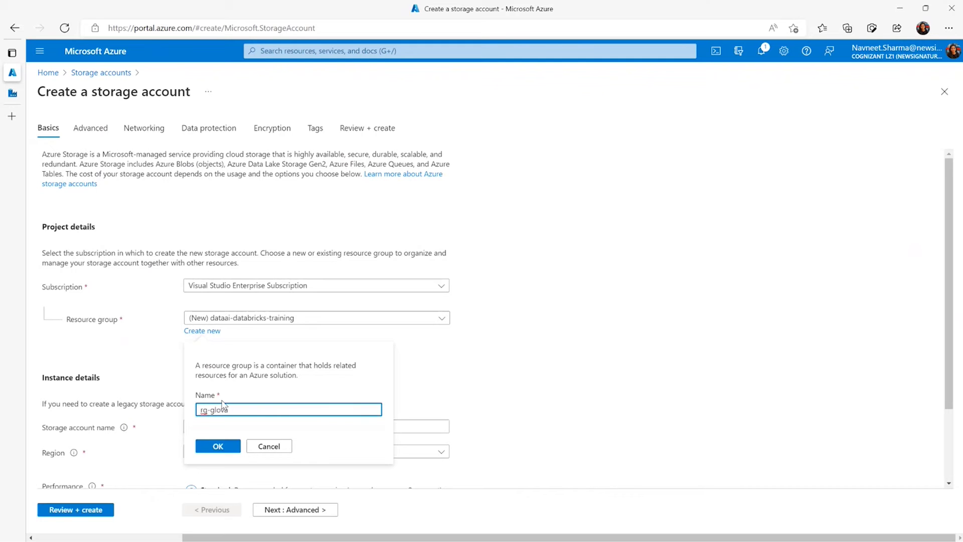
text(lazure2022)
click(216, 447)
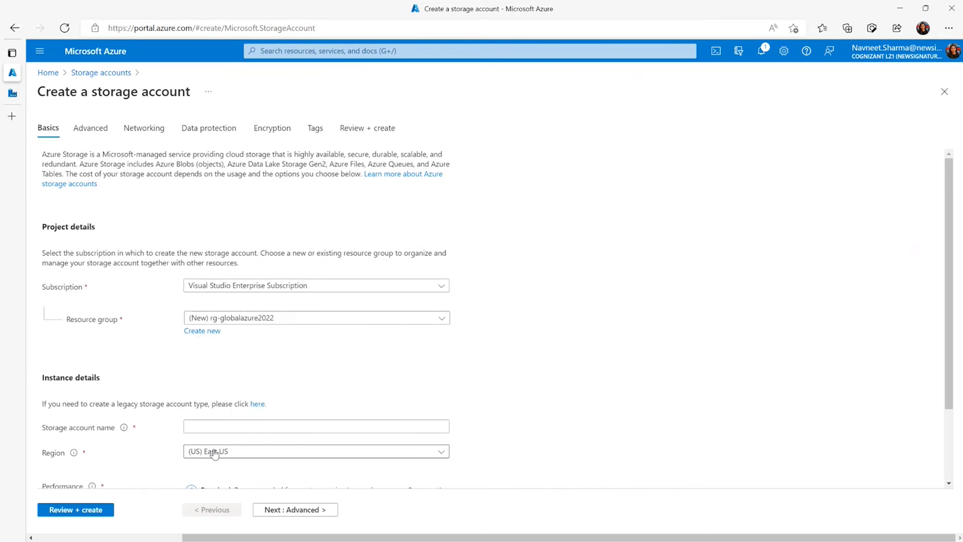
Step: Name the storage account stadlsusglobalazureevent in the instance details
scroll(217, 415, down, 2)
click(211, 328)
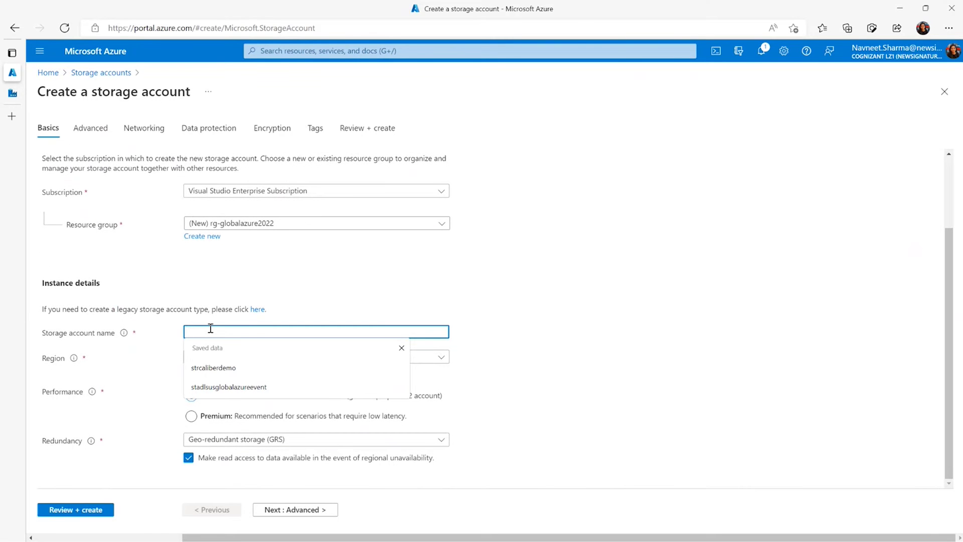
text(stad)
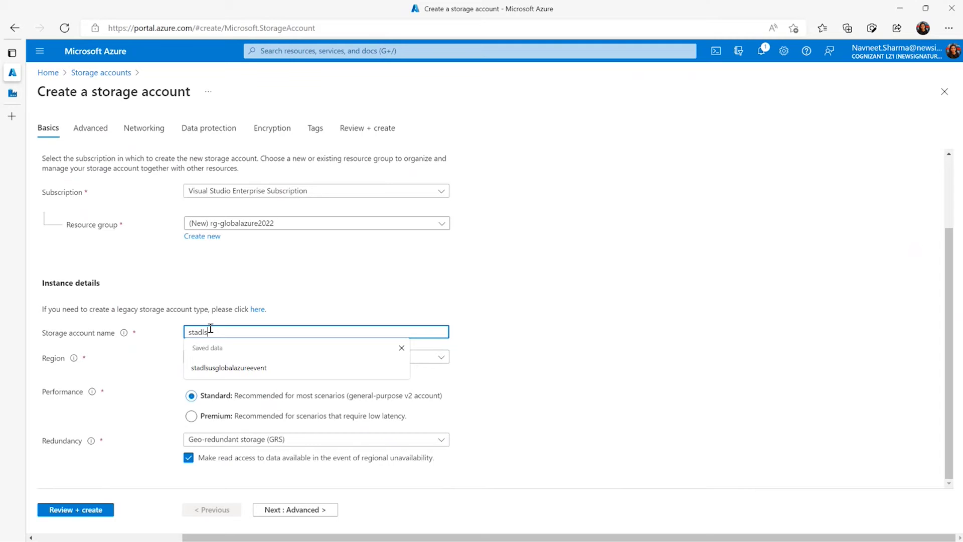
text(ls)
click(223, 367)
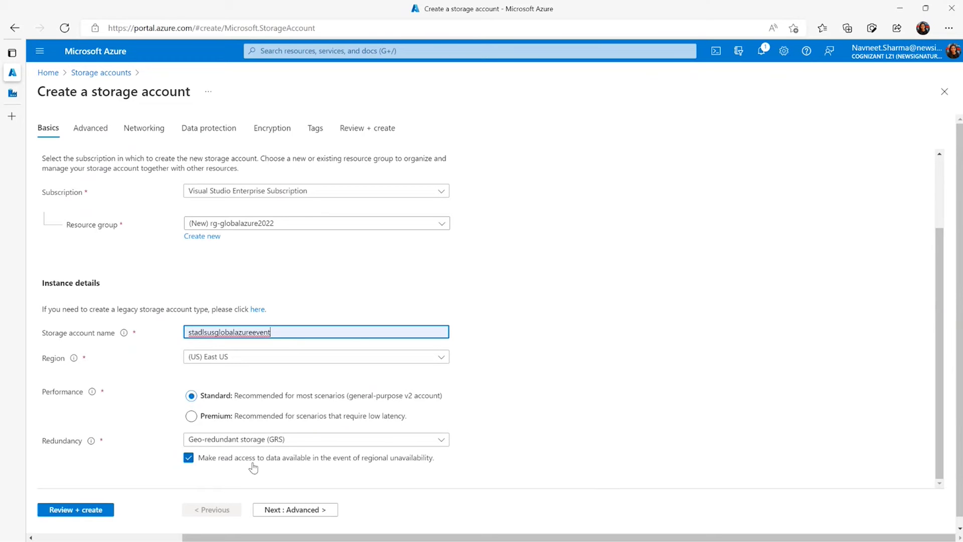
Step: Set the storage account's redundancy to Locally-redundant storage (LRS)
click(280, 441)
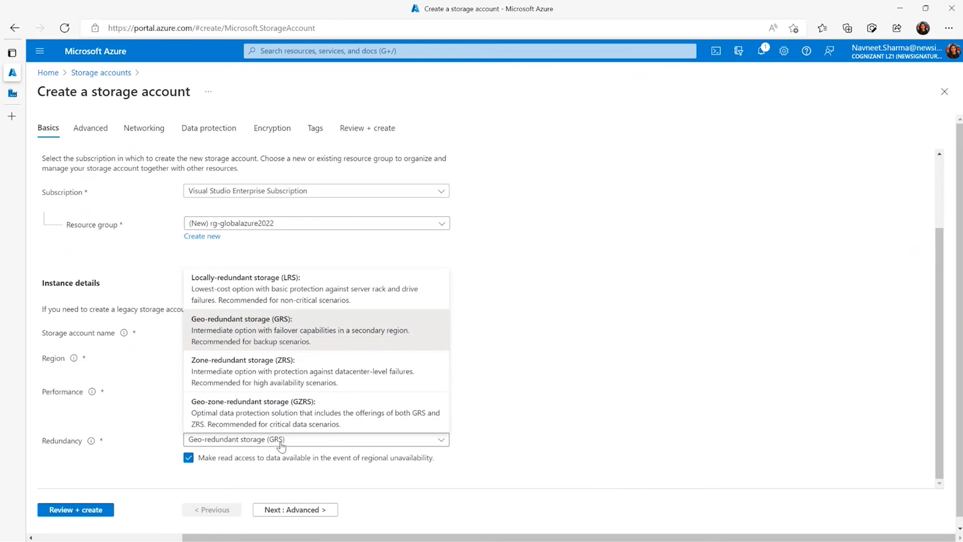
click(234, 444)
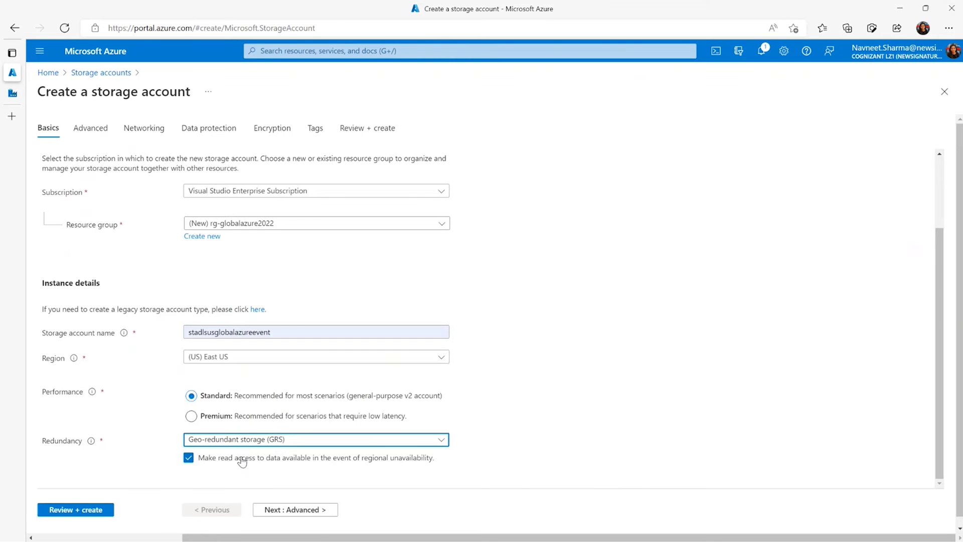
click(270, 442)
click(271, 409)
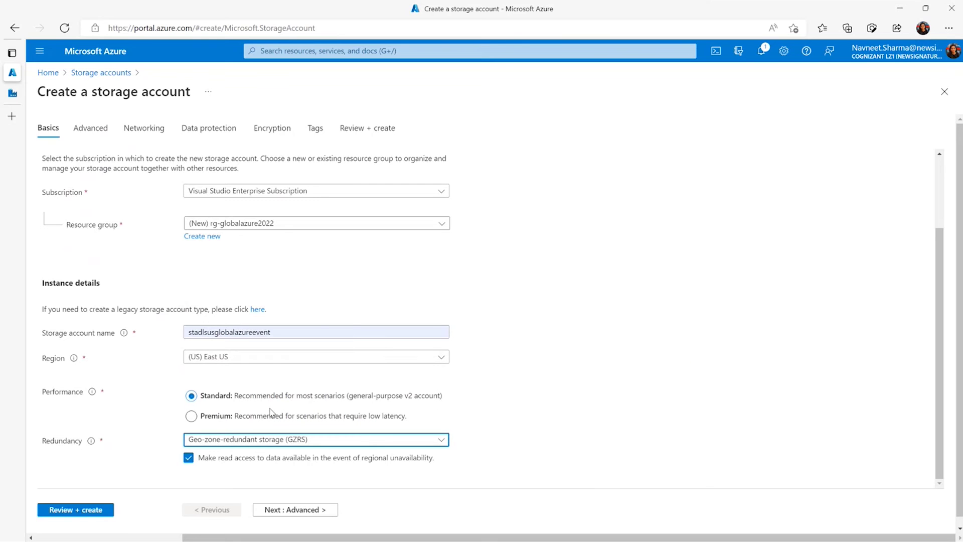
click(307, 444)
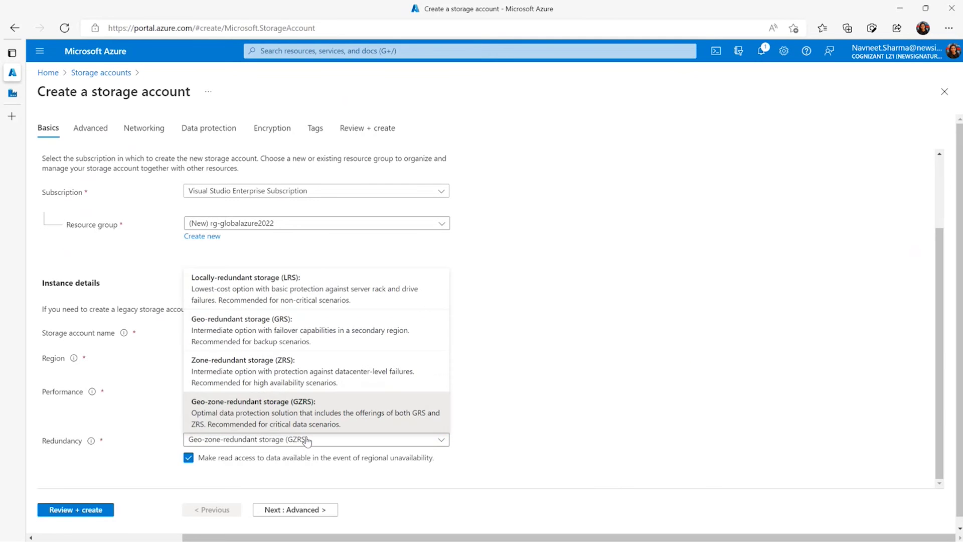
click(304, 297)
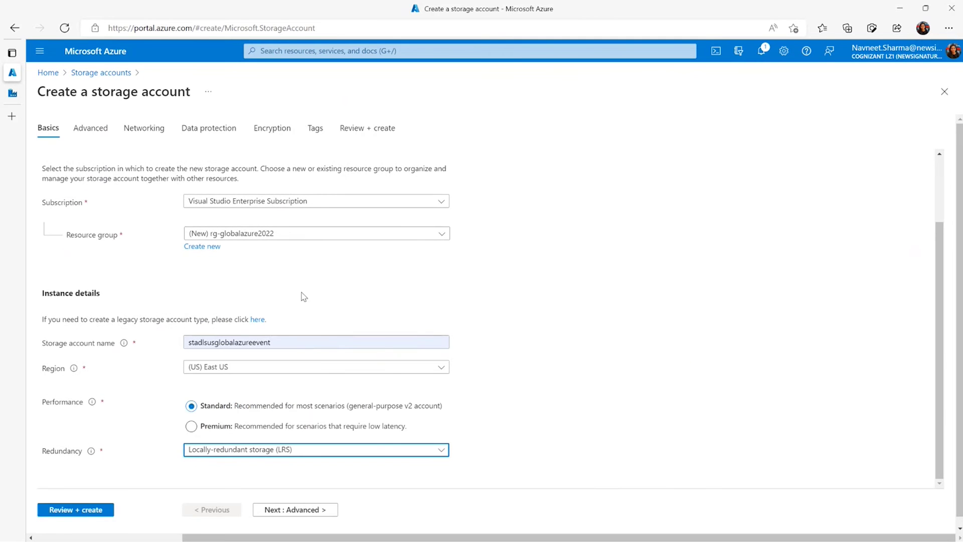
click(283, 454)
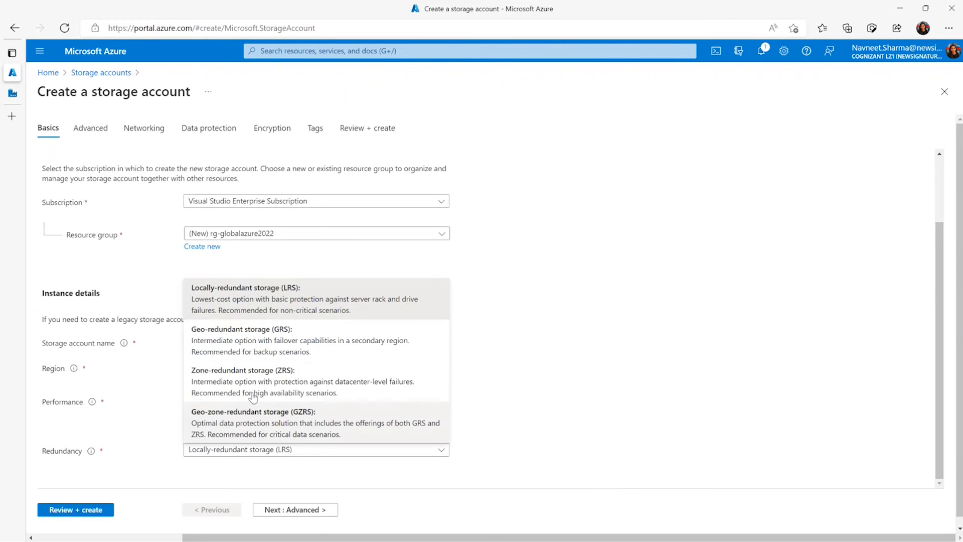
click(285, 309)
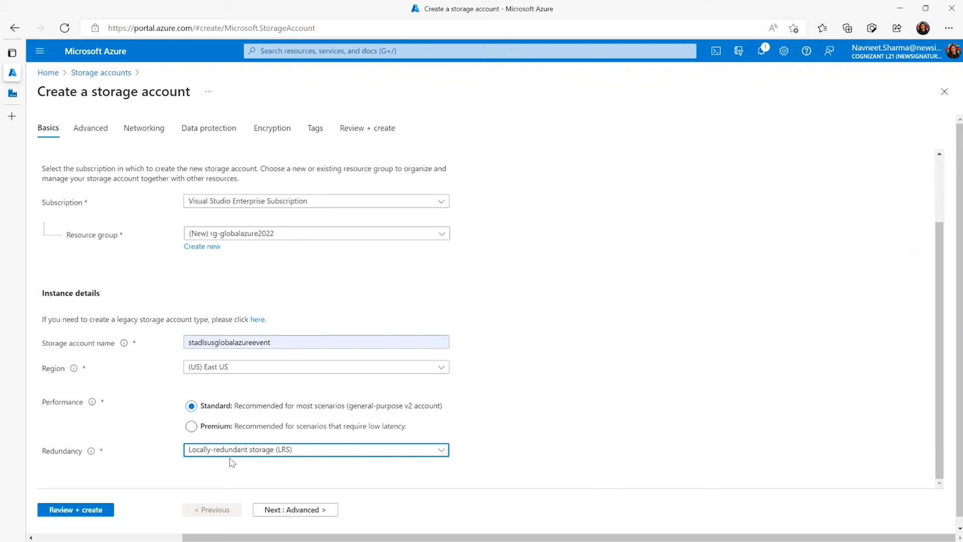
Step: Disable blob public access in the advanced security settings and proceed to the final review with the remaining default settings
click(293, 510)
click(189, 252)
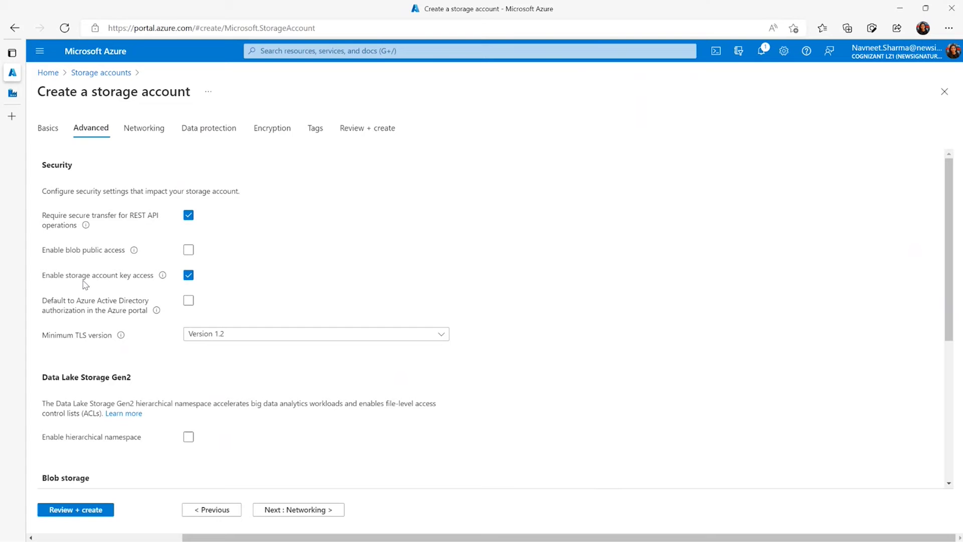
click(304, 510)
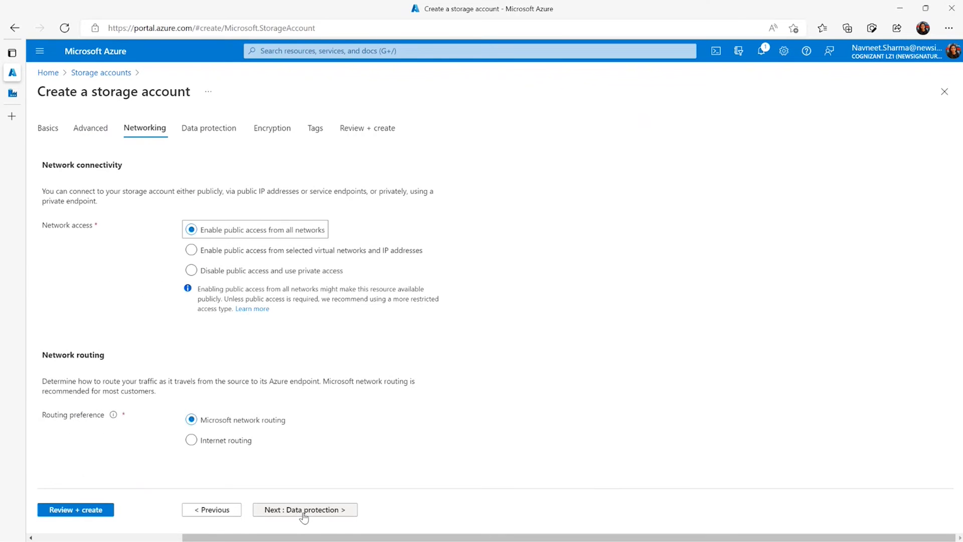
click(304, 510)
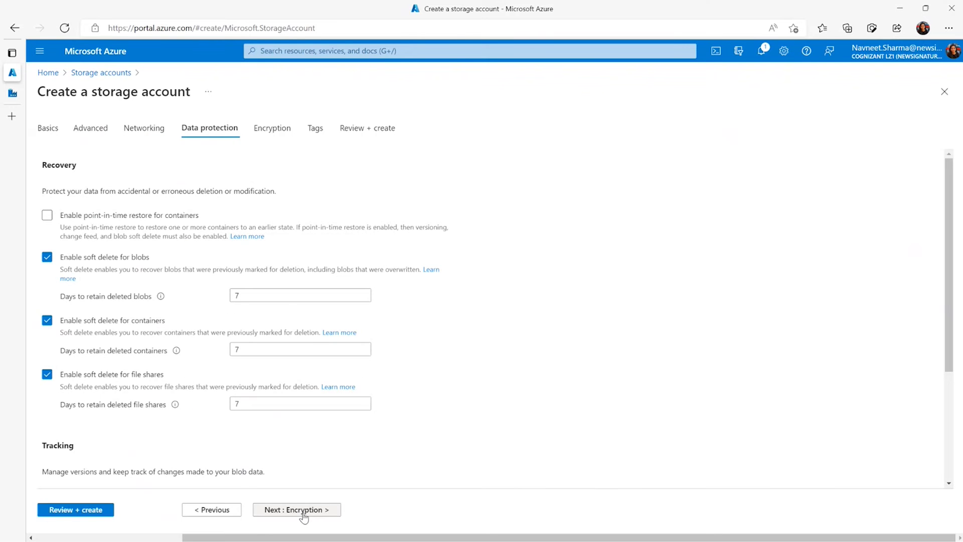
click(304, 510)
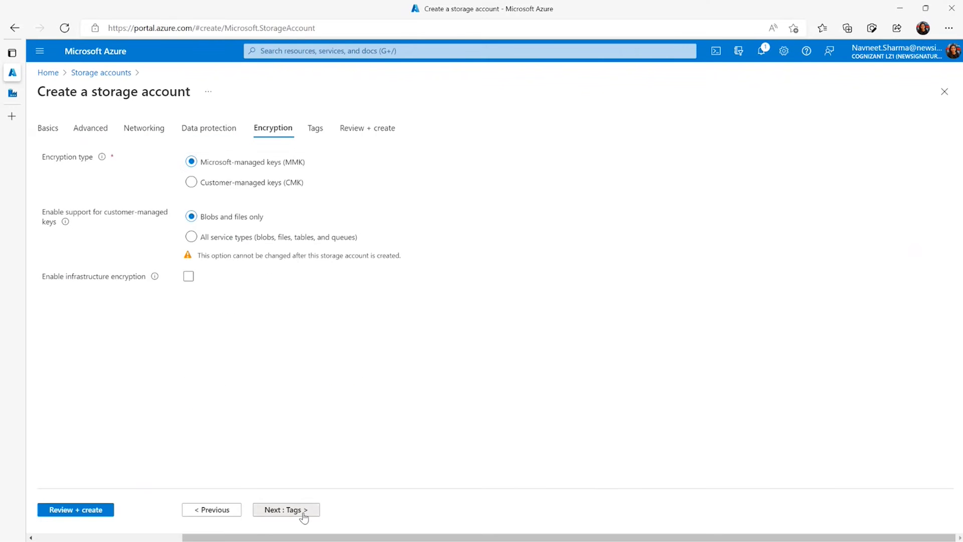
click(304, 516)
click(304, 510)
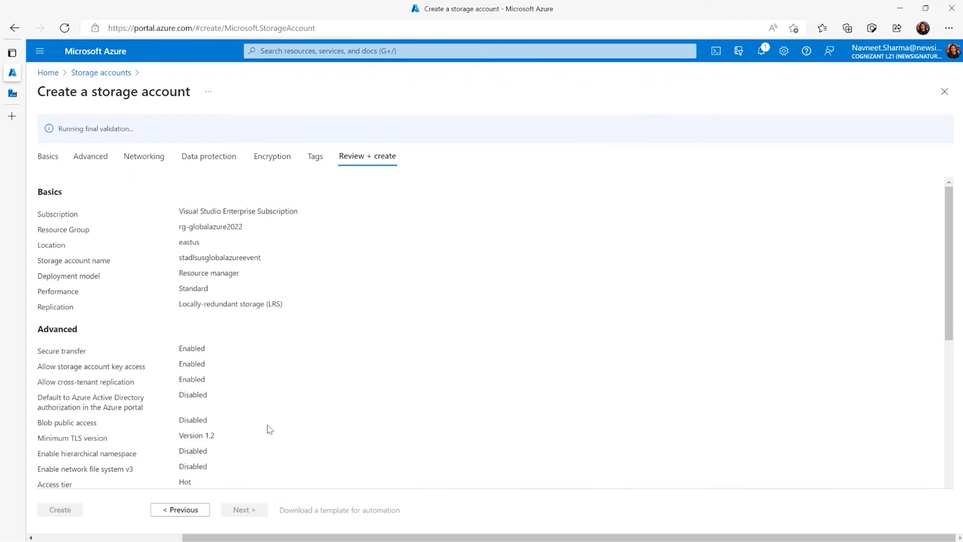
Step: Check the configuration summary, then return to the advanced settings and enable the hierarchical namespace for Data Lake Storage Gen2
scroll(237, 326, down, 7)
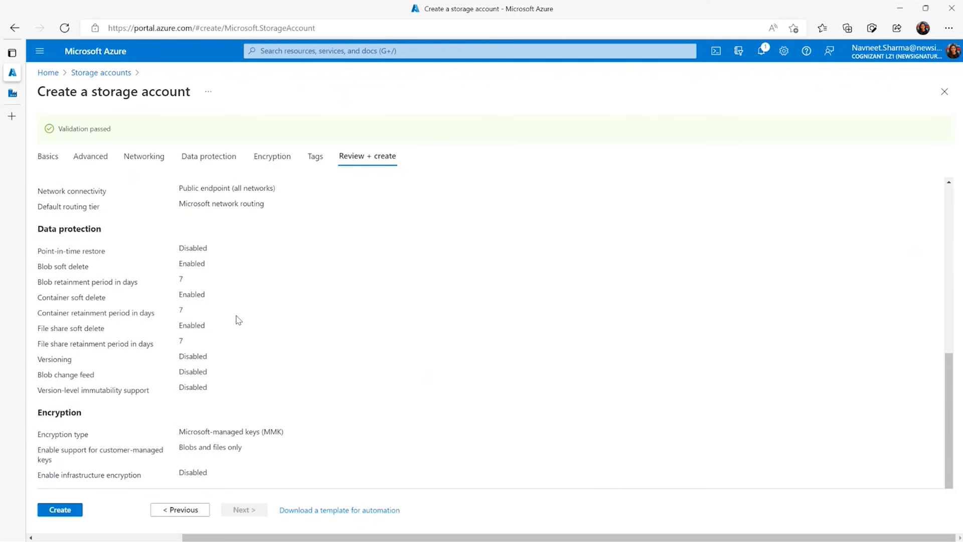
scroll(235, 342, up, 5)
scroll(200, 402, up, 3)
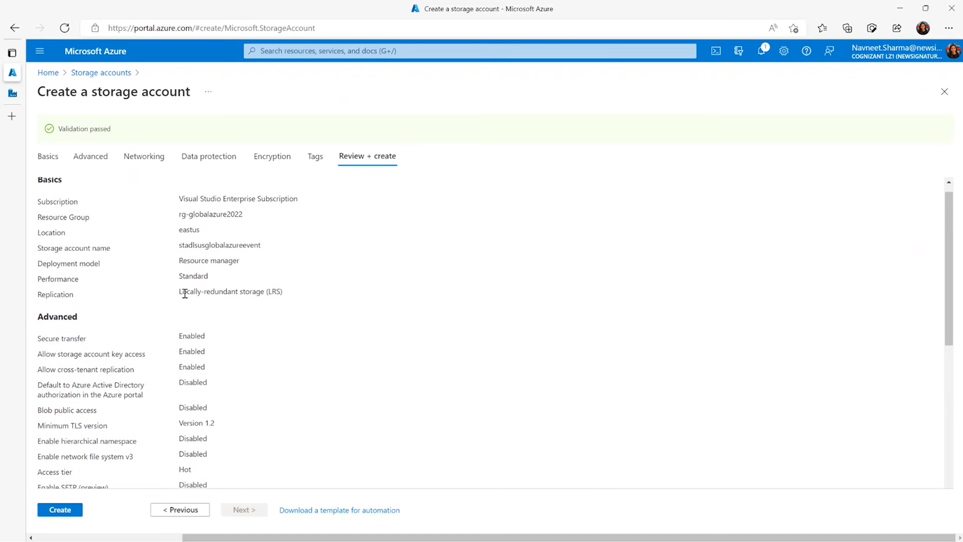
scroll(165, 342, down, 1)
scroll(163, 351, down, 1)
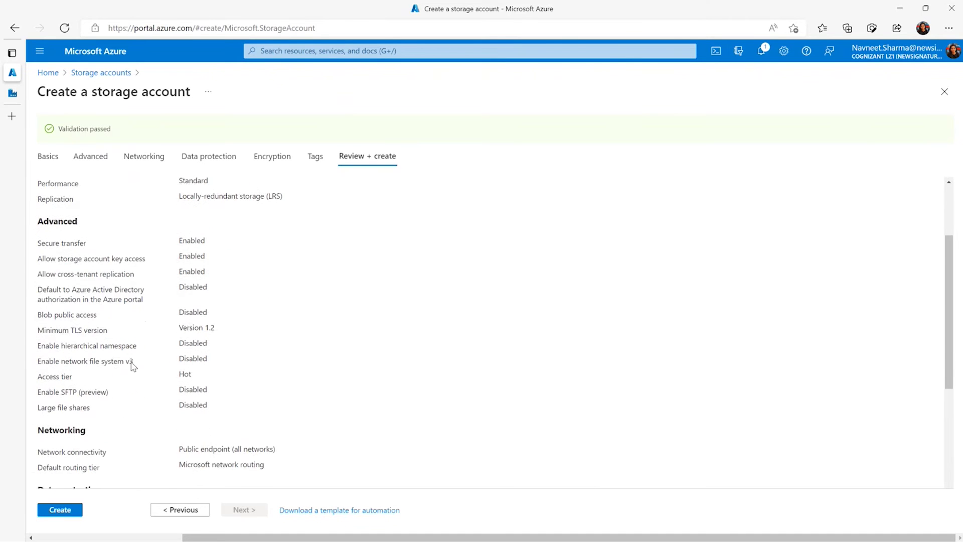
click(182, 512)
click(196, 511)
click(197, 512)
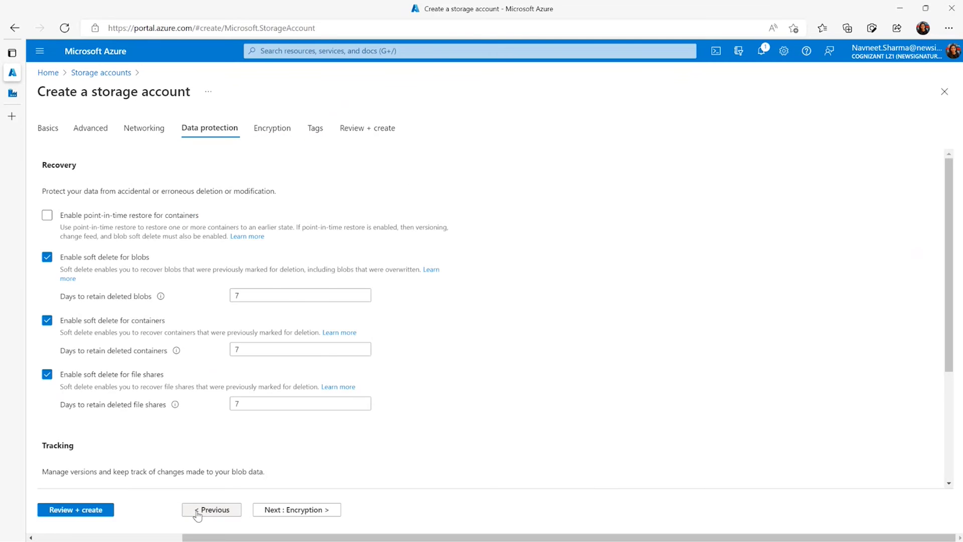
click(199, 512)
click(199, 512)
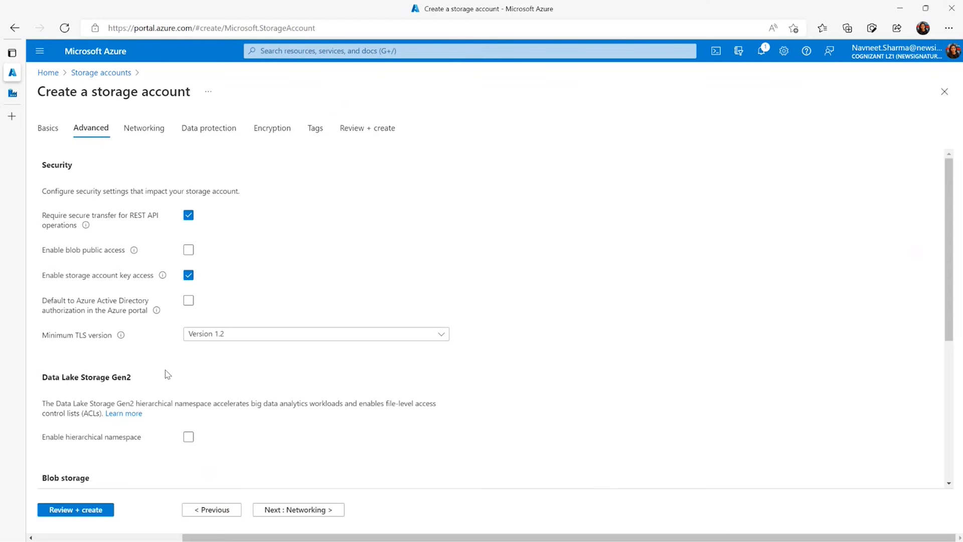
scroll(198, 391, down, 2)
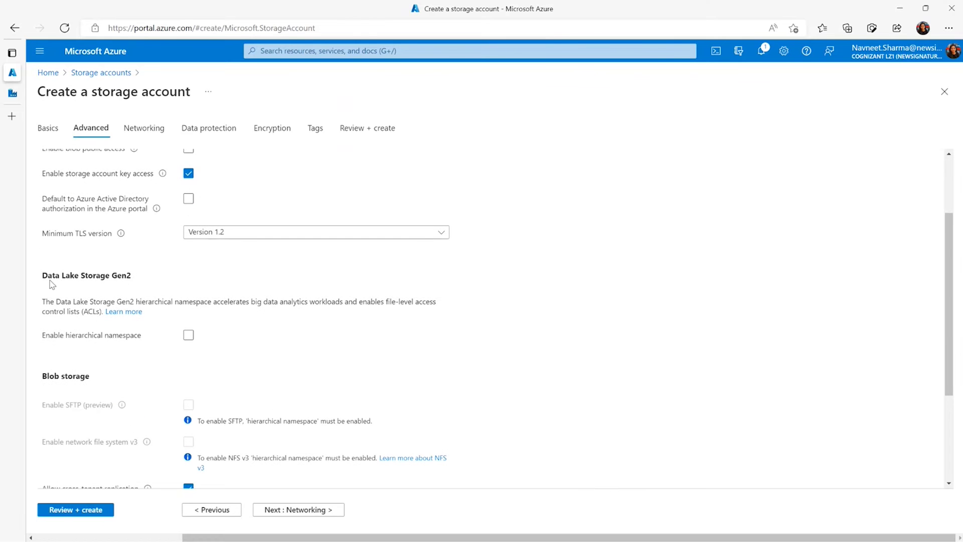
click(188, 337)
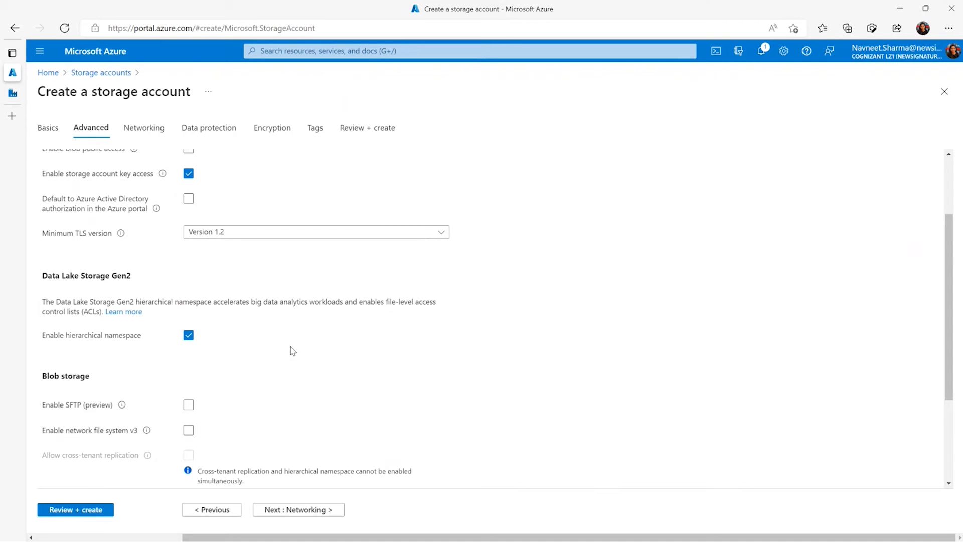
Step: Proceed to the final review with the default networking, data protection and encryption settings and create the storage account
click(298, 510)
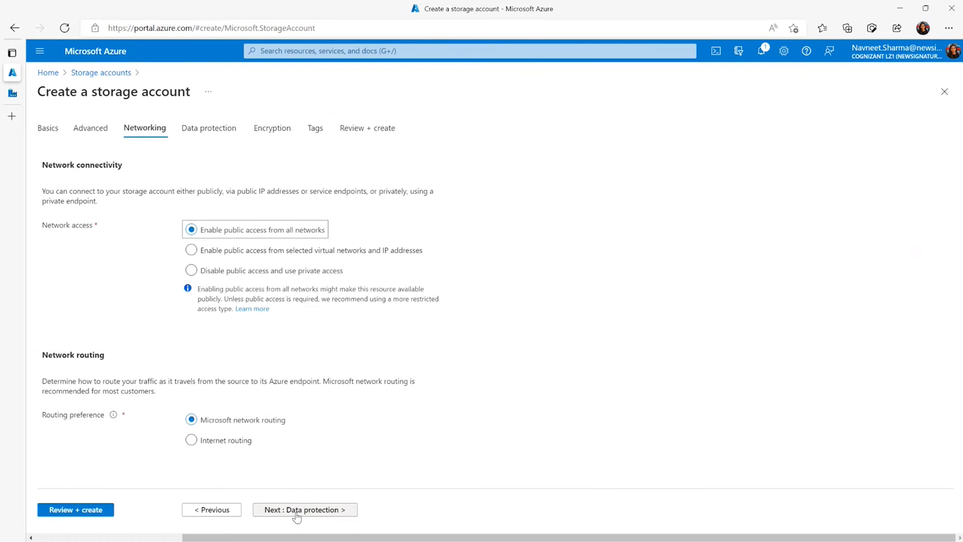
click(296, 512)
click(296, 511)
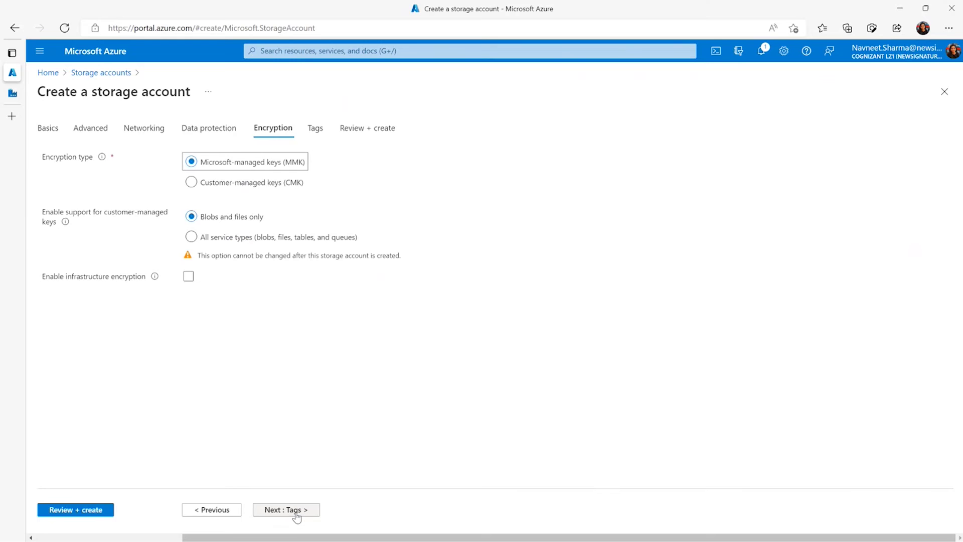
click(296, 511)
click(297, 511)
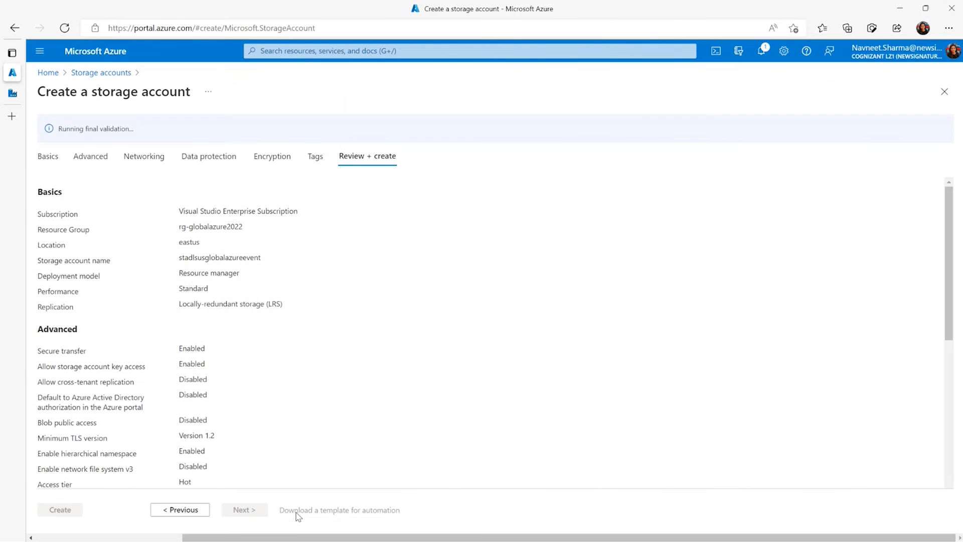
click(60, 510)
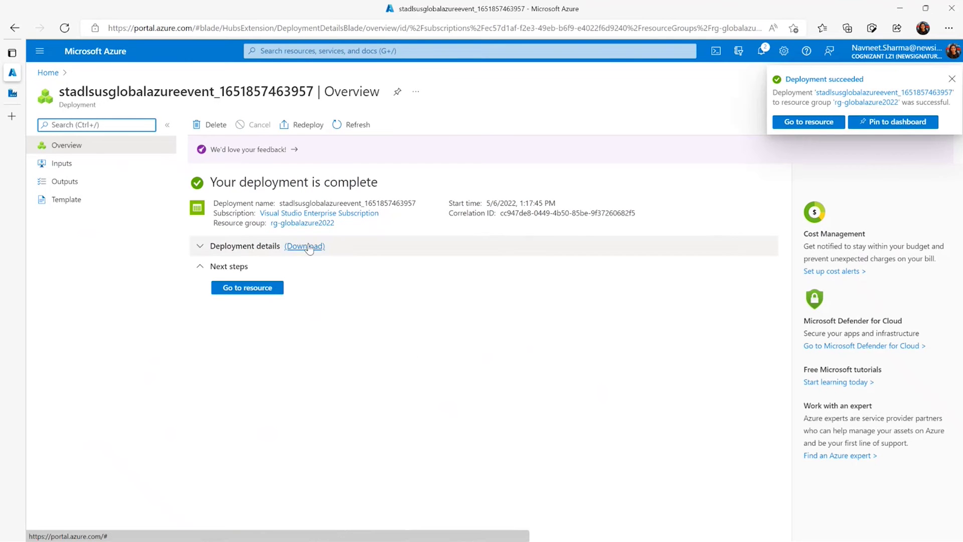
Step: Open the newly deployed storage account and display its containers
click(802, 123)
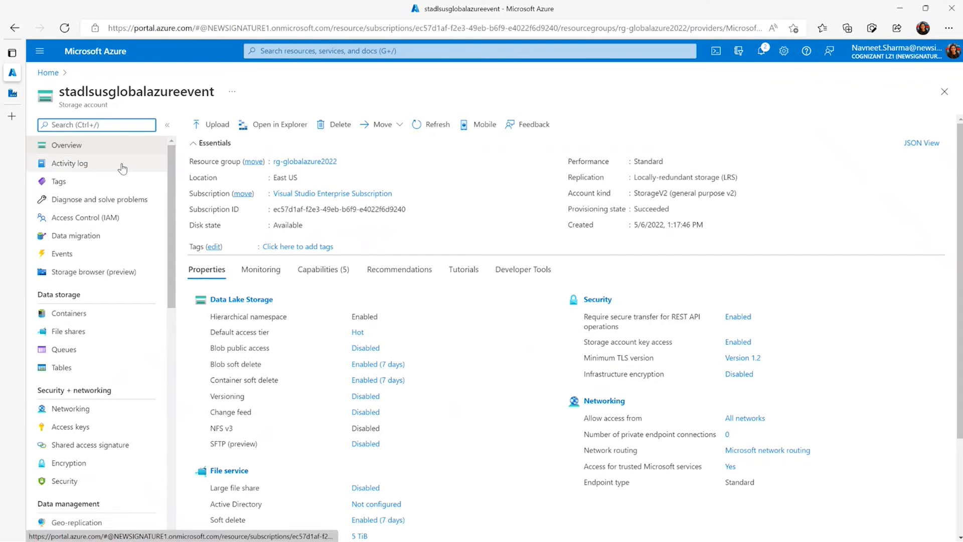
click(79, 320)
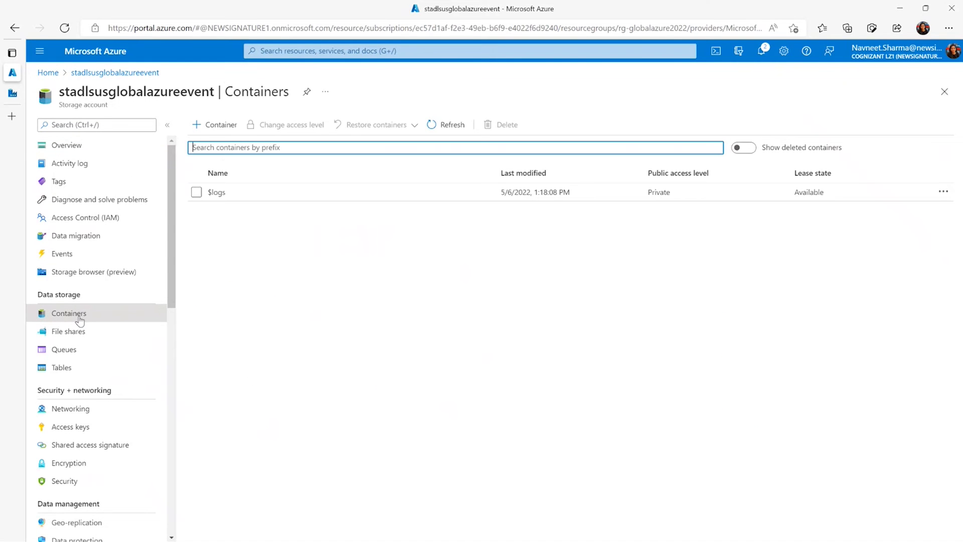
Step: Create a container named test in the storage account and open it
click(215, 125)
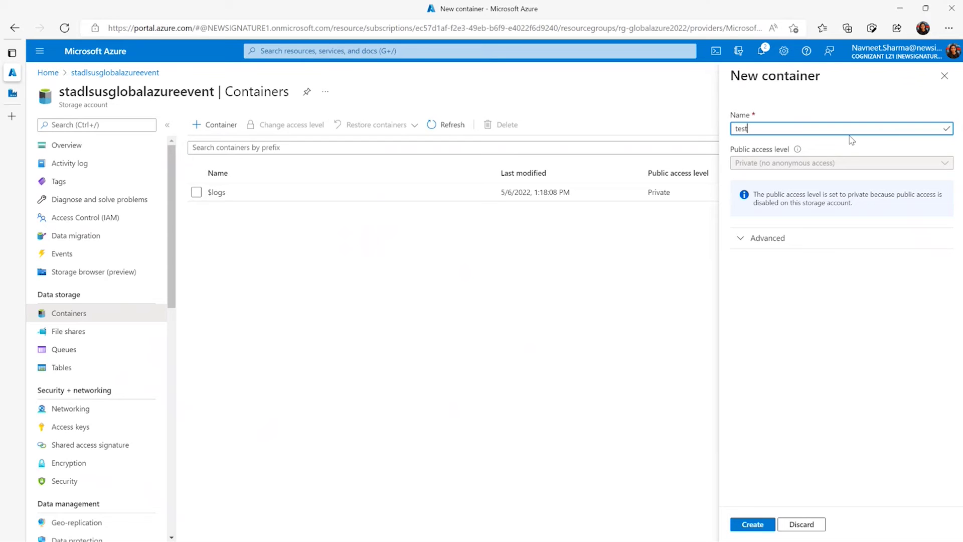
click(751, 526)
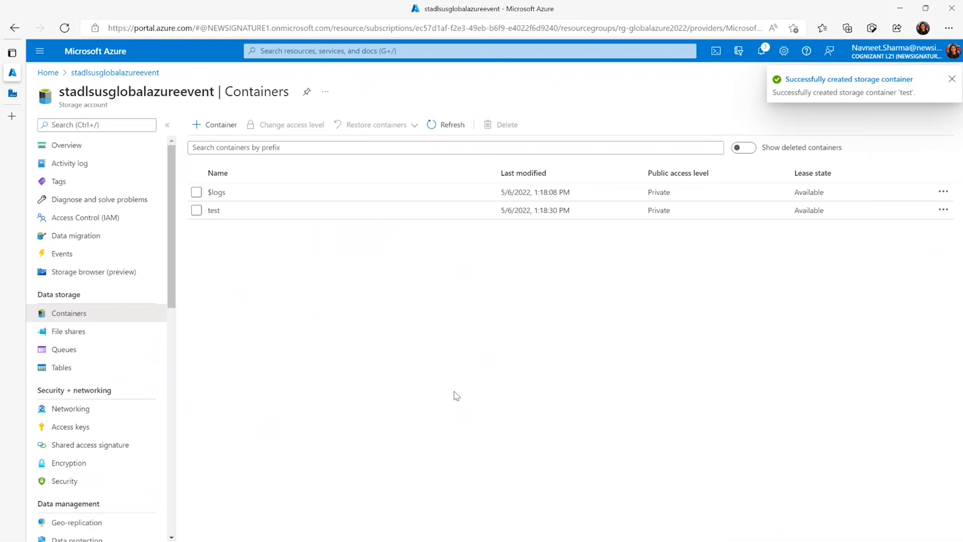
click(215, 211)
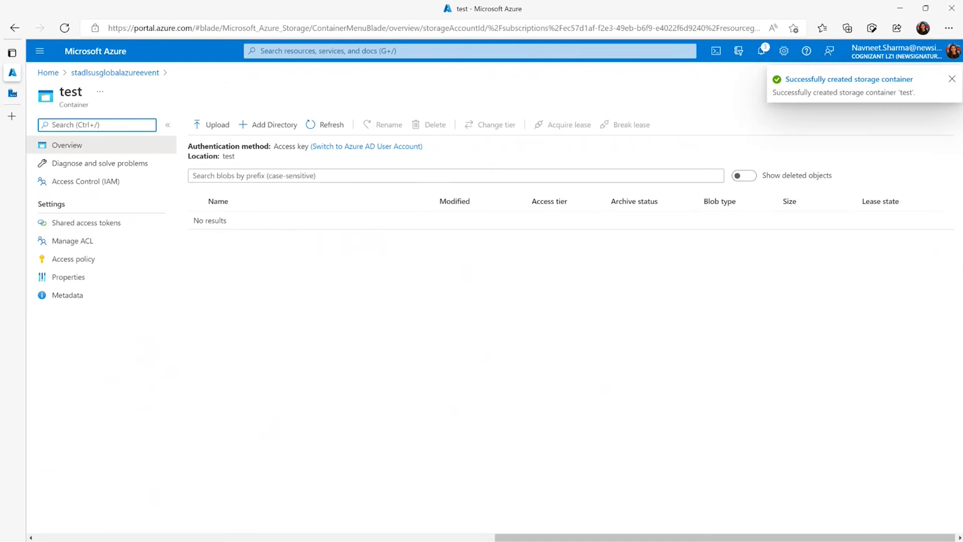
click(952, 79)
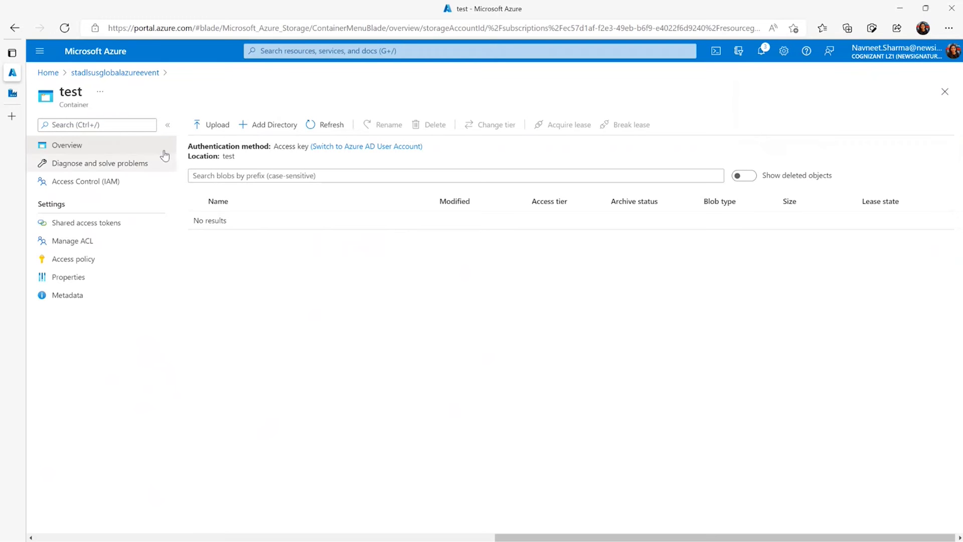
Step: Upload the file sample3.txt from the ADLS folder to the test container
click(219, 129)
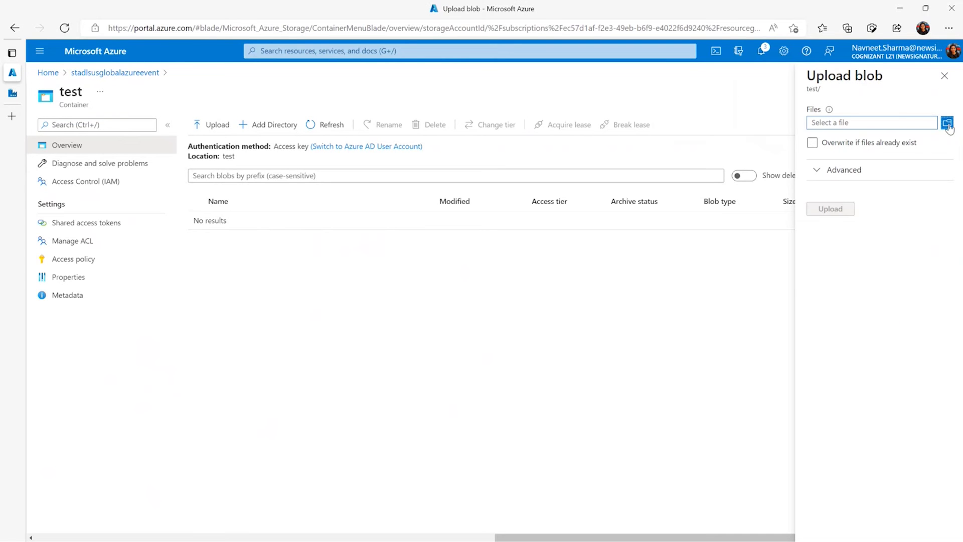
click(948, 124)
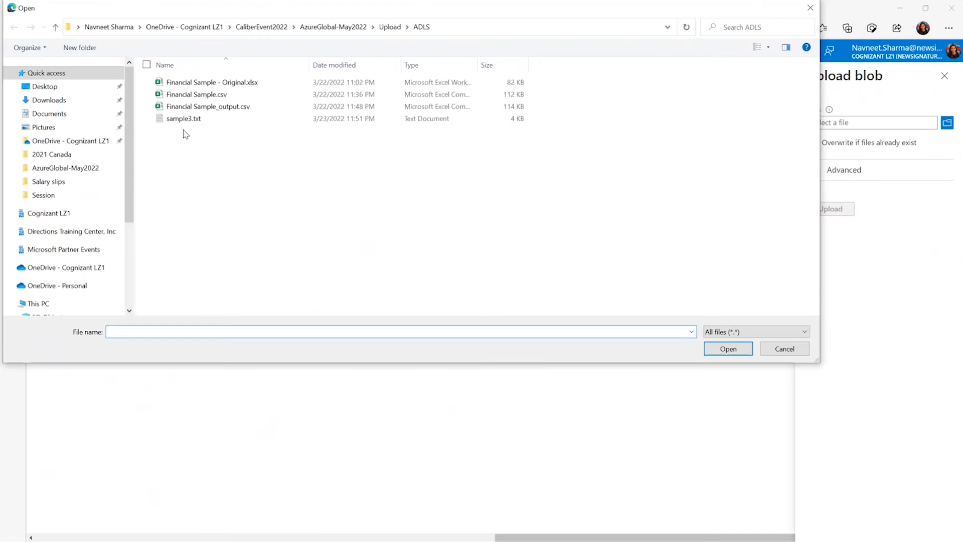
click(193, 122)
click(733, 349)
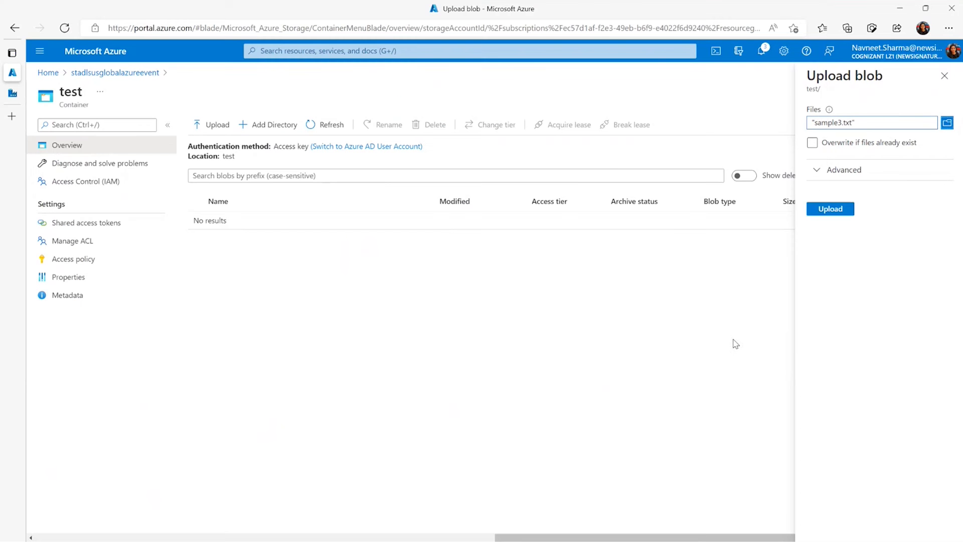
click(836, 210)
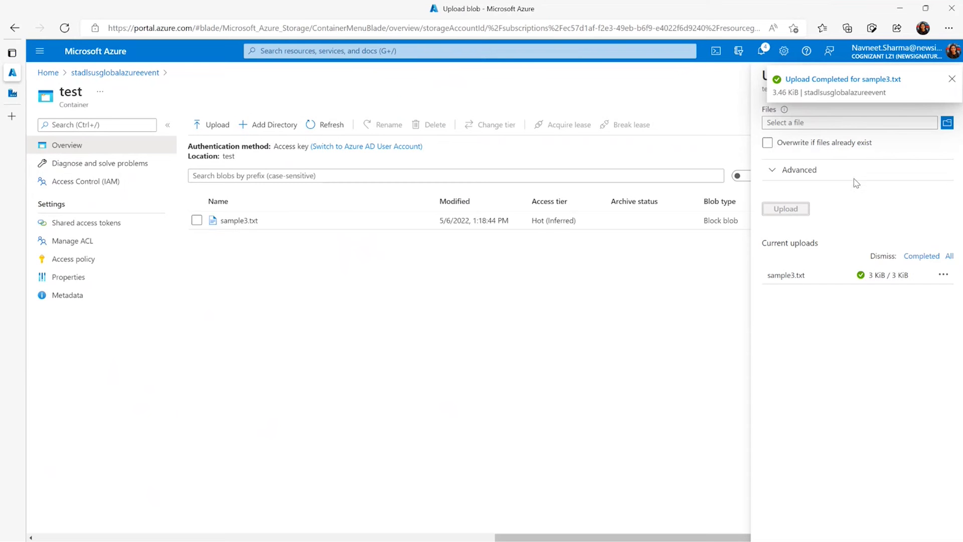
click(953, 81)
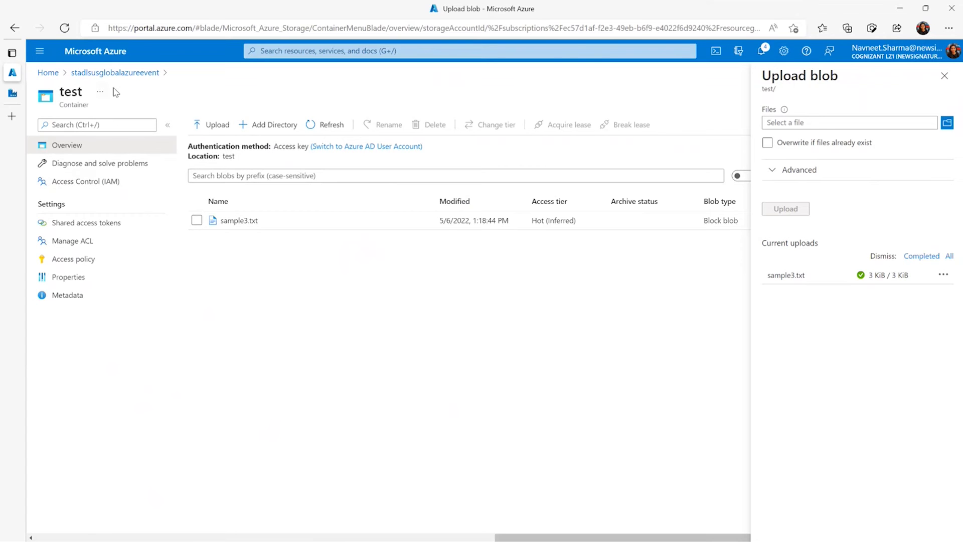
Step: Return to the storage account and examine its Access Control (IAM) page and the Data Lake Storage properties in its overview
click(119, 73)
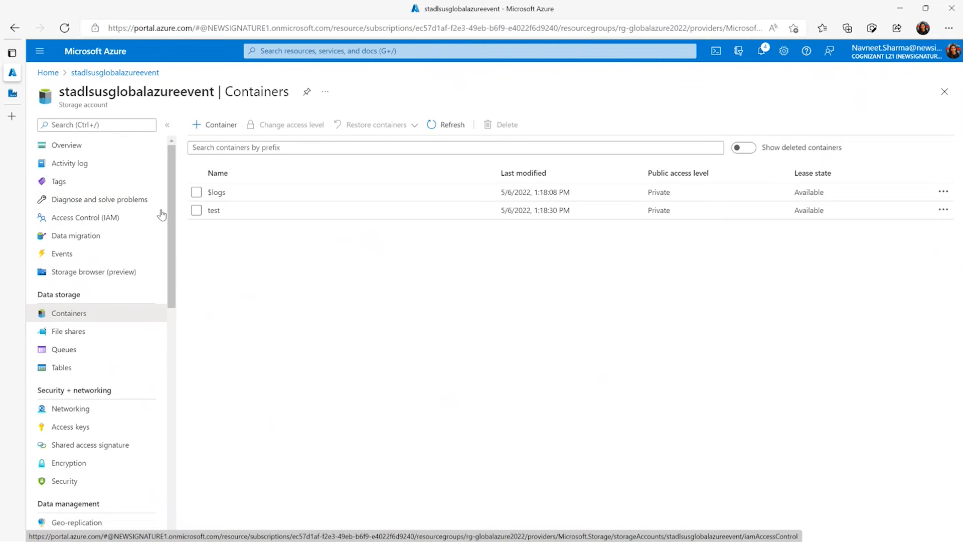
click(85, 224)
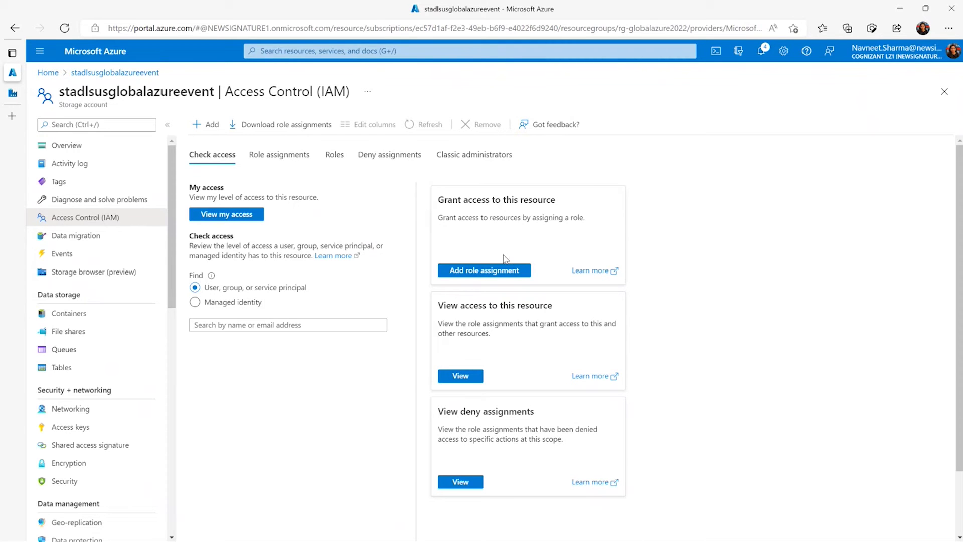
click(239, 324)
click(273, 297)
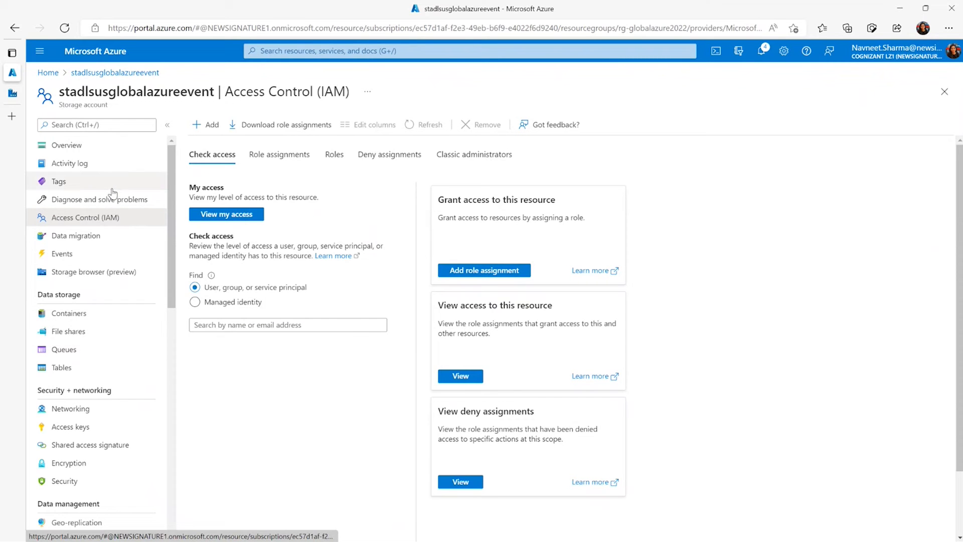
click(87, 148)
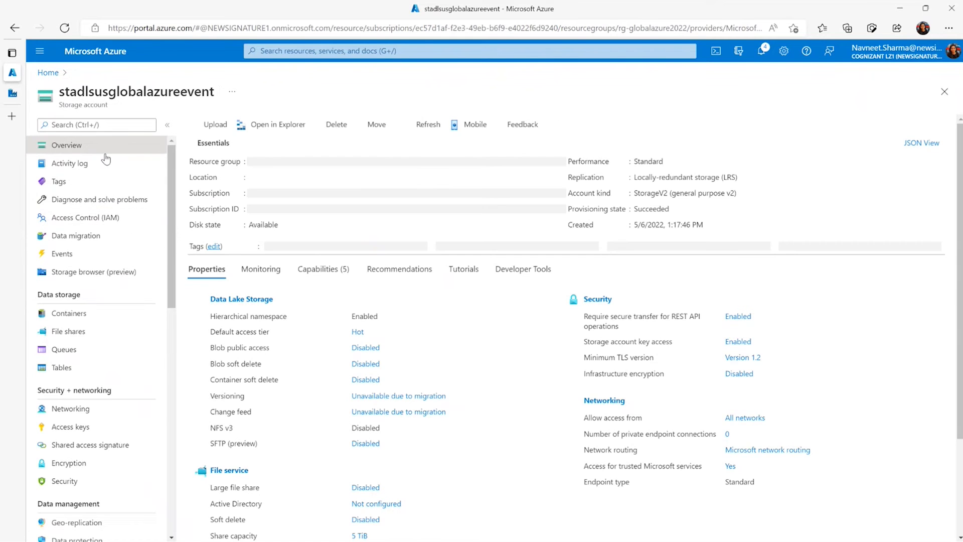
scroll(286, 344, down, 1)
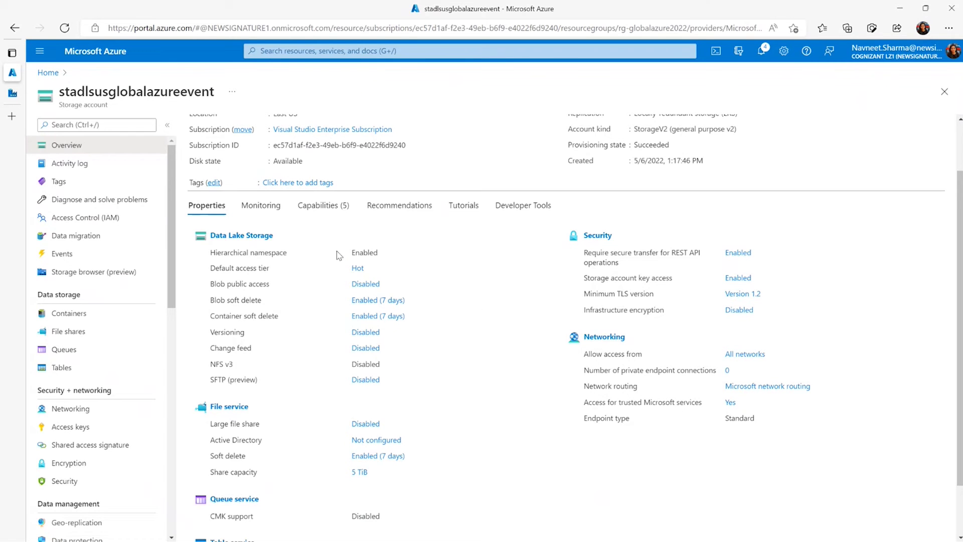
drag(271, 252, 350, 270)
key(alt+Tab)
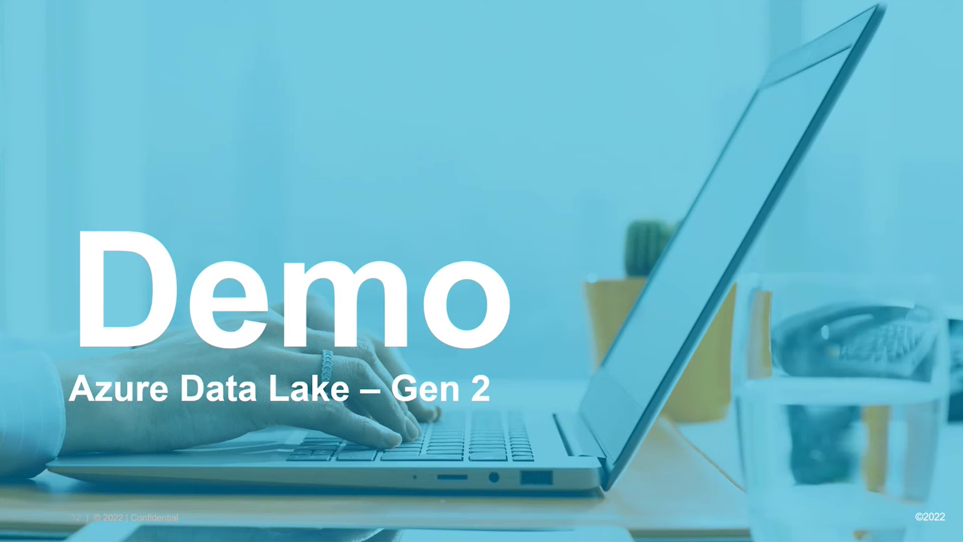
key(Right)
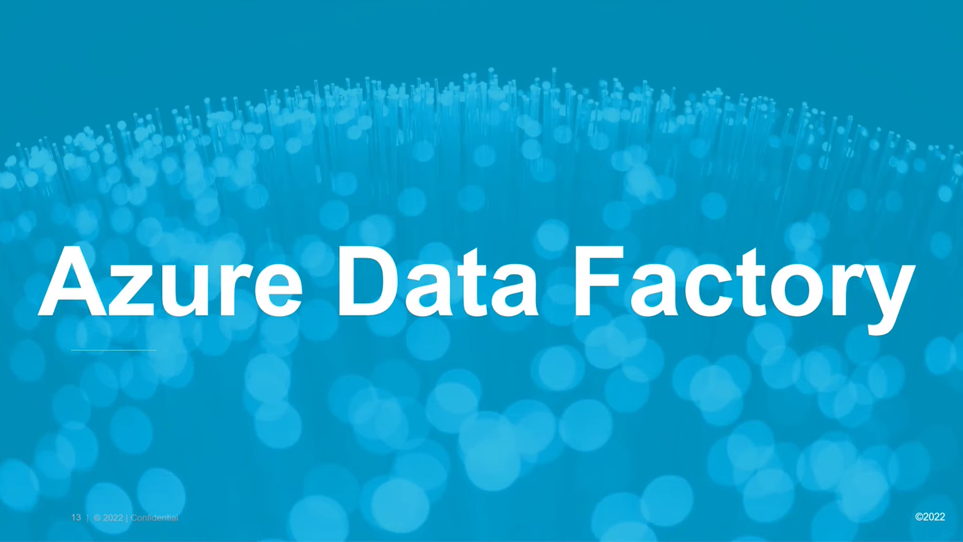
key(Right)
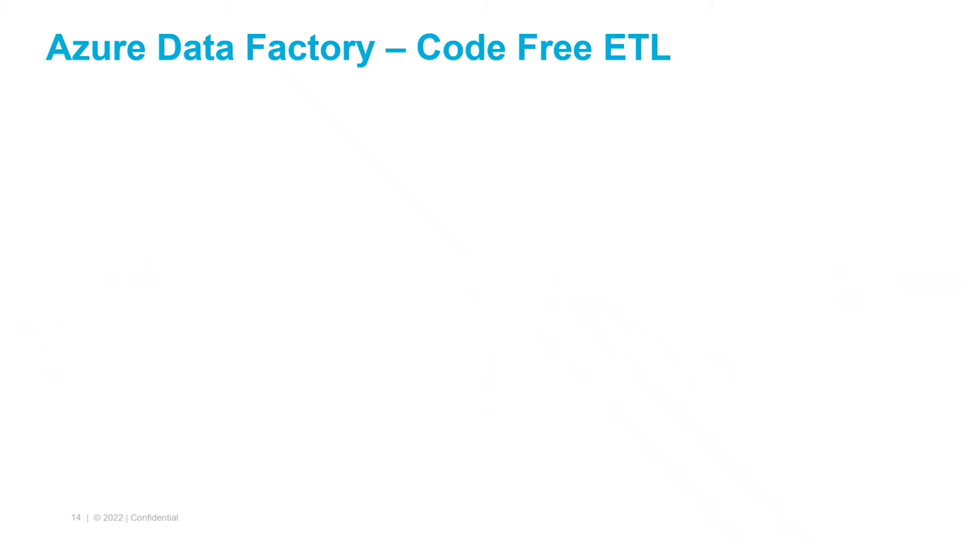
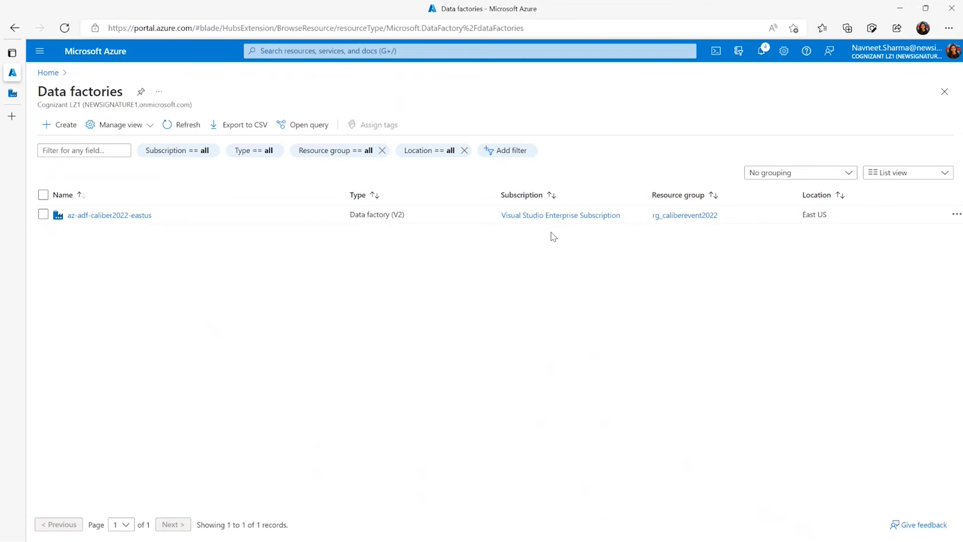
Step: Start a new data factory named adf-us-globalazure2022 in the Visual Studio Enterprise Subscription and the resource group rg-globalazure2022
click(69, 130)
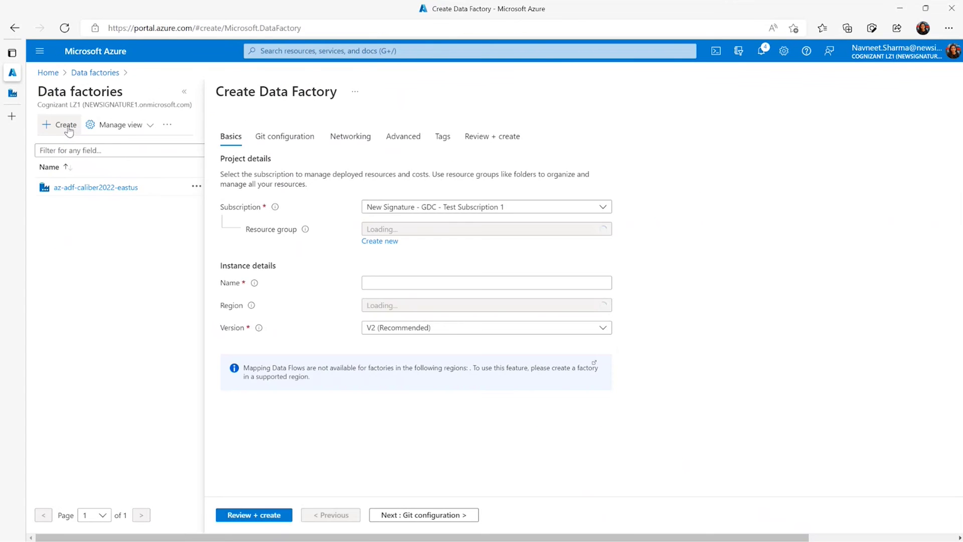
click(443, 208)
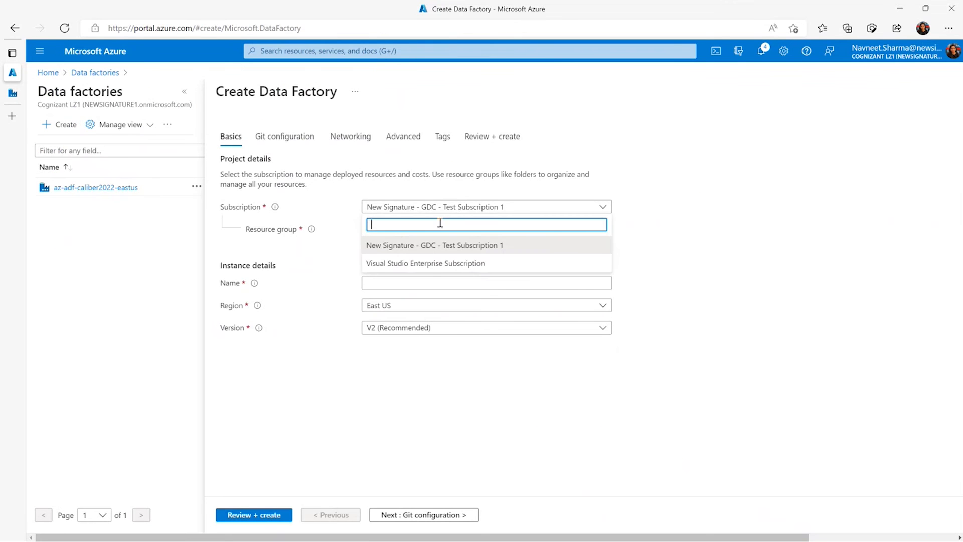
click(429, 265)
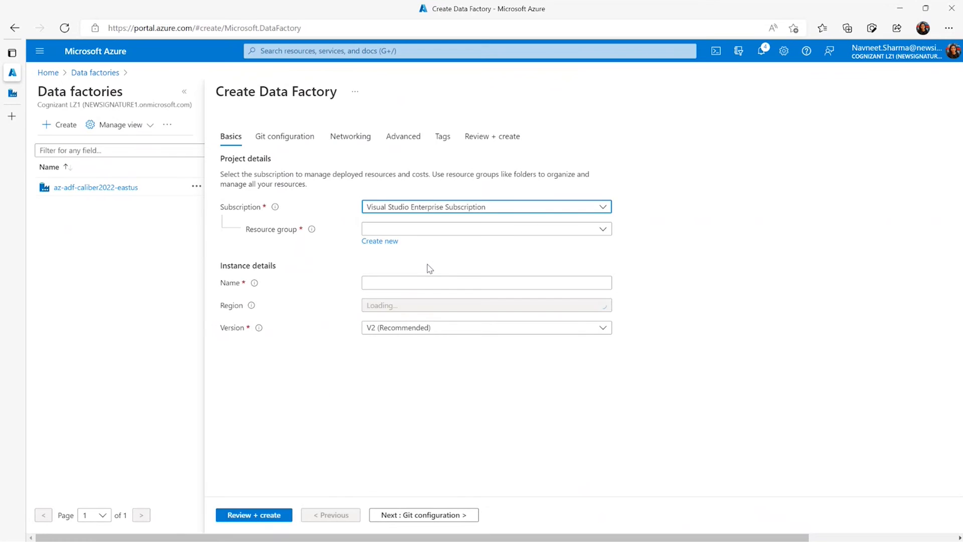
click(402, 231)
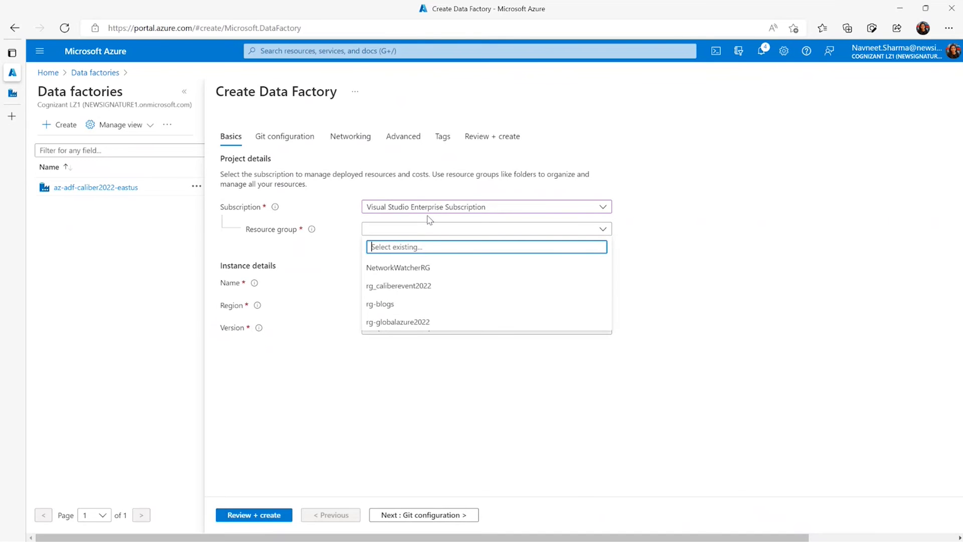
click(390, 323)
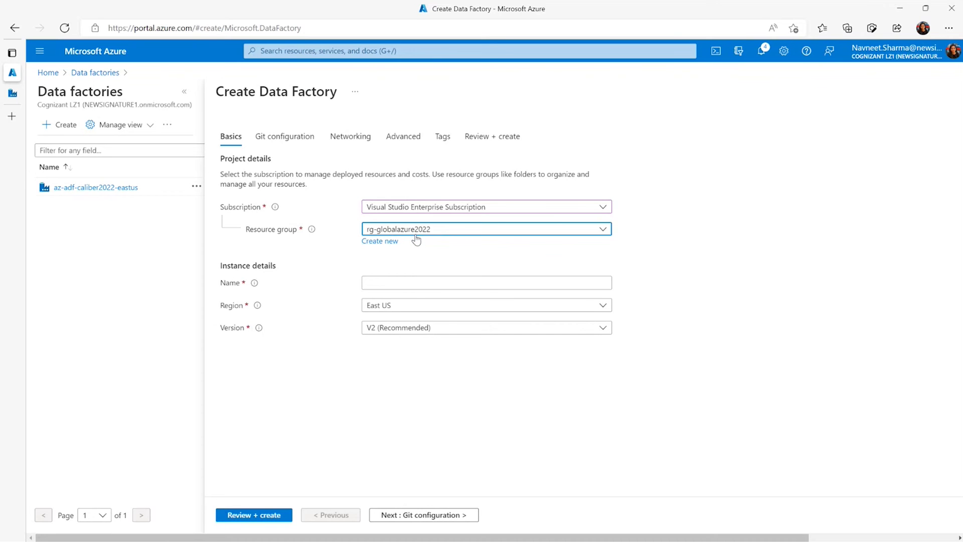
click(377, 282)
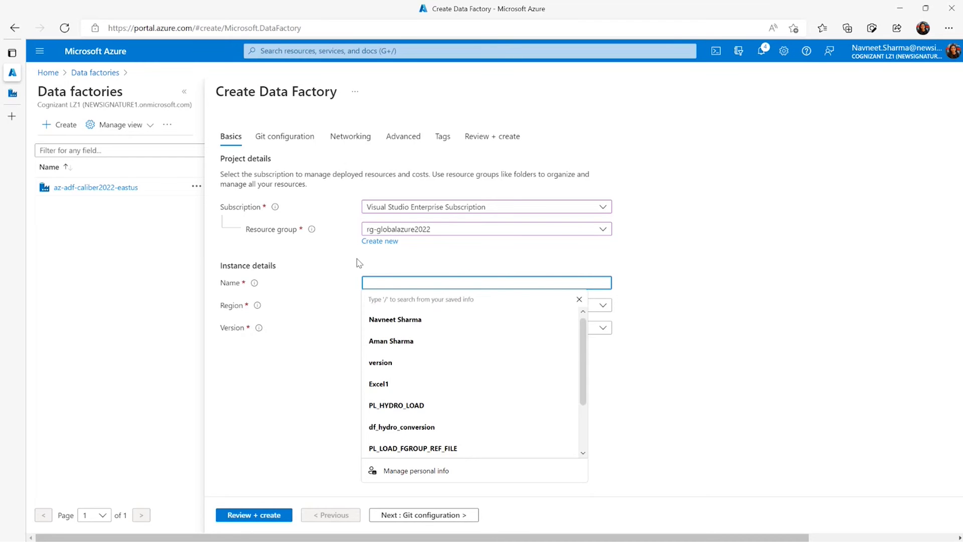
text(adf)
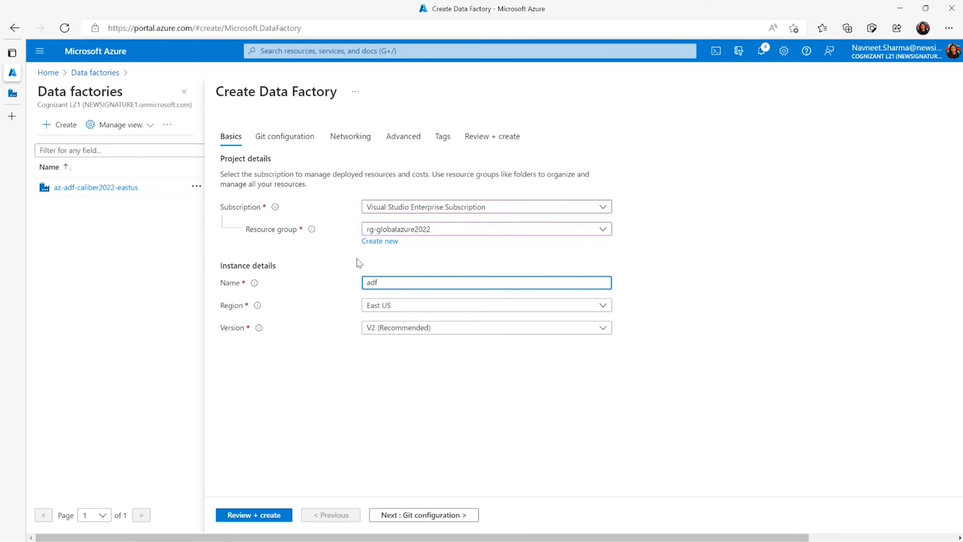
text(-us-globalazure2022)
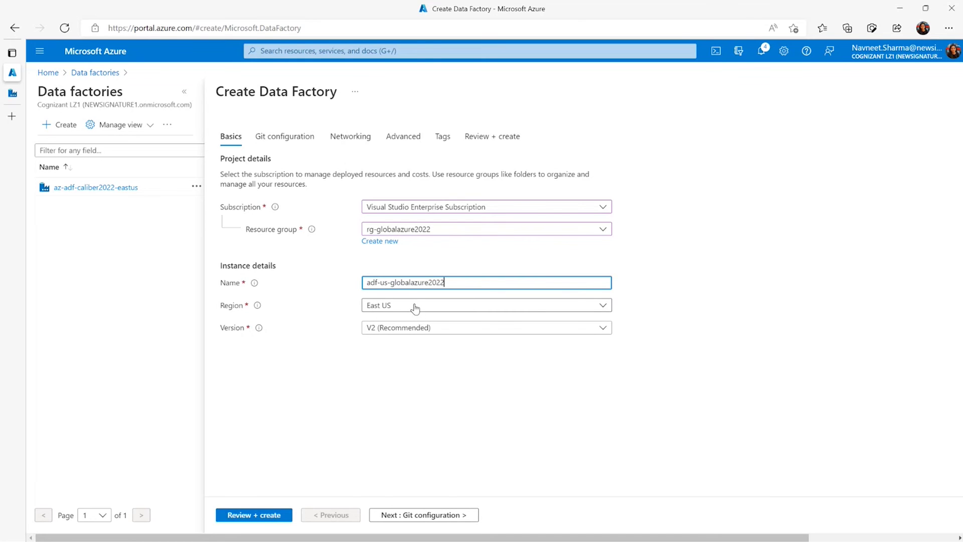
Step: Proceed to the data factory's Git configuration and choose to configure Git later
click(425, 517)
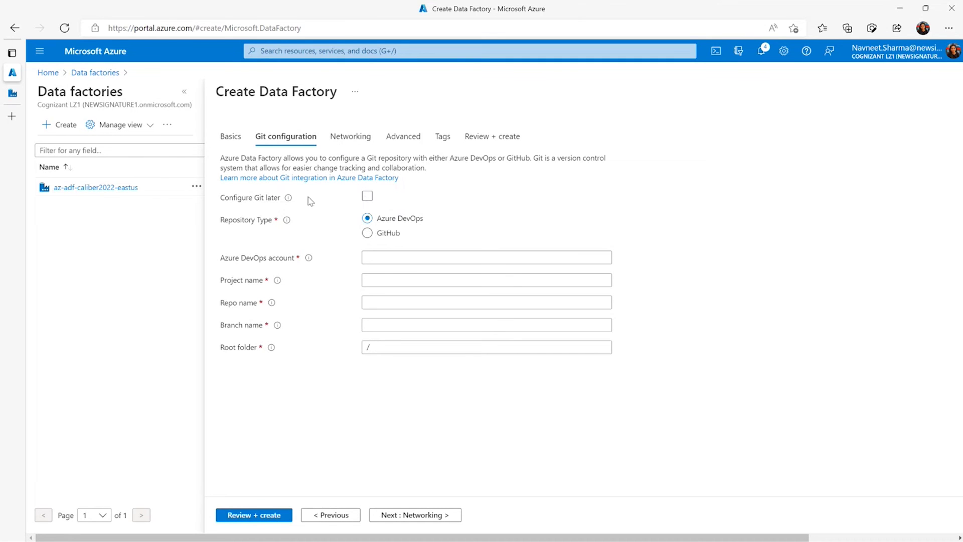
click(367, 196)
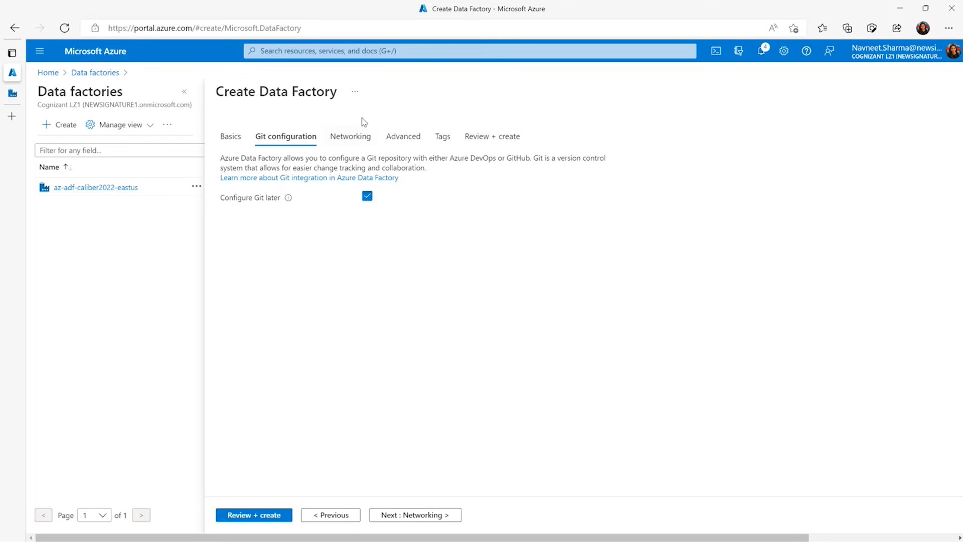
click(366, 199)
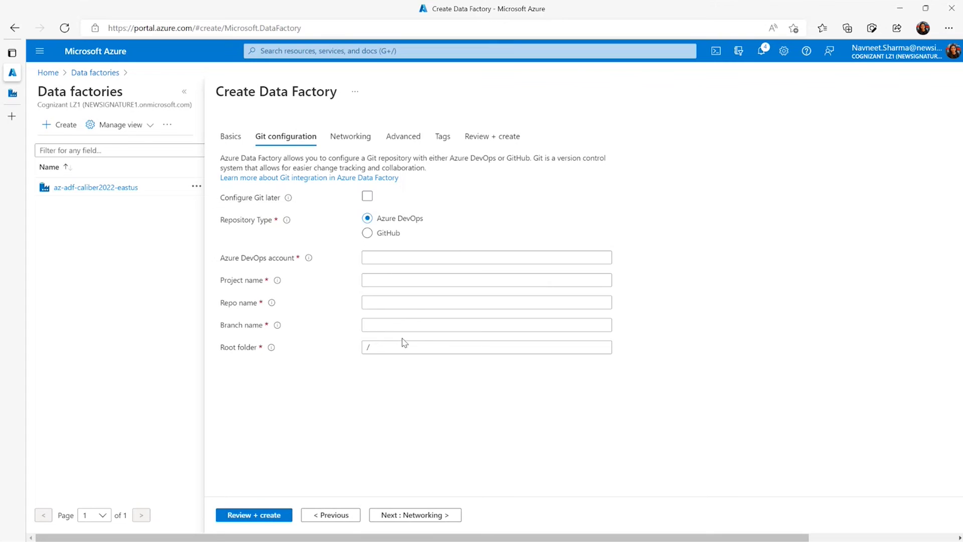
click(368, 197)
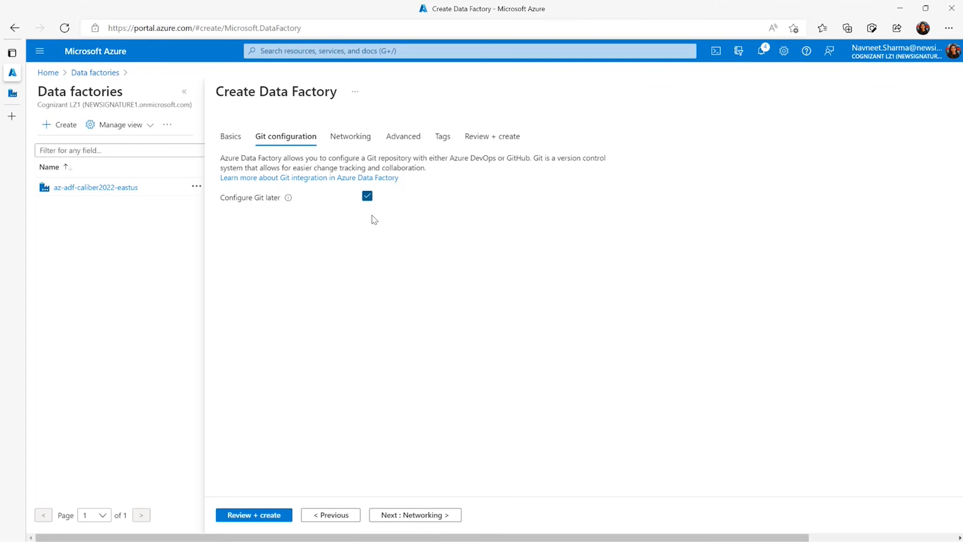
Step: Proceed to the final review with the default networking and encryption settings and no tags, and create the data factory
click(423, 515)
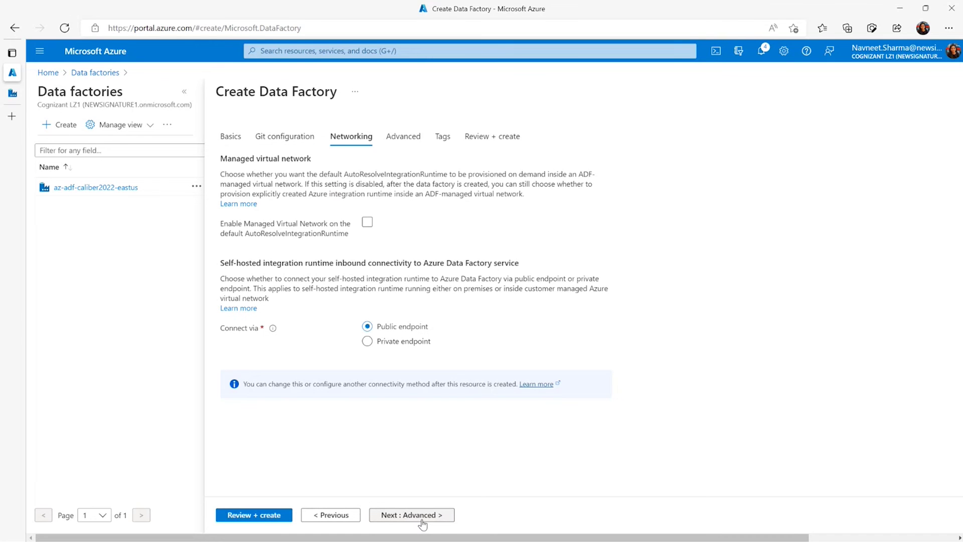
click(423, 522)
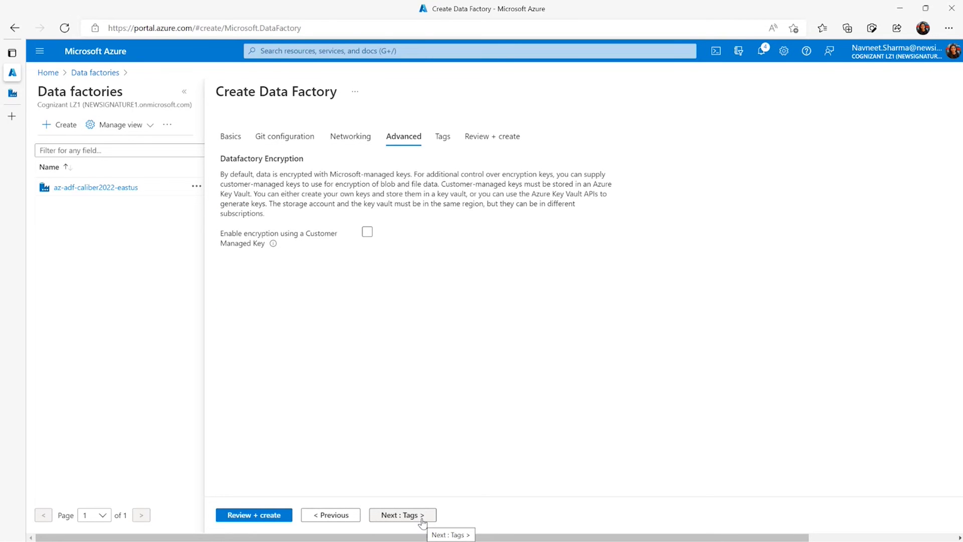
click(422, 518)
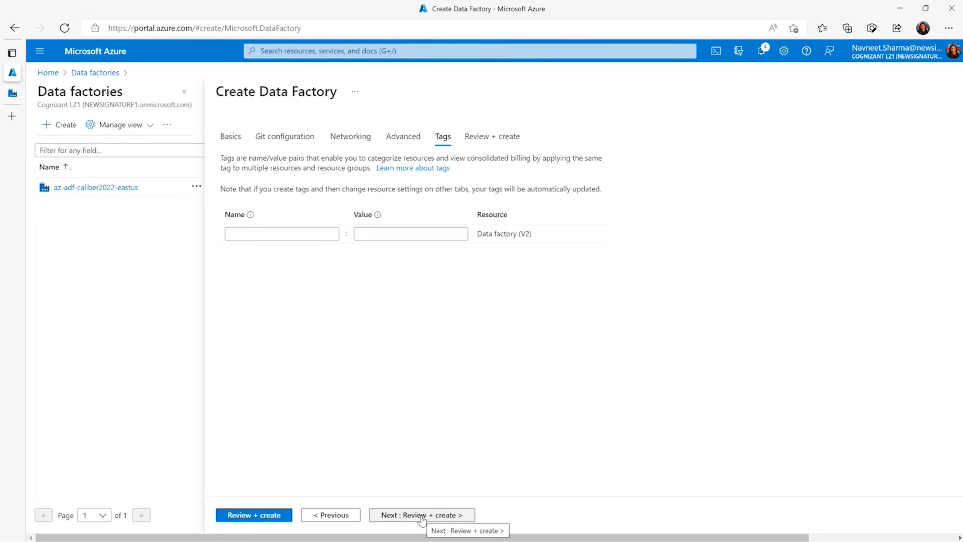
click(423, 517)
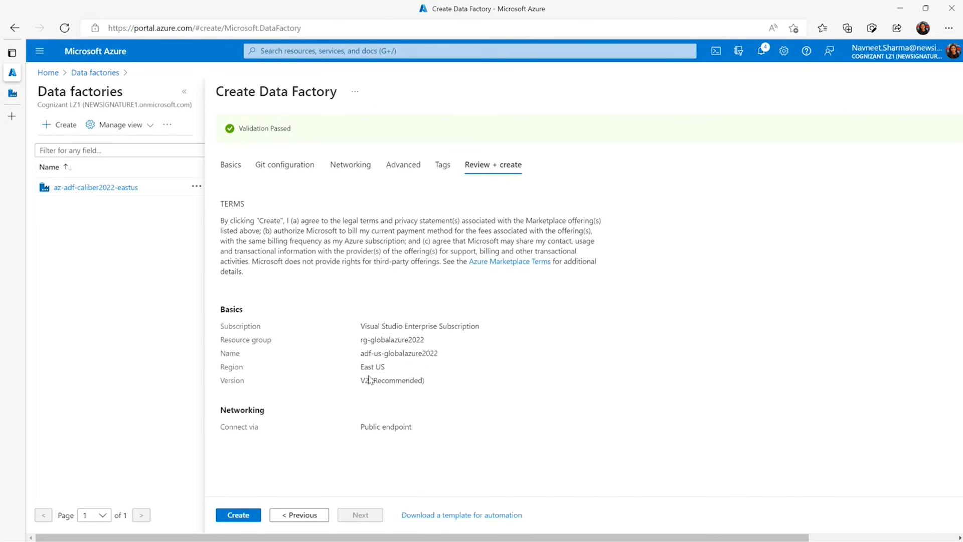
click(251, 519)
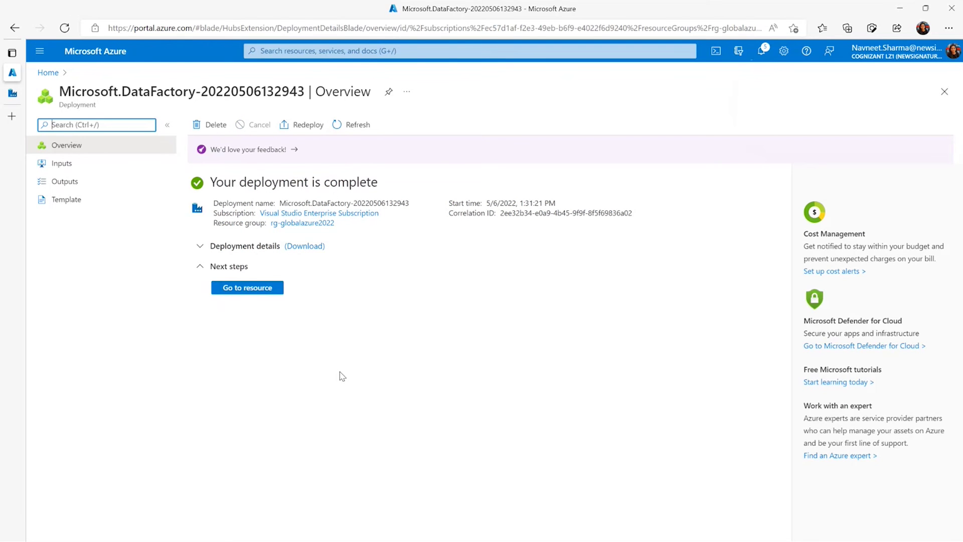
Step: Open the newly deployed data factory and examine the monitoring charts on its overview page
click(266, 289)
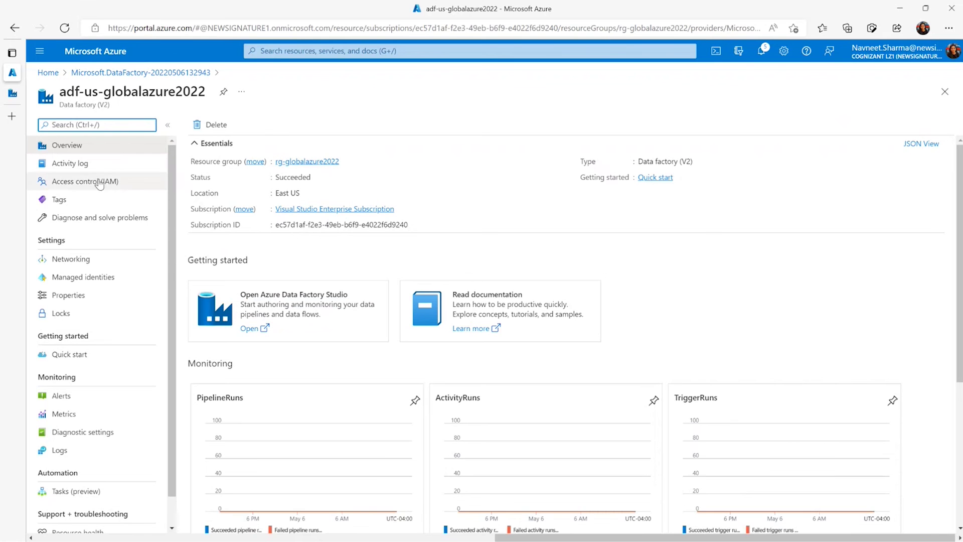
scroll(211, 293, down, 2)
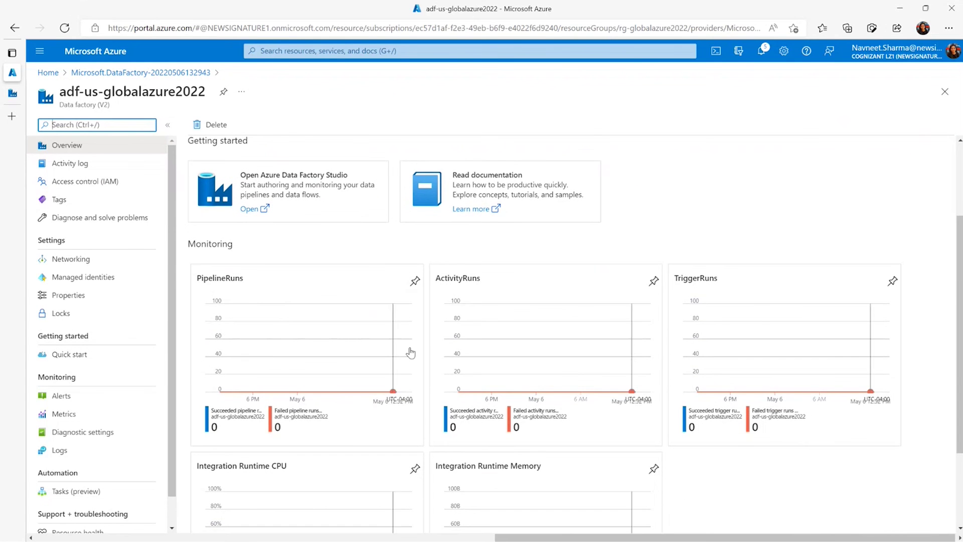
scroll(406, 344, down, 2)
scroll(405, 343, up, 1)
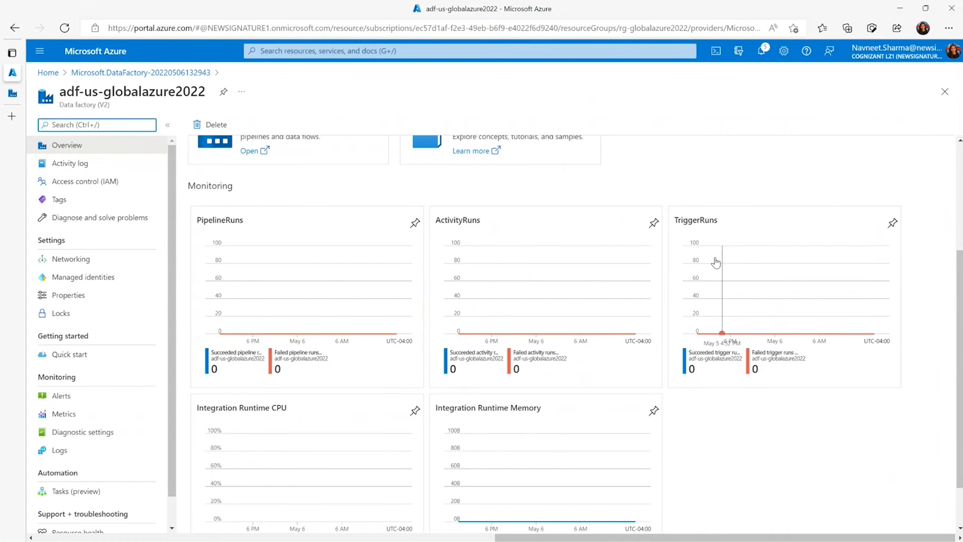
scroll(372, 390, down, 2)
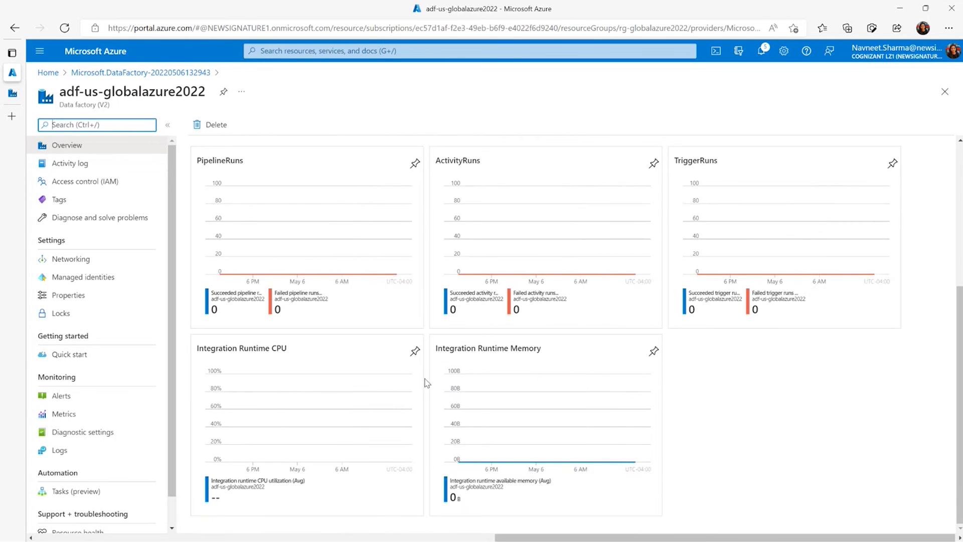
scroll(301, 311, up, 4)
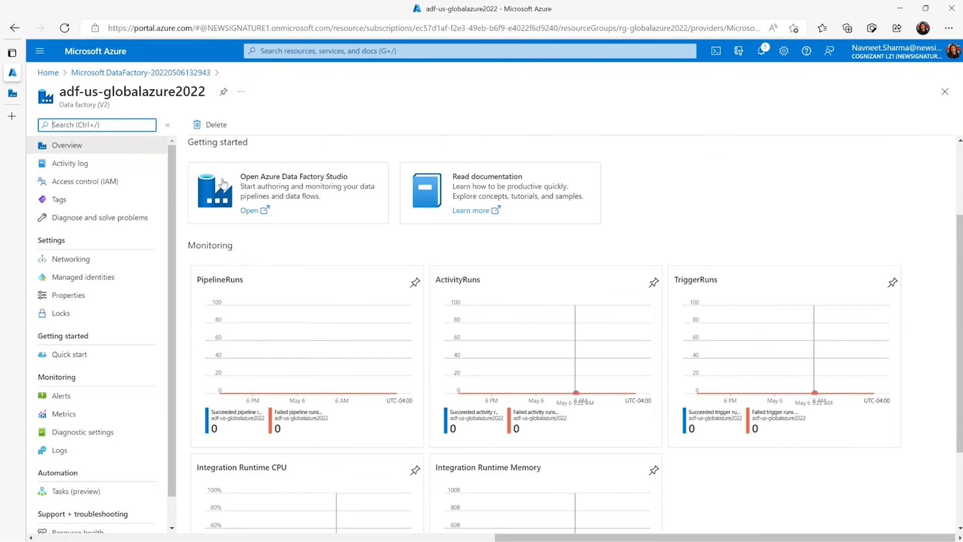
Step: Open the existing data factory az-adf-caliber2022-eastus from the recent resources and launch it in Azure Data Factory Studio
click(50, 74)
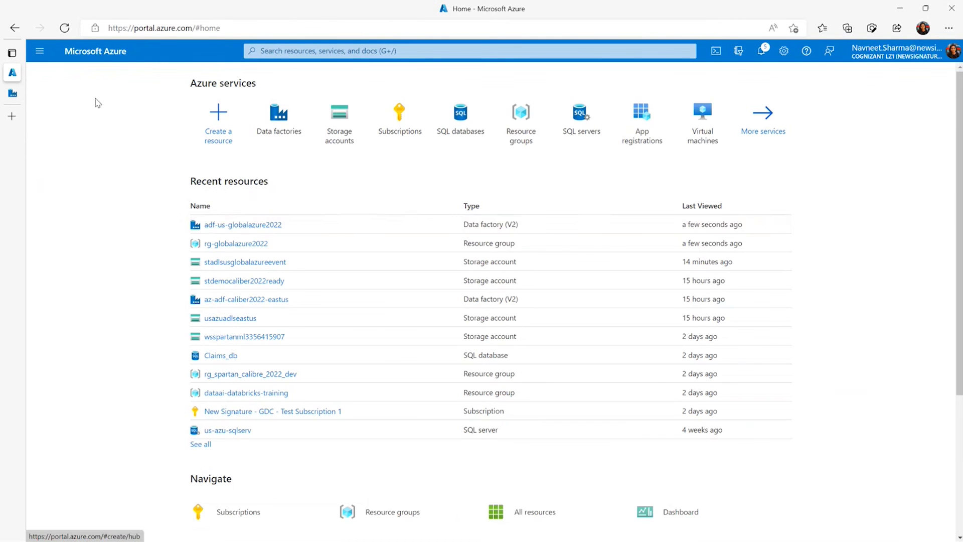
click(229, 300)
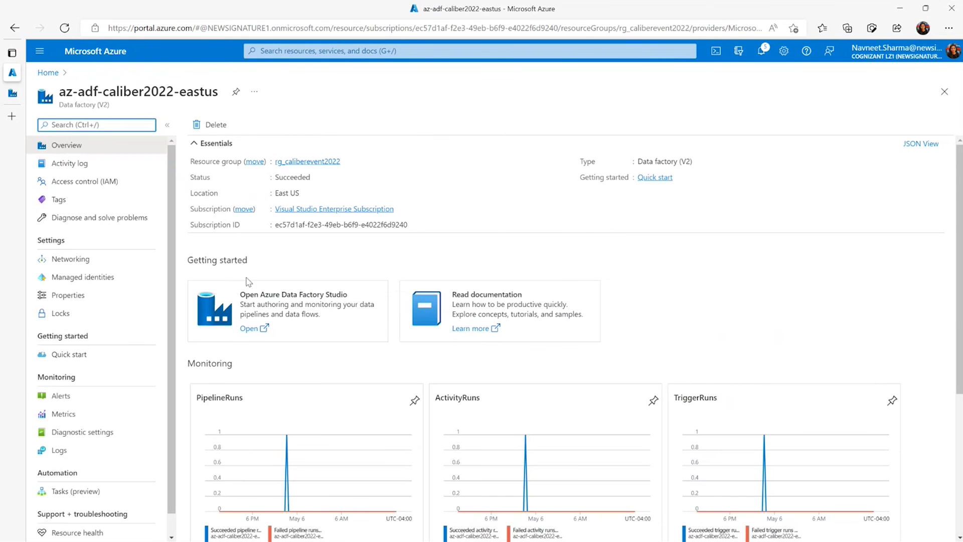
click(282, 297)
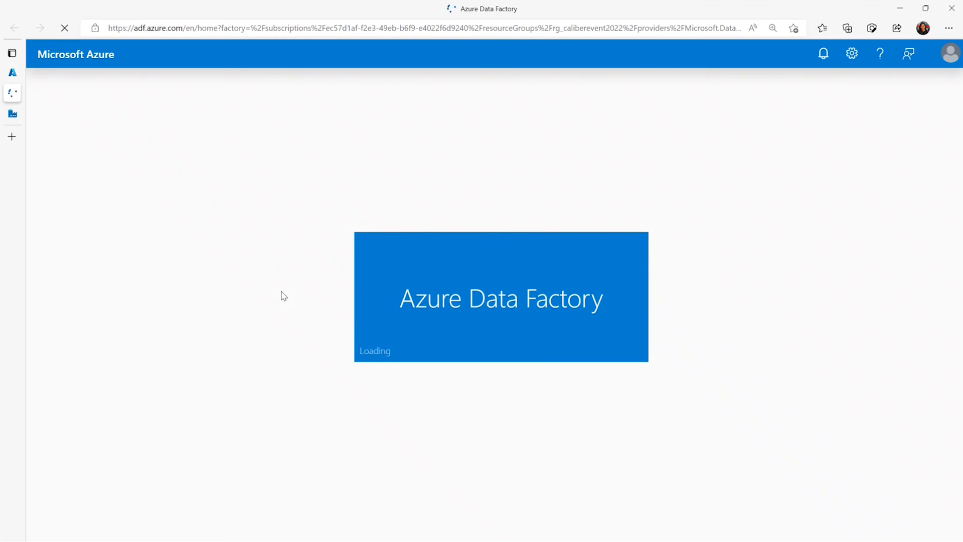
click(12, 73)
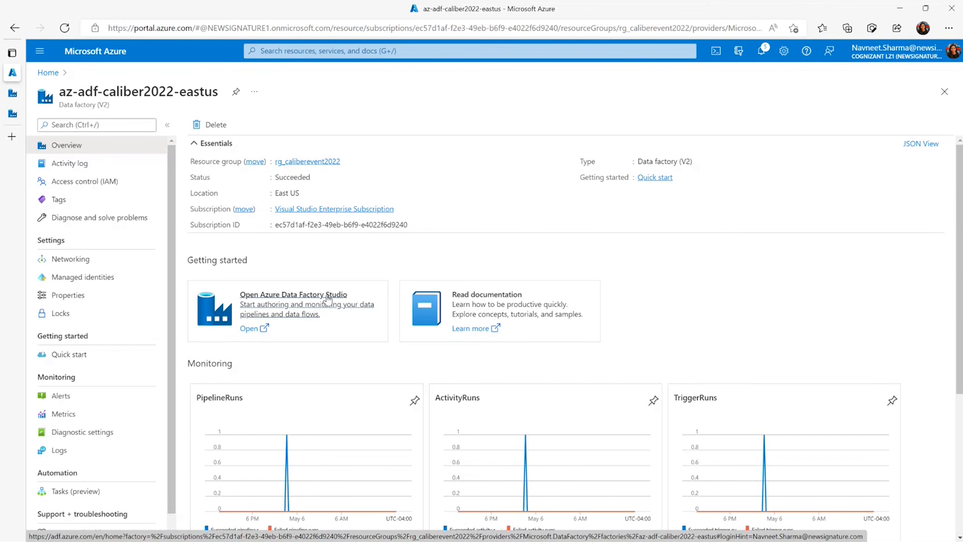
click(6, 93)
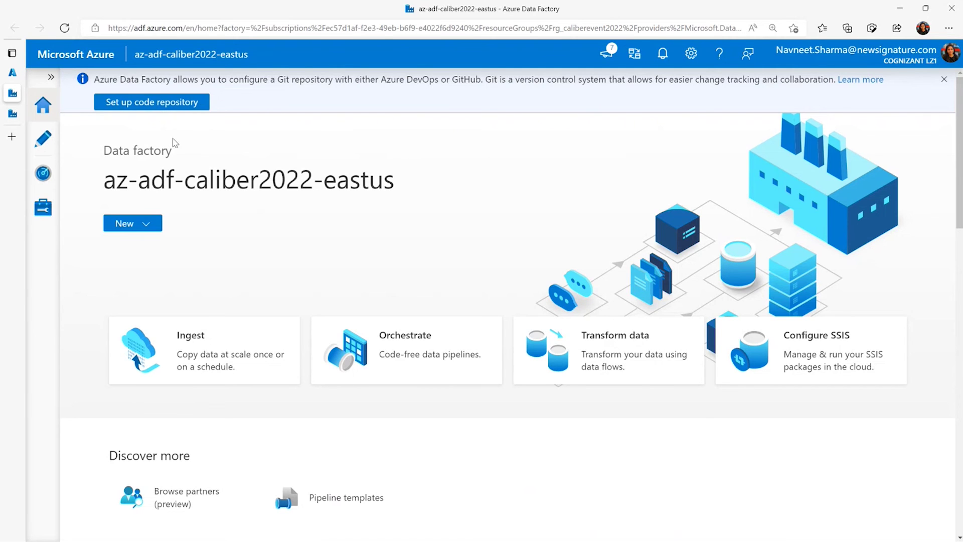
Step: View the task types of the Ingest Copy Data tool, cancel it, and look briefly at the authoring workspace
click(229, 358)
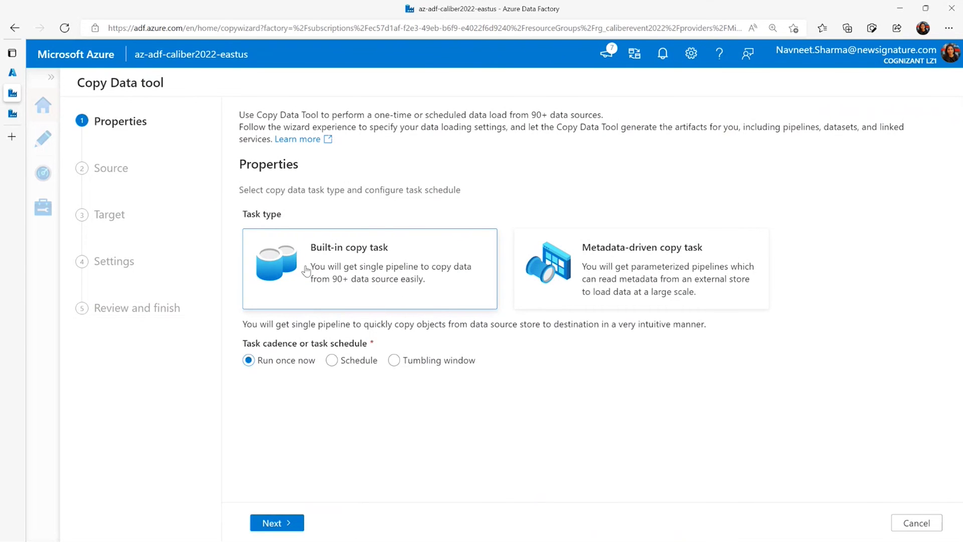
click(922, 523)
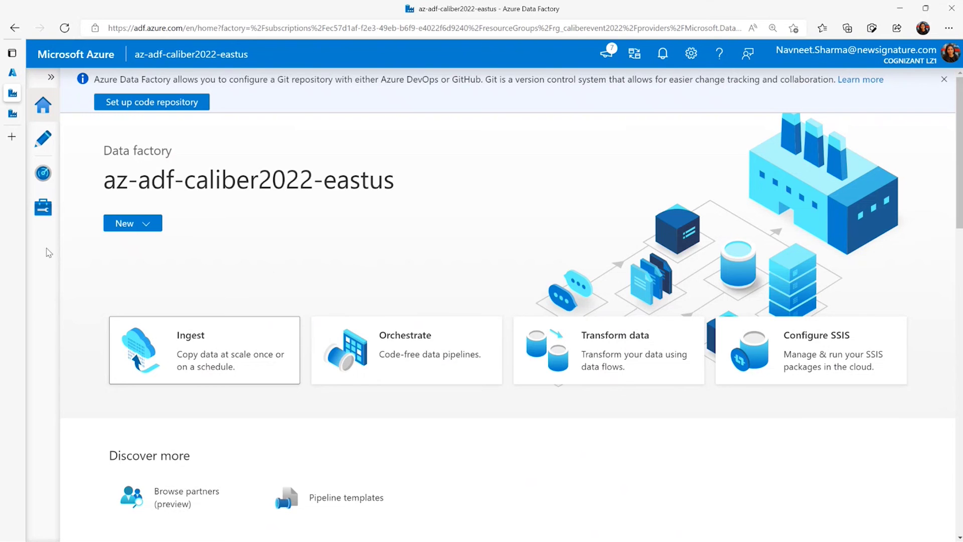
click(43, 151)
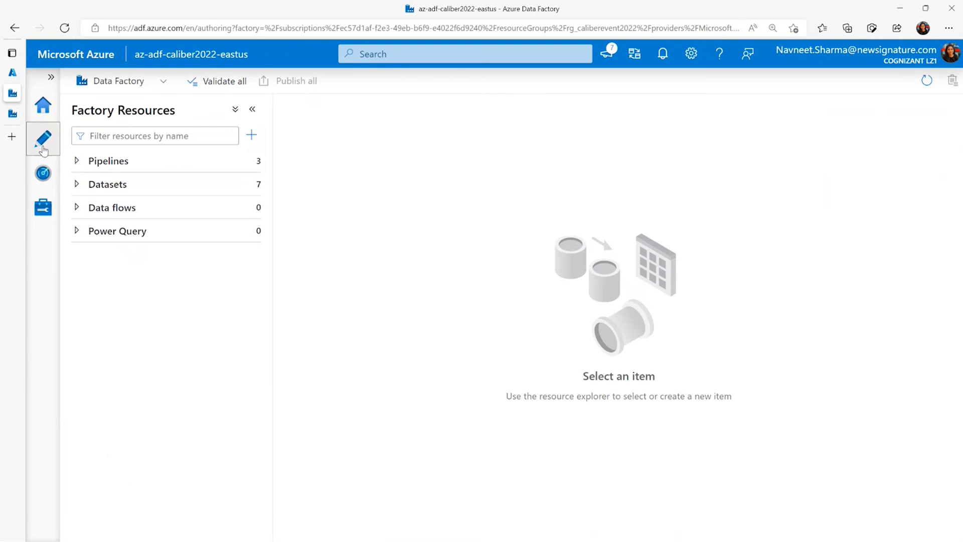
click(43, 104)
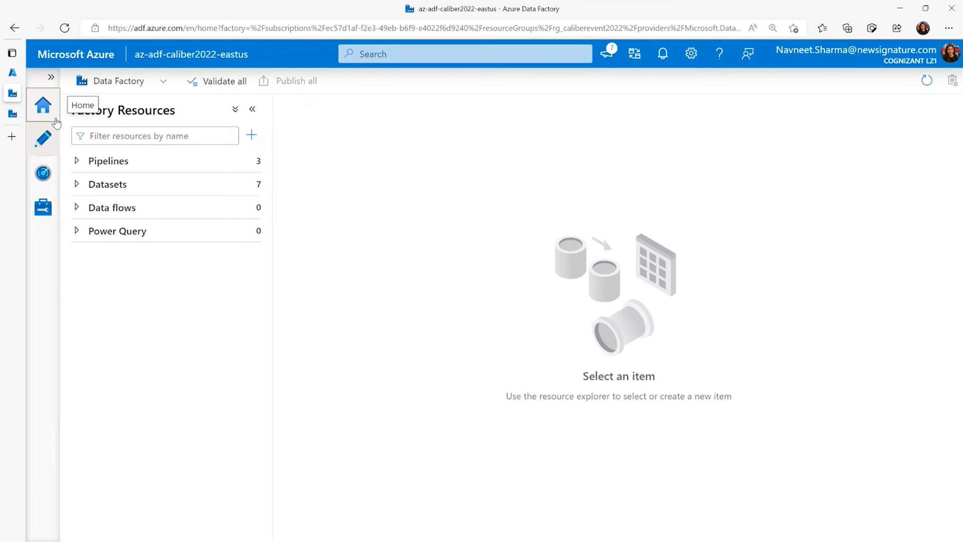
Step: Create a new pipeline with Orchestrate and hide its properties and the activities list
click(410, 335)
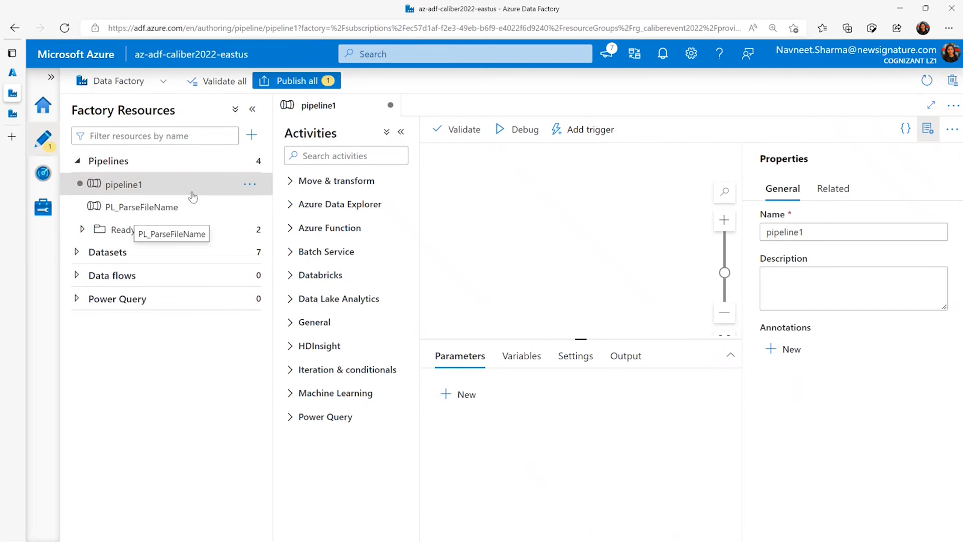
click(928, 129)
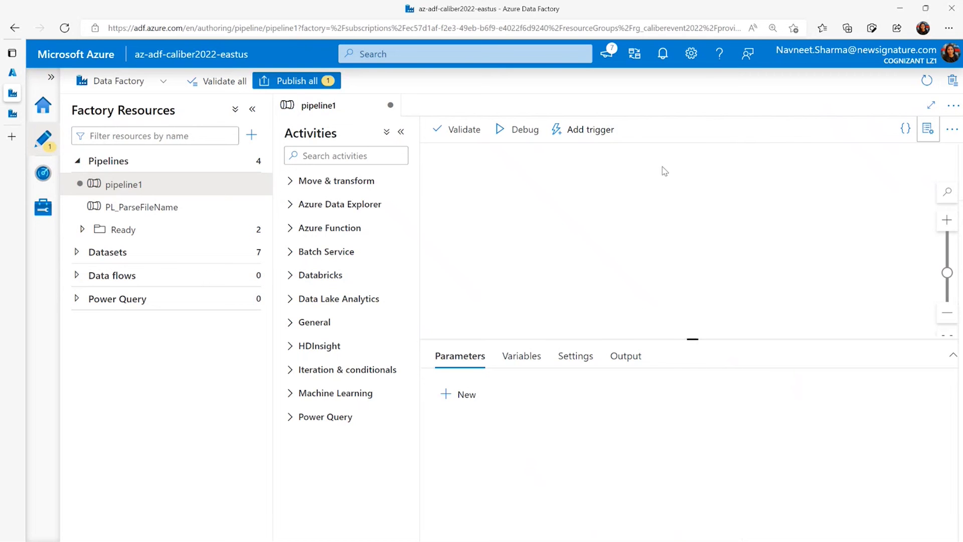
click(401, 132)
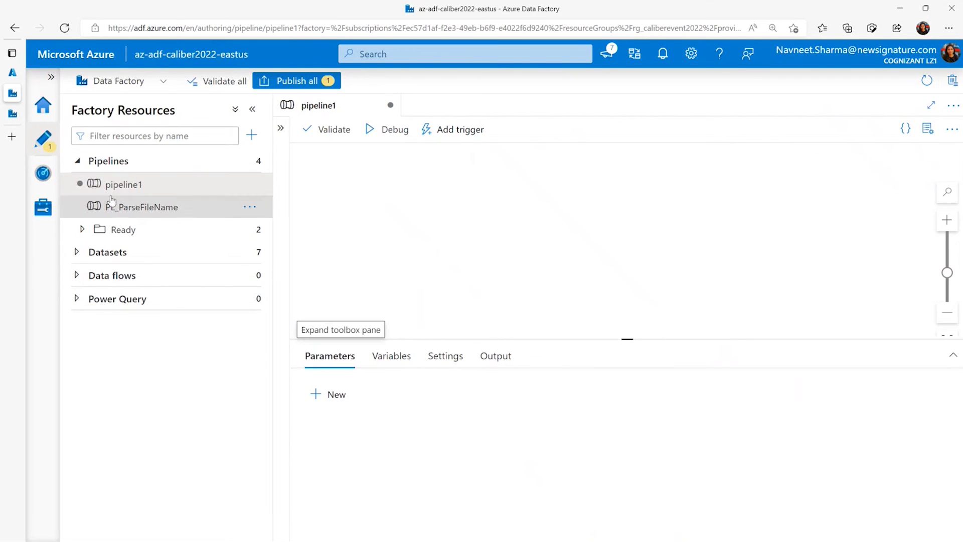
Step: Examine the factory's pipelines, datasets including the Ready folder, and data flows, as well as the monitored pipeline runs
click(78, 162)
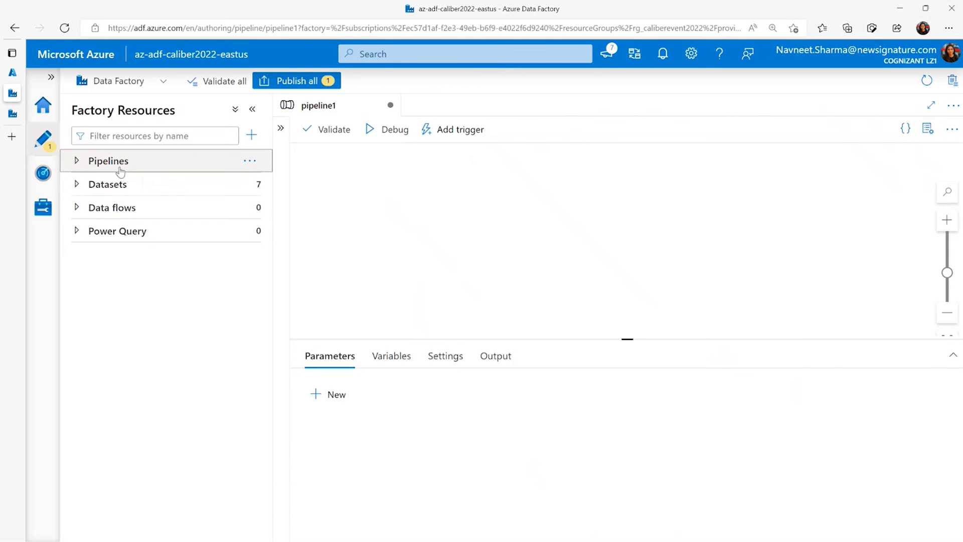
click(79, 165)
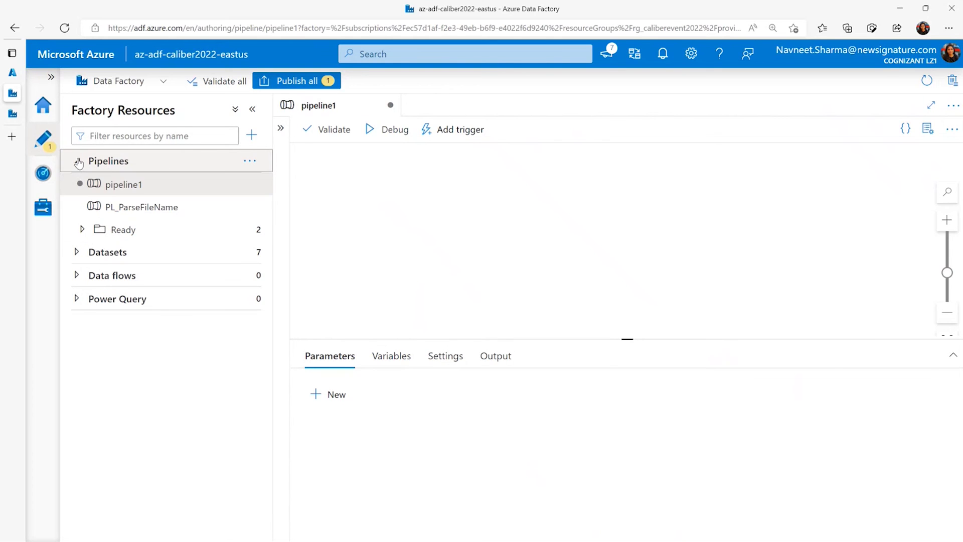
click(78, 253)
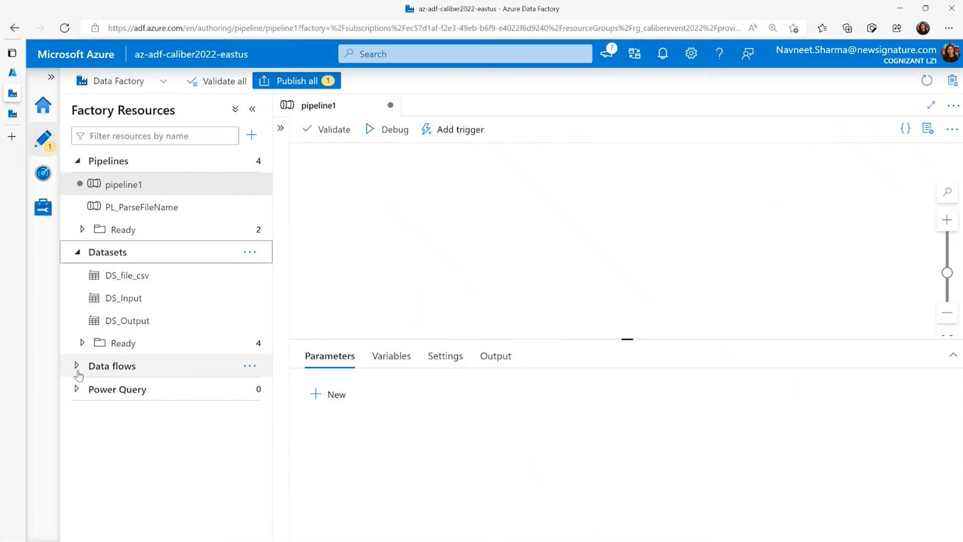
click(82, 344)
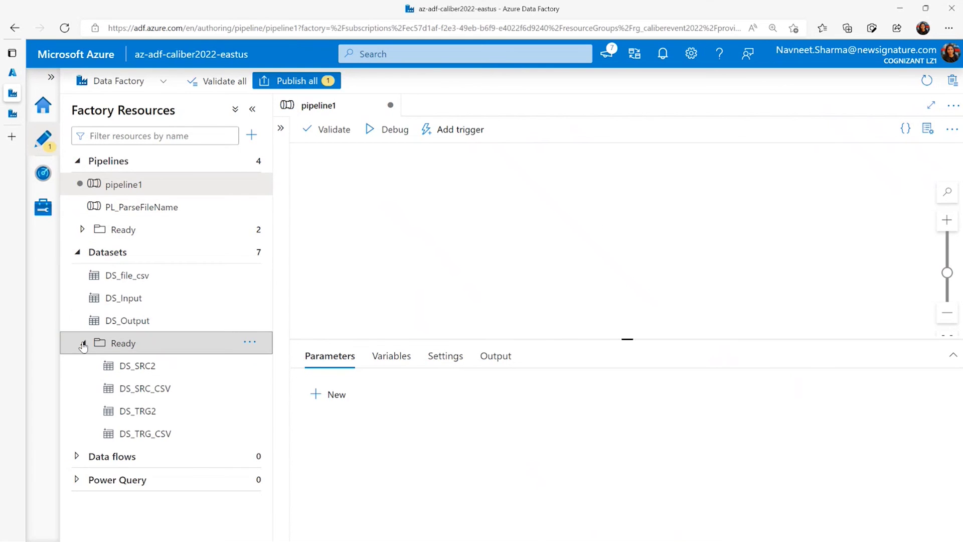
click(78, 456)
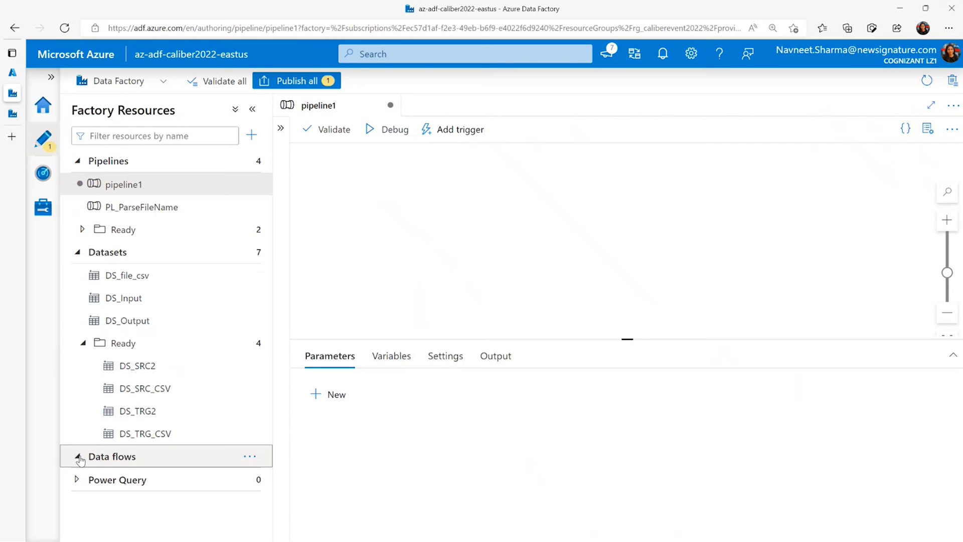
click(77, 252)
click(50, 172)
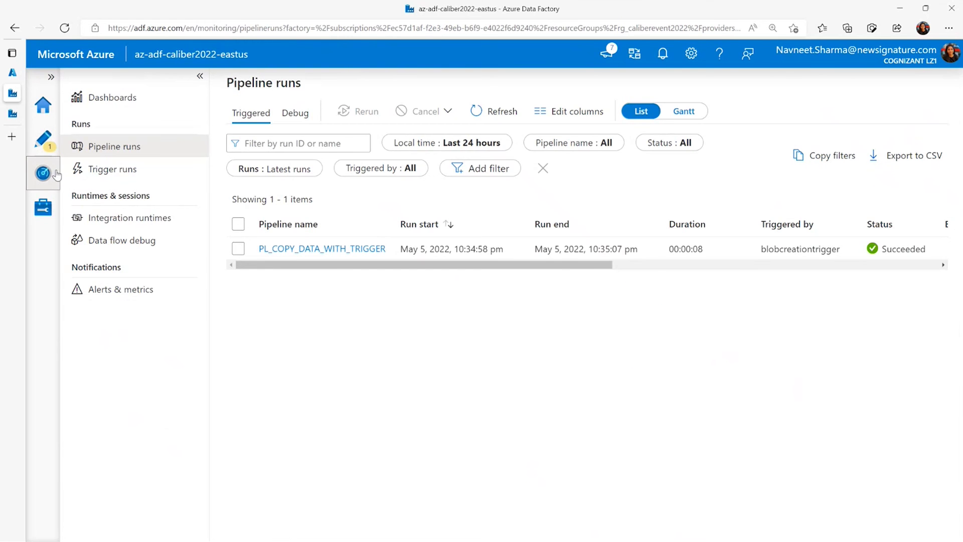
Step: Start a new linked service of the type Azure Data Lake Storage Gen2, searching the data stores for "data"
click(46, 205)
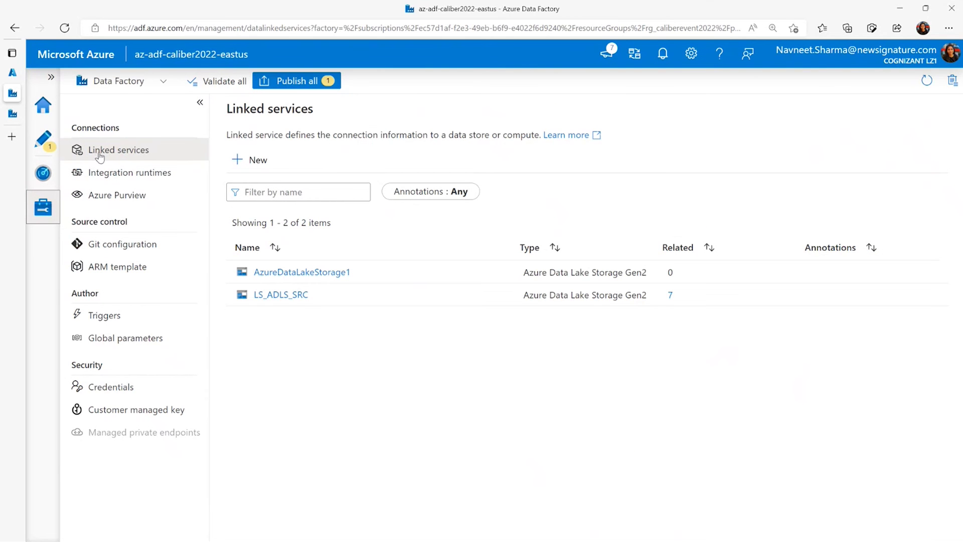
click(265, 165)
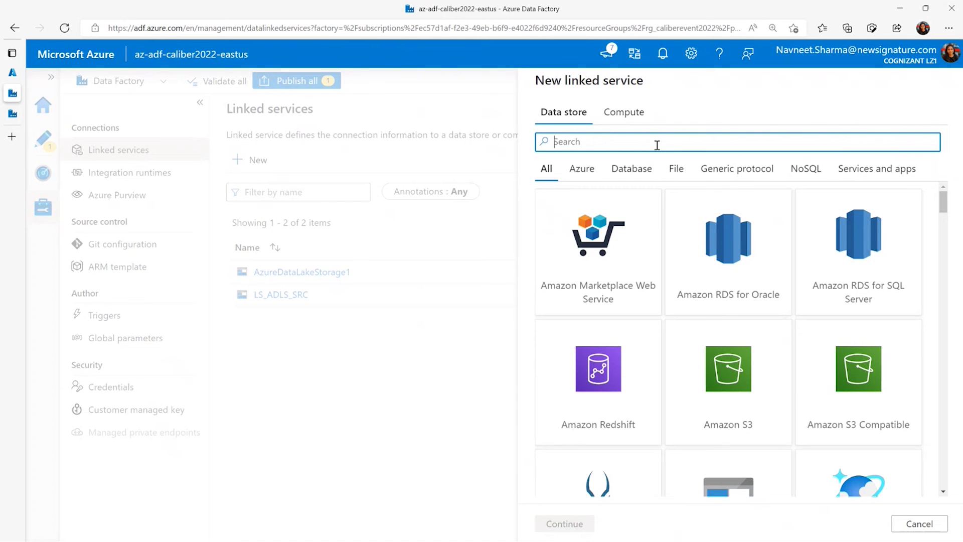
text(d)
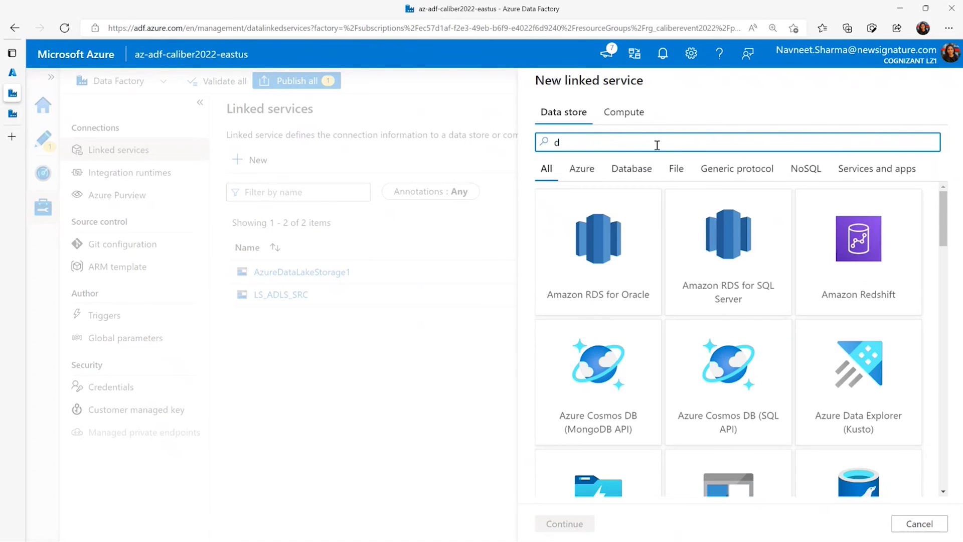
text(ata)
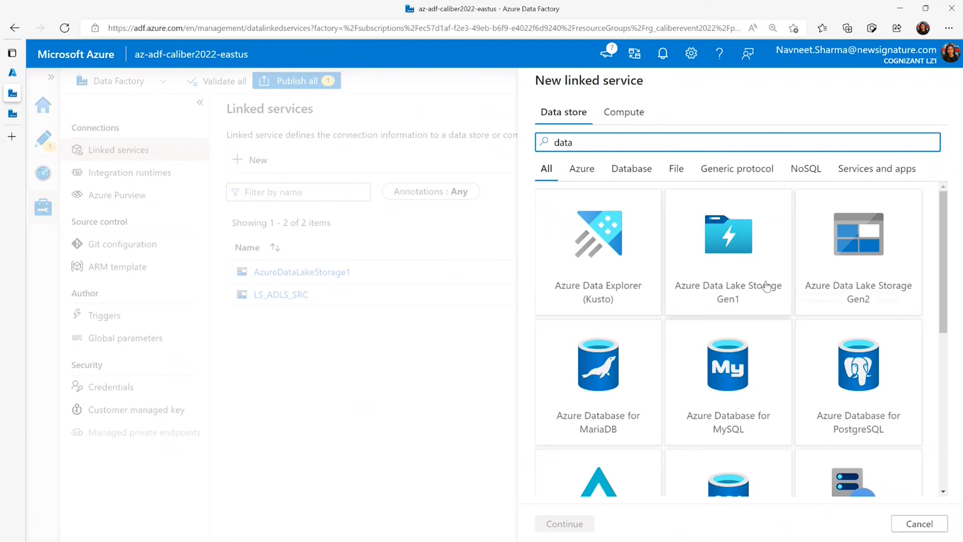
click(878, 291)
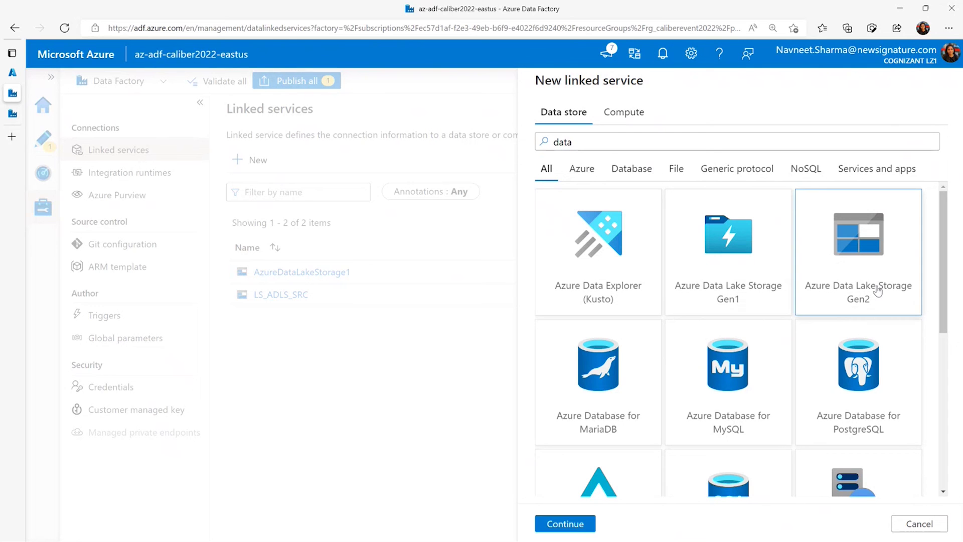
click(565, 522)
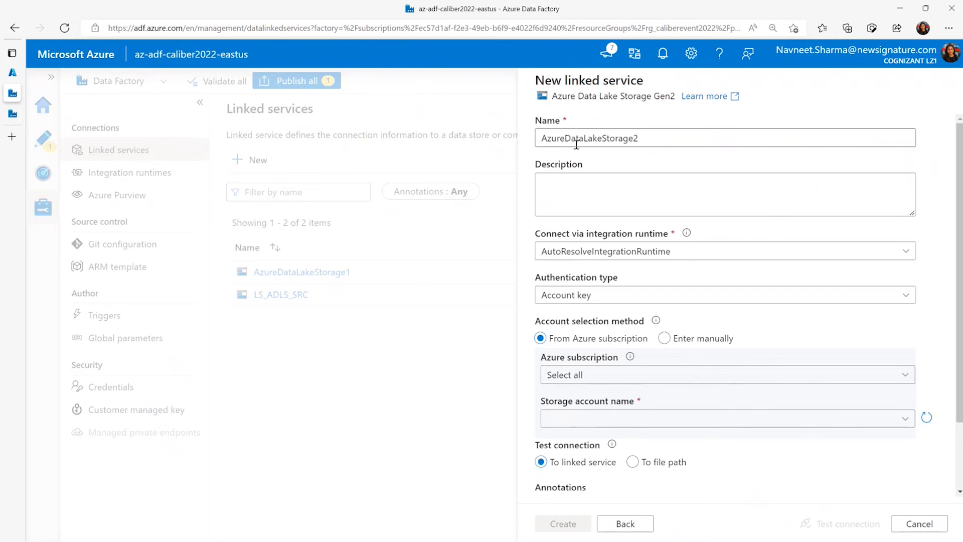
Step: Name the linked service LS_globalevent and link it to the storage account stadlsusglobalazureevent in the Visual Studio Enterprise Subscription
scroll(602, 261, down, 1)
scroll(605, 271, down, 2)
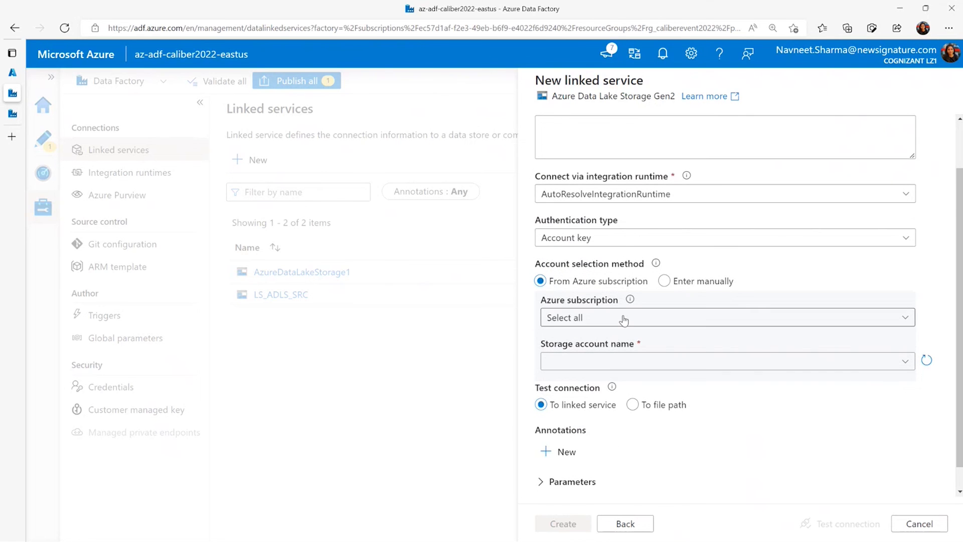
scroll(622, 250, down, 1)
click(620, 293)
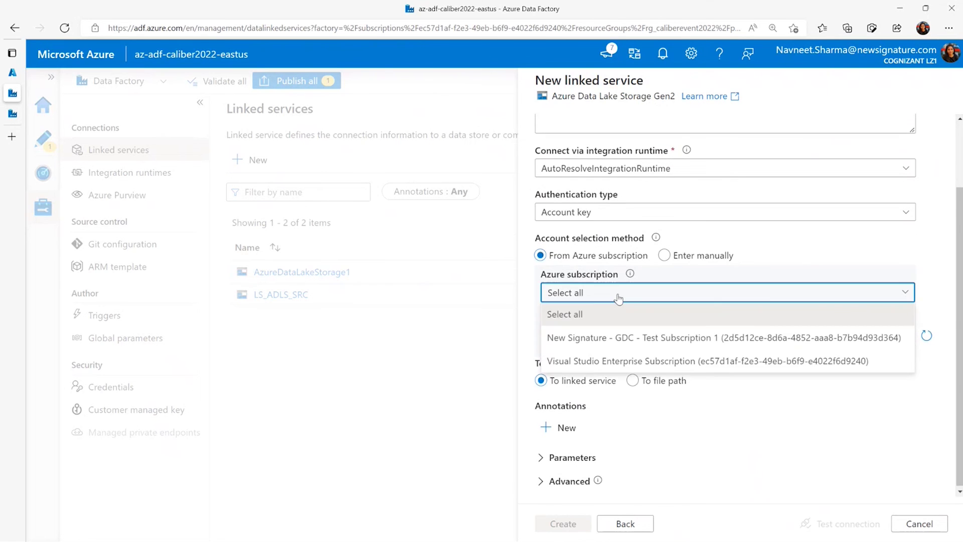
click(604, 361)
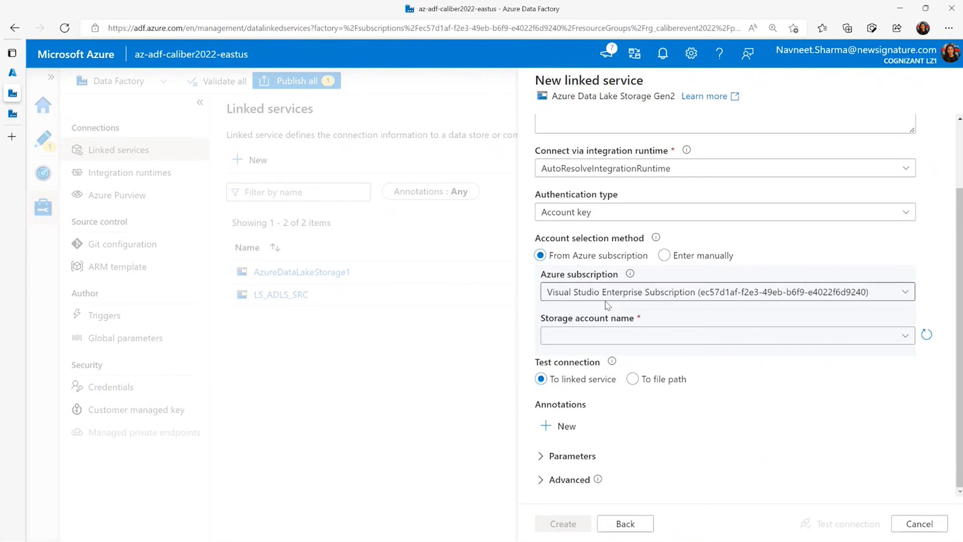
click(598, 341)
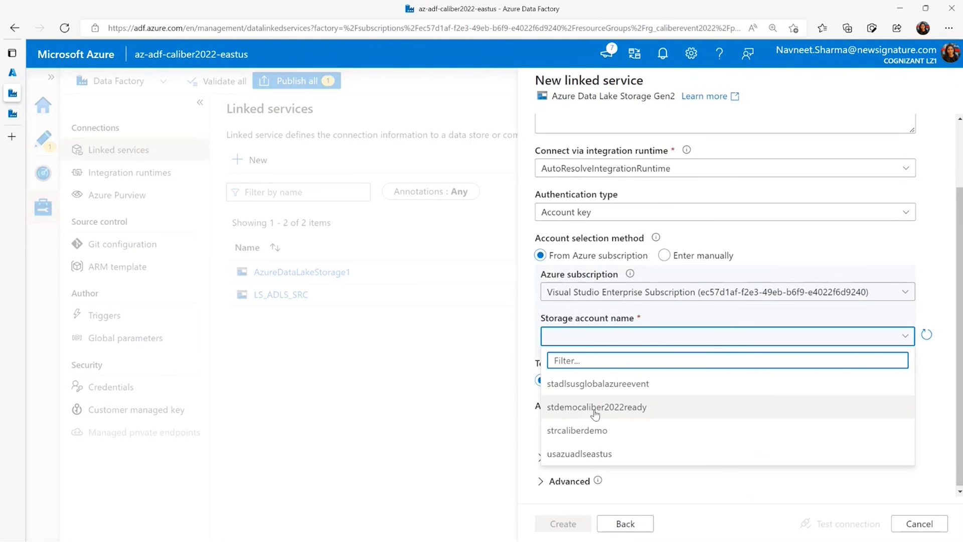
click(597, 384)
scroll(621, 301, up, 2)
scroll(623, 301, down, 2)
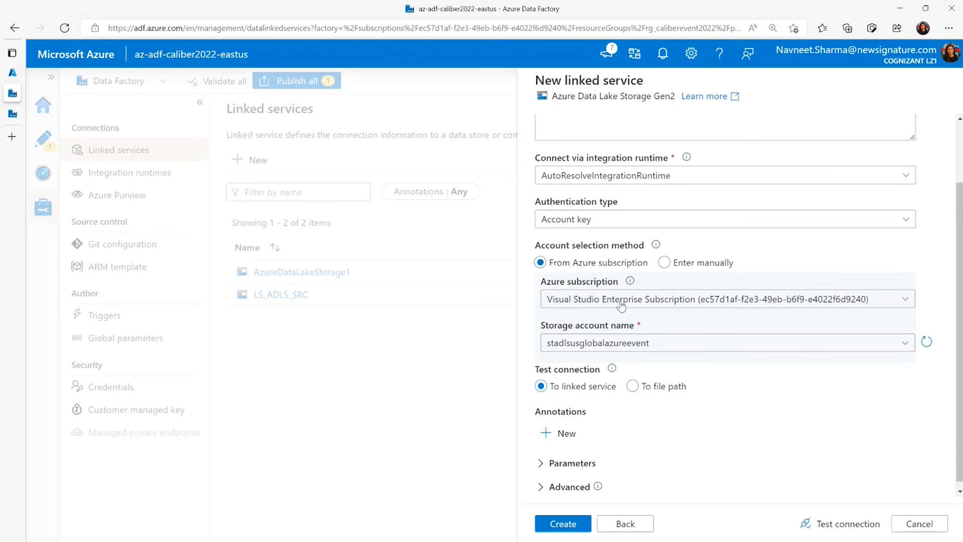
scroll(622, 308, up, 2)
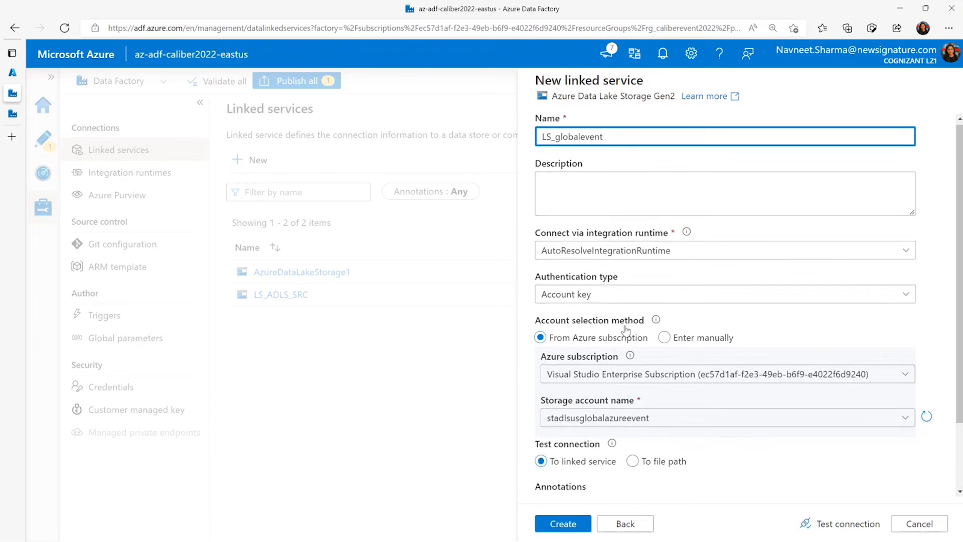
Step: Create the LS_globalevent linked service with the chosen storage account and Account key authentication
scroll(624, 331, down, 1)
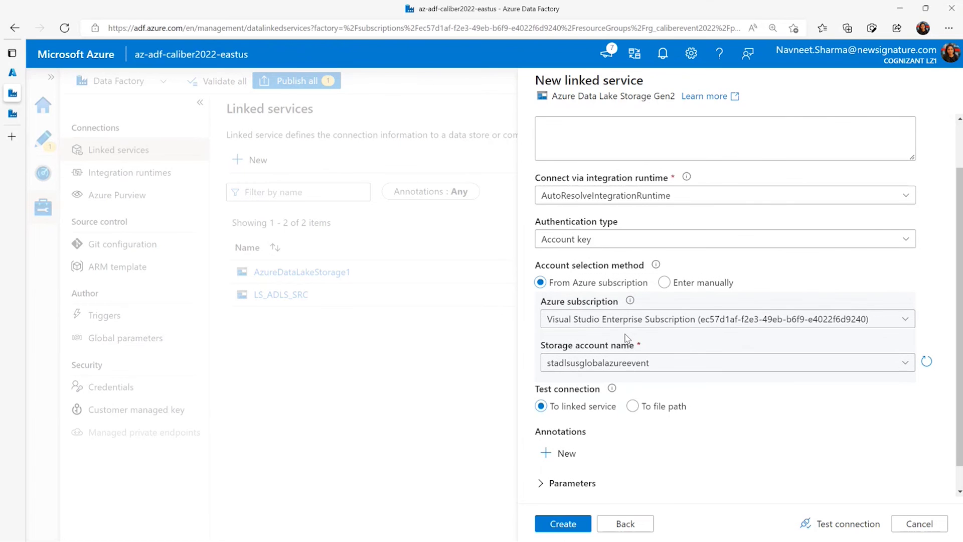
scroll(626, 338, down, 1)
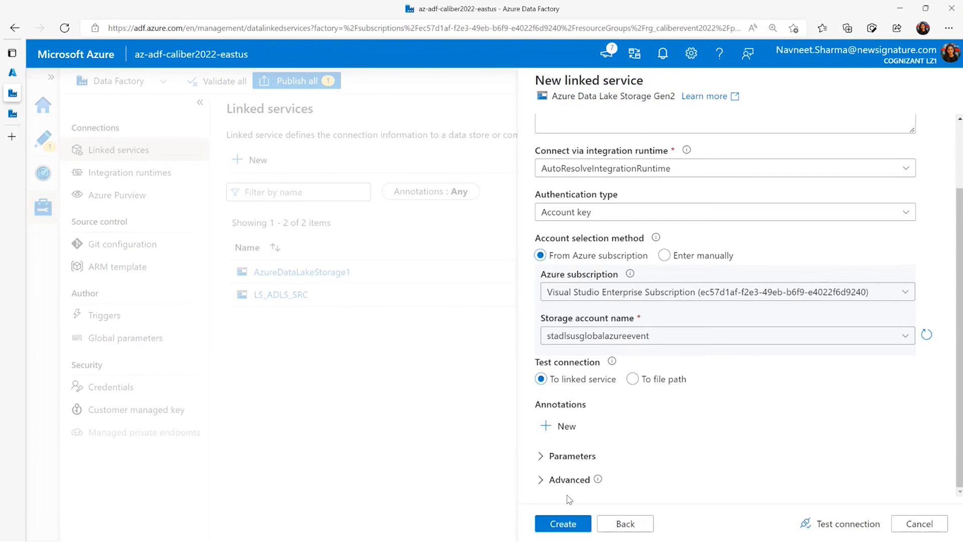
click(567, 524)
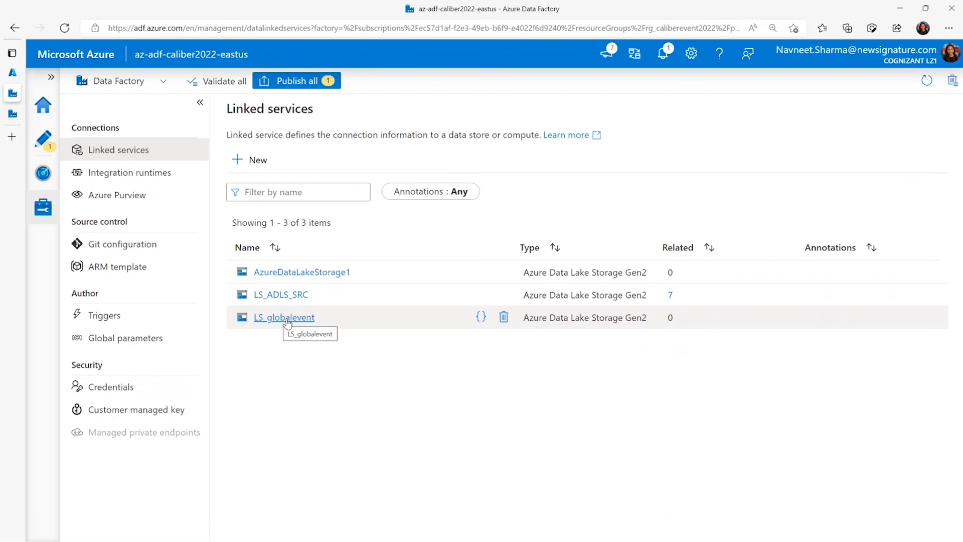
Step: Check the triggered and debug pipeline runs and the integration runtimes in the factory's monitoring area
click(41, 145)
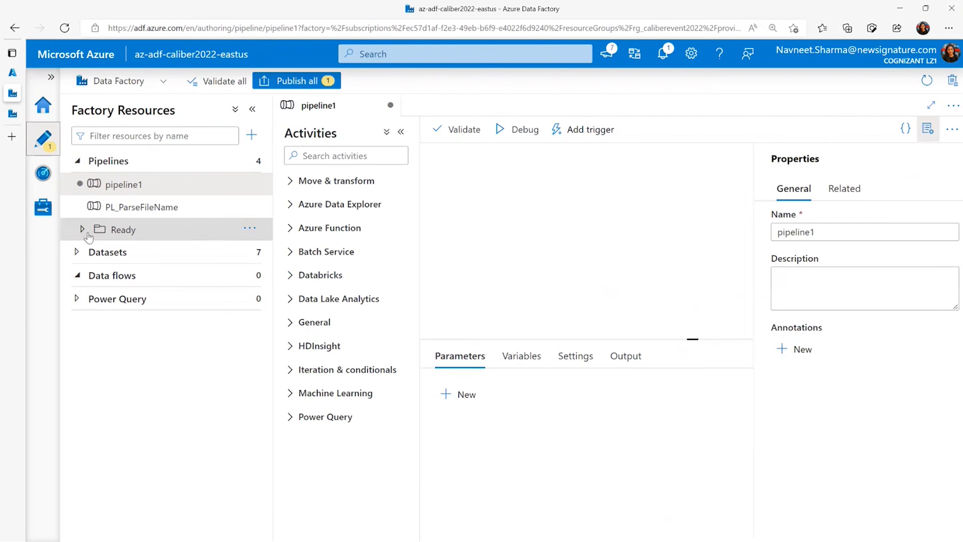
click(44, 173)
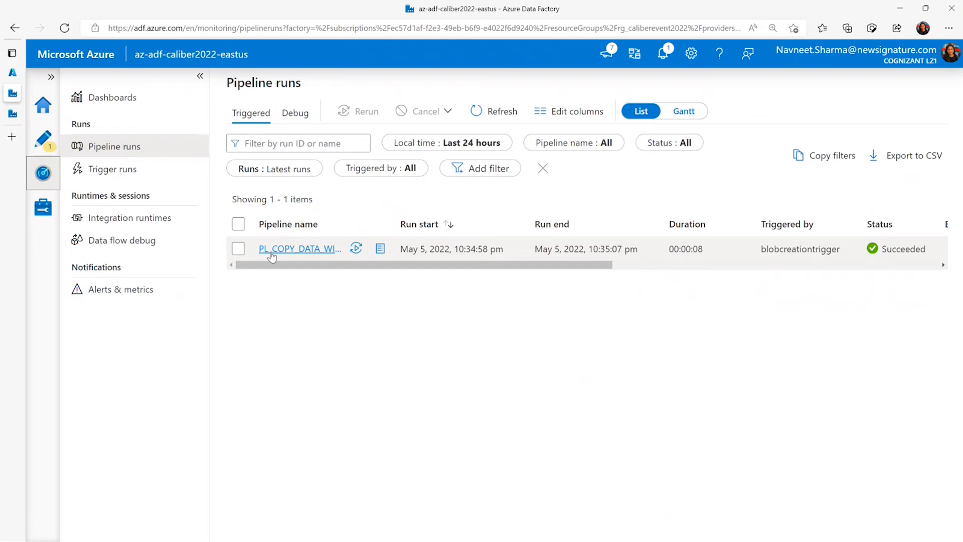
click(294, 121)
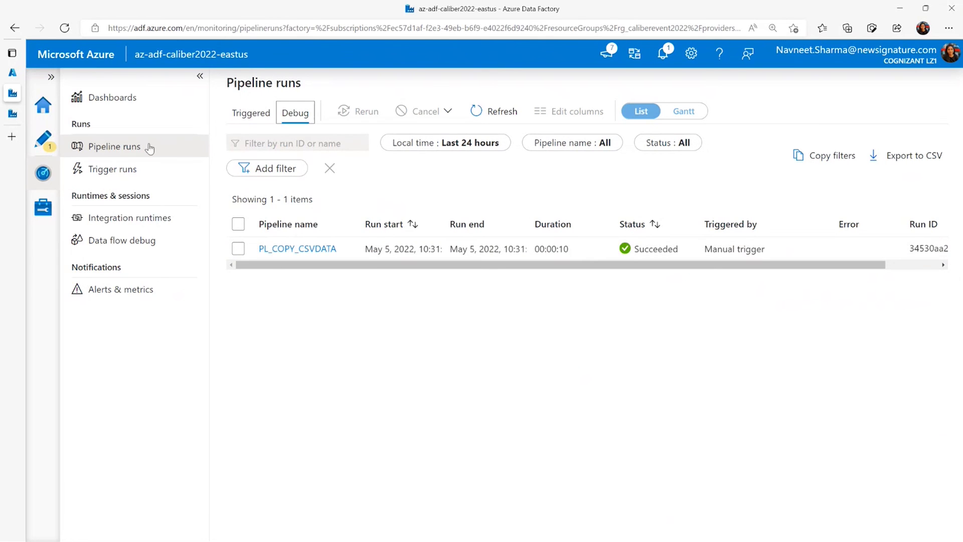
click(109, 217)
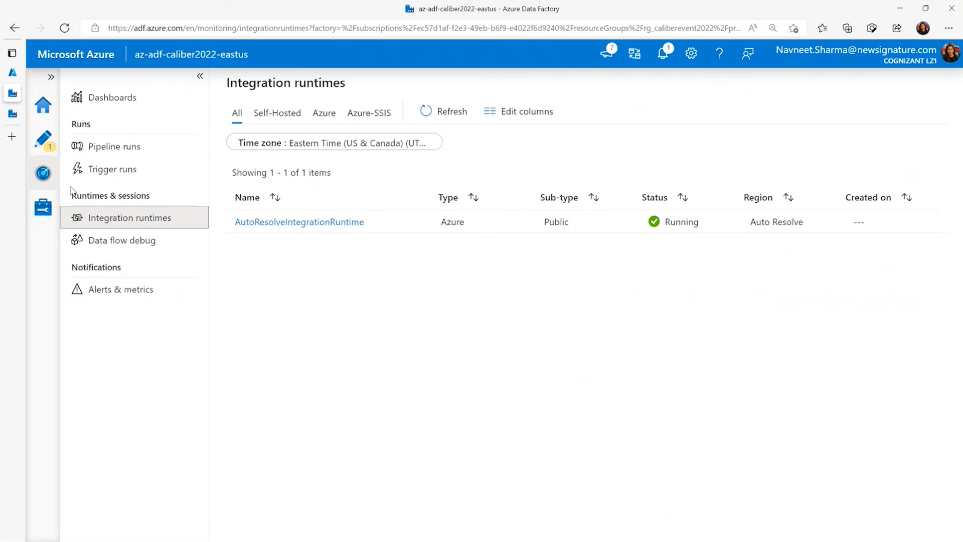
Step: Open the PL_COPY_CSVDATA pipeline from the Ready folder for authoring and select its Copy data1 activity
click(44, 139)
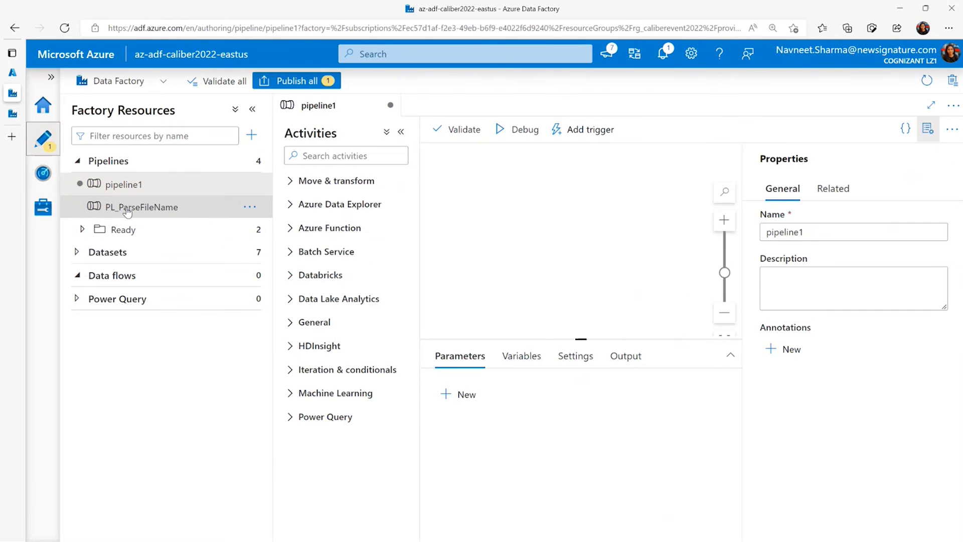
click(928, 129)
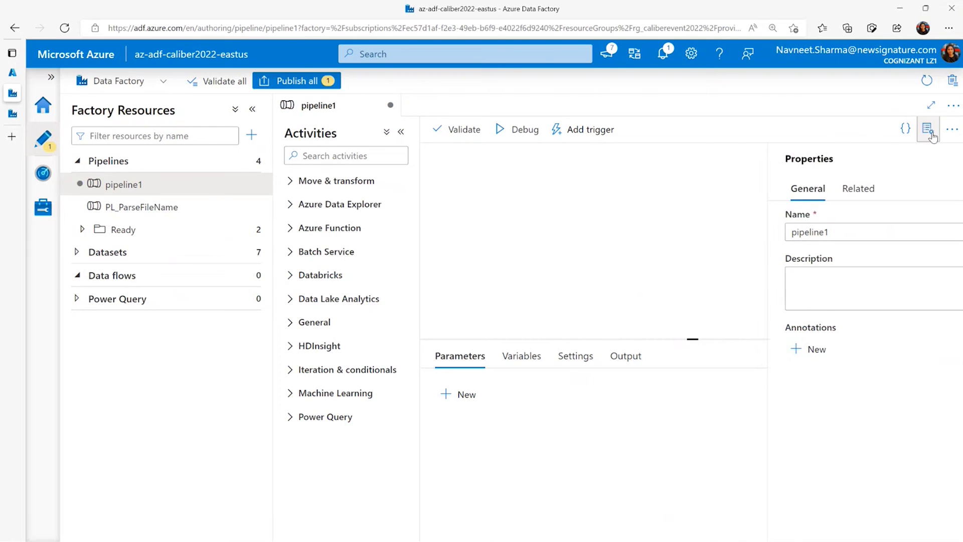
click(77, 275)
click(83, 229)
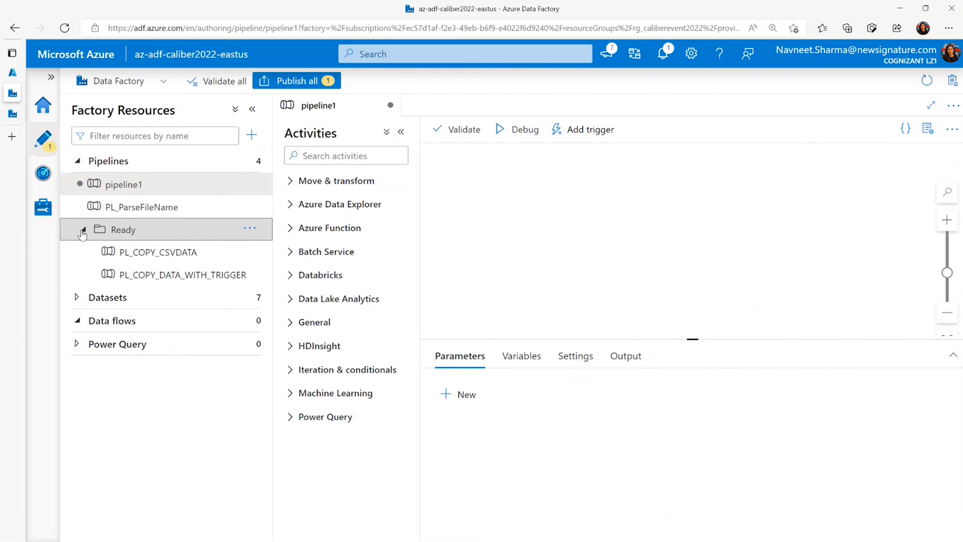
click(134, 254)
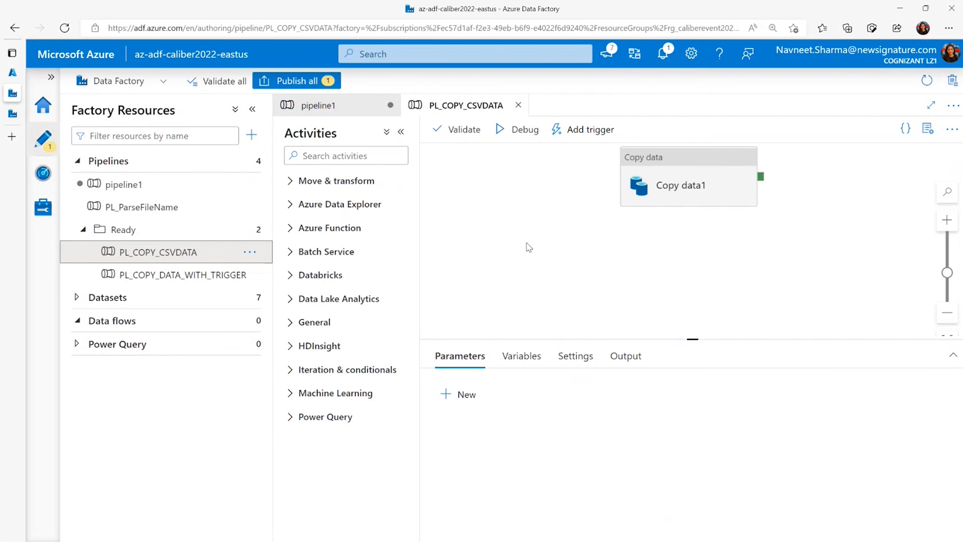
click(667, 174)
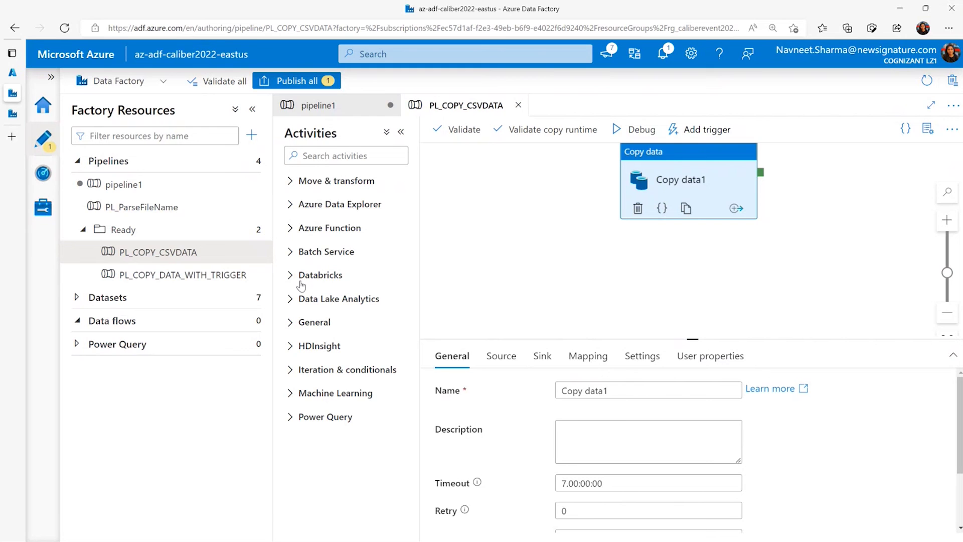
Step: Look through the pipeline activities available under Move & transform and Azure Data Explorer
click(295, 186)
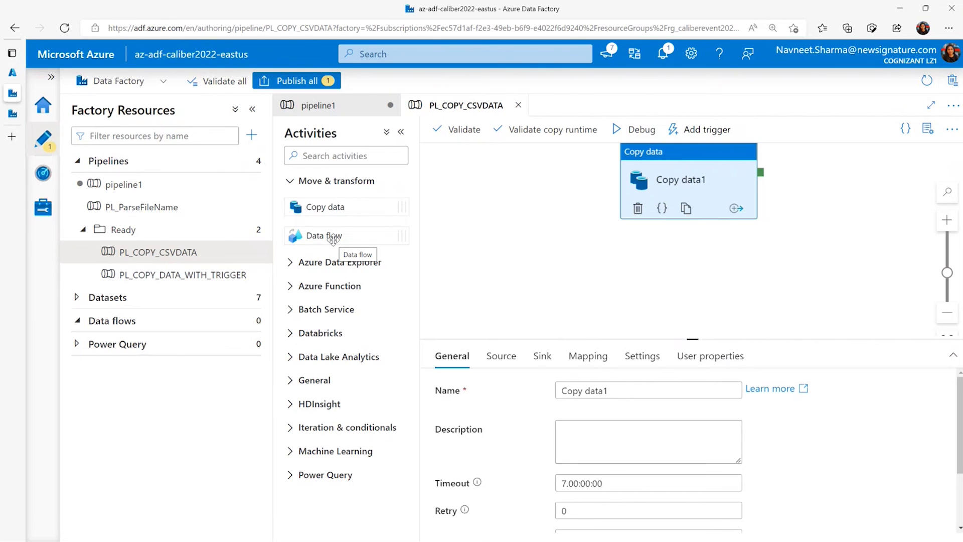
click(291, 262)
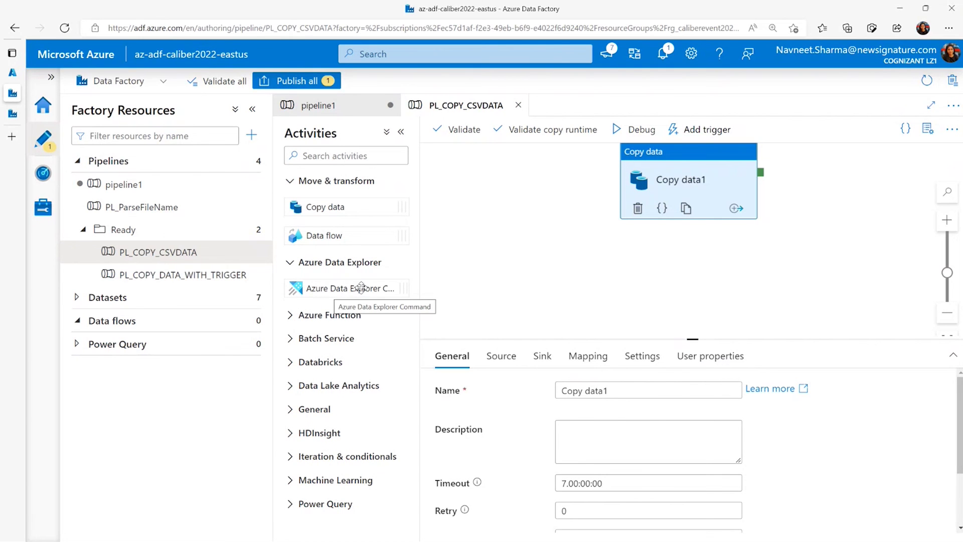
click(289, 262)
click(290, 181)
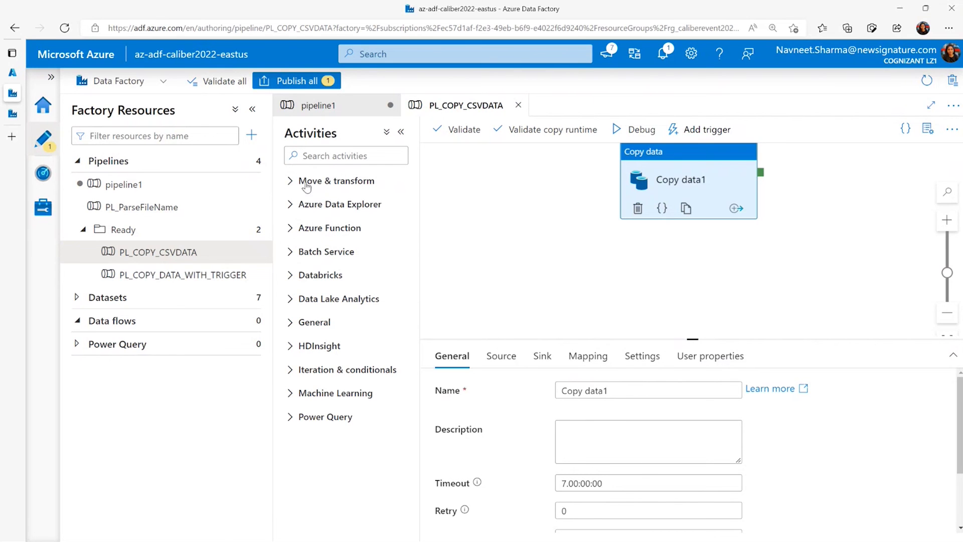
click(291, 186)
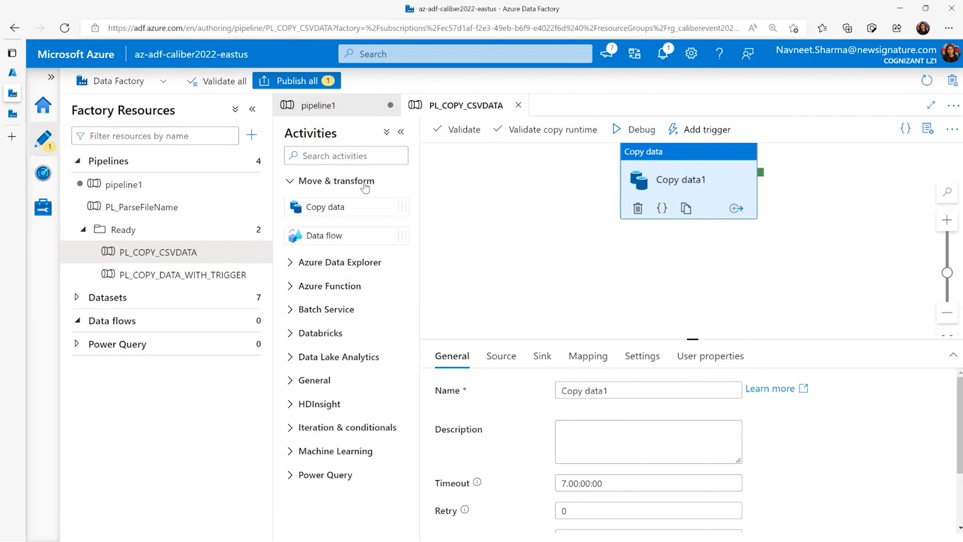
Step: Review the source settings and selectable datasets of Copy data1, and open its source dataset DS_SRC_CSV
drag(619, 249, 575, 269)
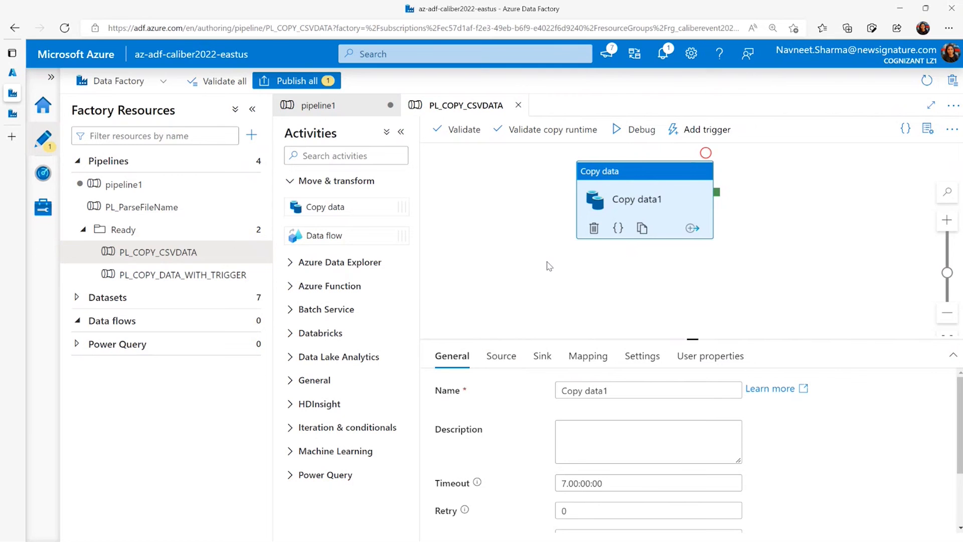
click(502, 356)
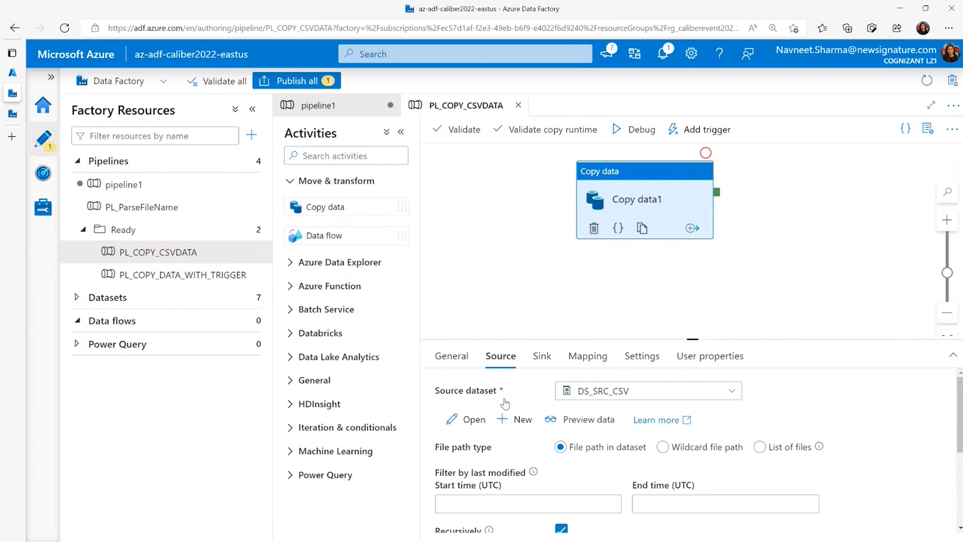
scroll(505, 404, down, 1)
scroll(505, 403, up, 1)
click(732, 393)
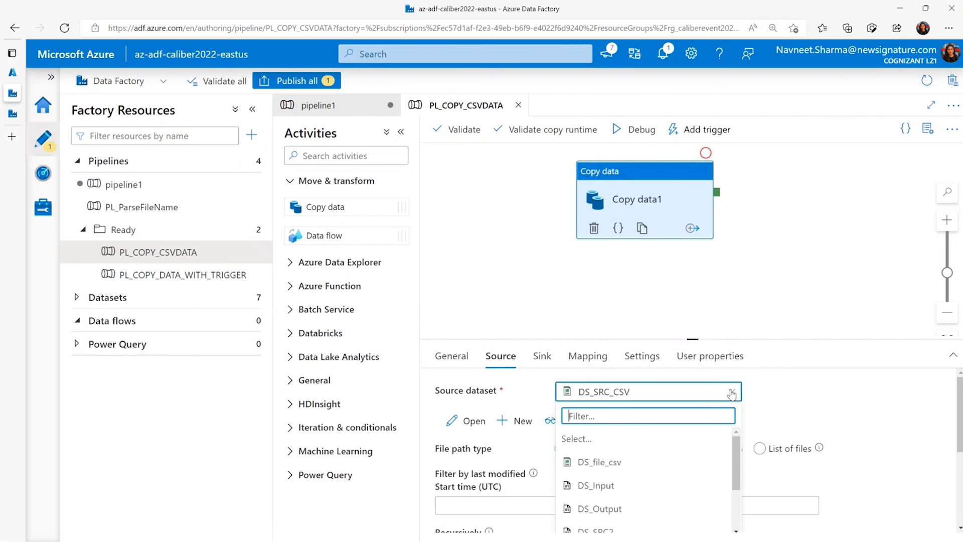
click(794, 388)
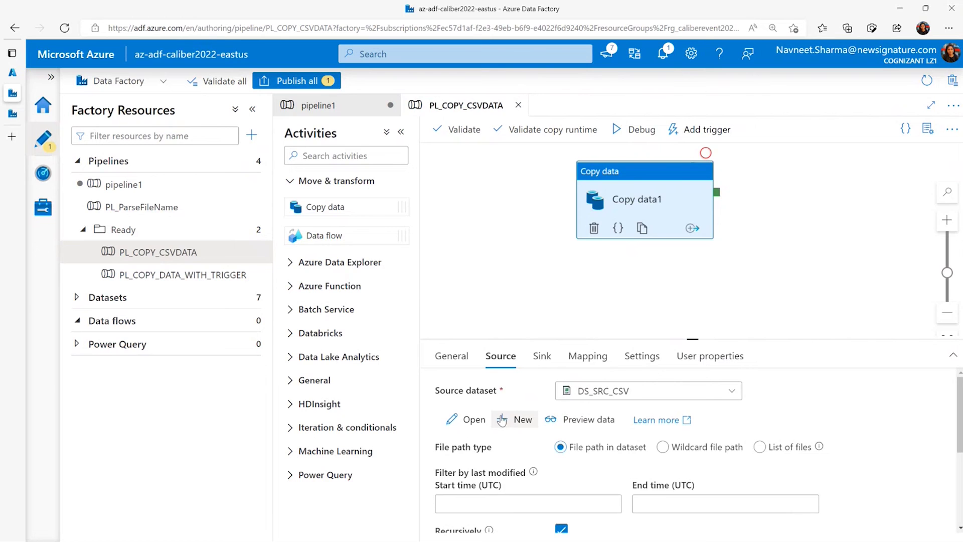
click(464, 420)
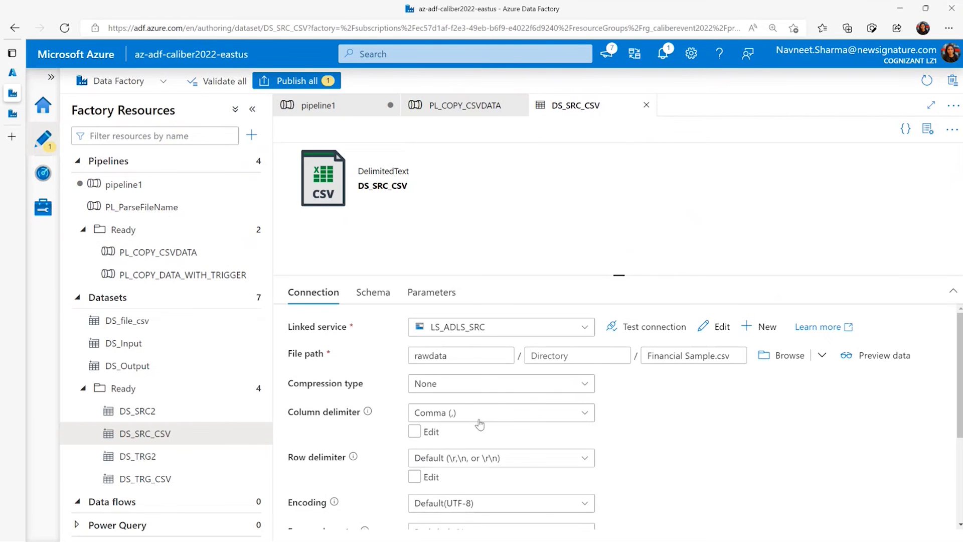
Step: Preview the data of Financial Sample.csv in the rawdata container, including the columns further along
double_click(459, 356)
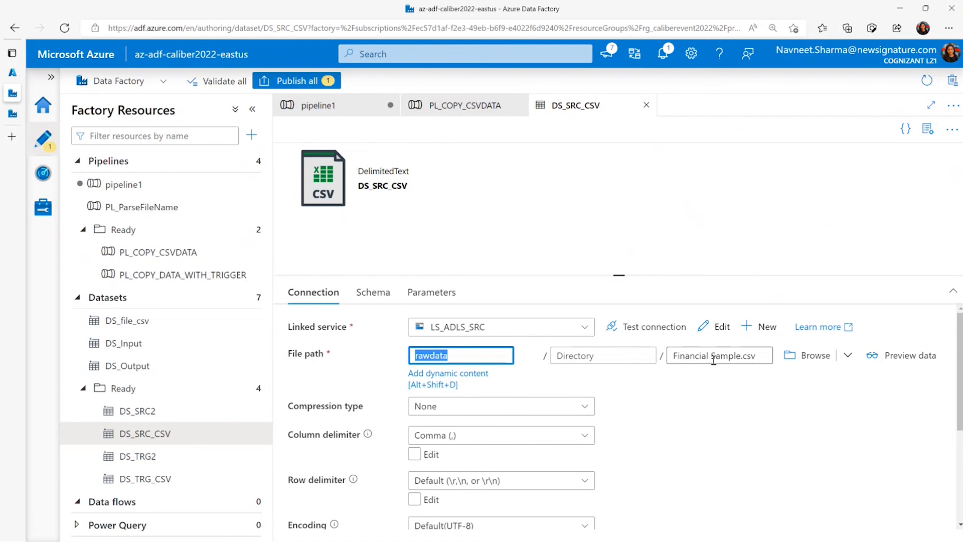
click(892, 357)
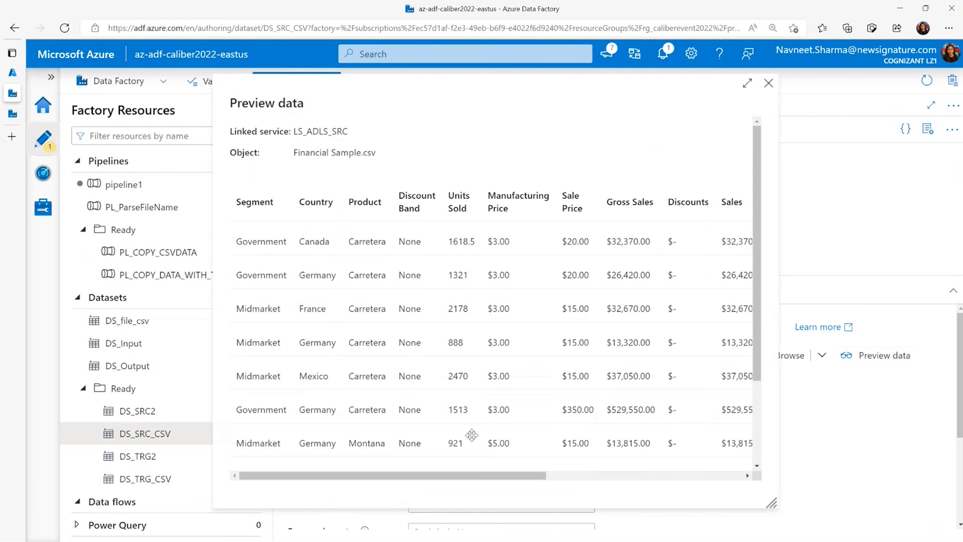
drag(459, 481, 602, 479)
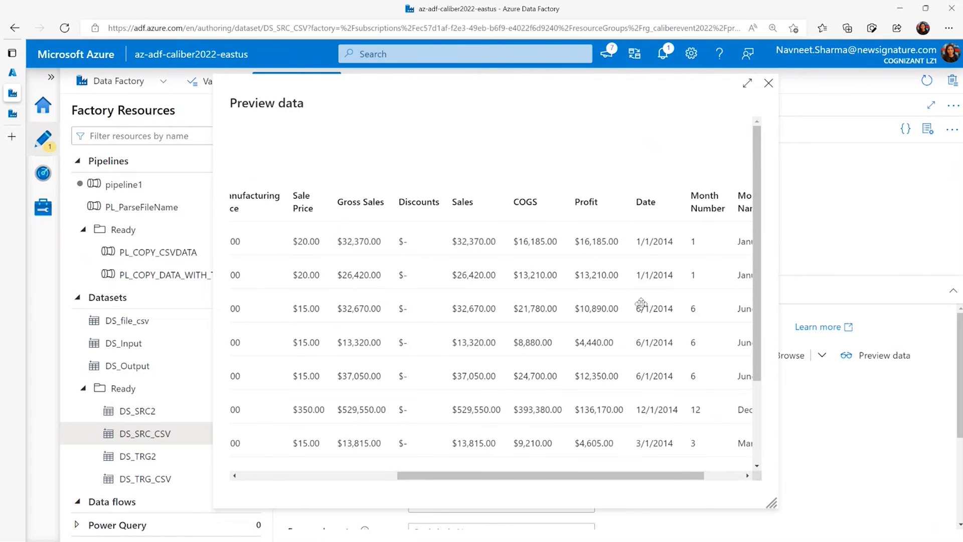
click(769, 83)
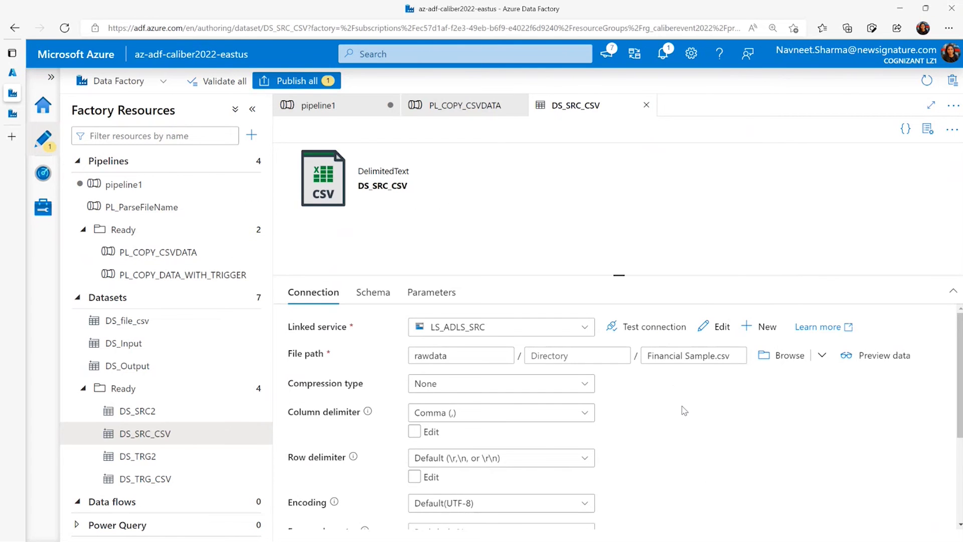
Step: Select Comma (,) as the column delimiter of DS_SRC_CSV and review its remaining format settings, including First row as header
scroll(684, 417, down, 1)
scroll(683, 417, down, 1)
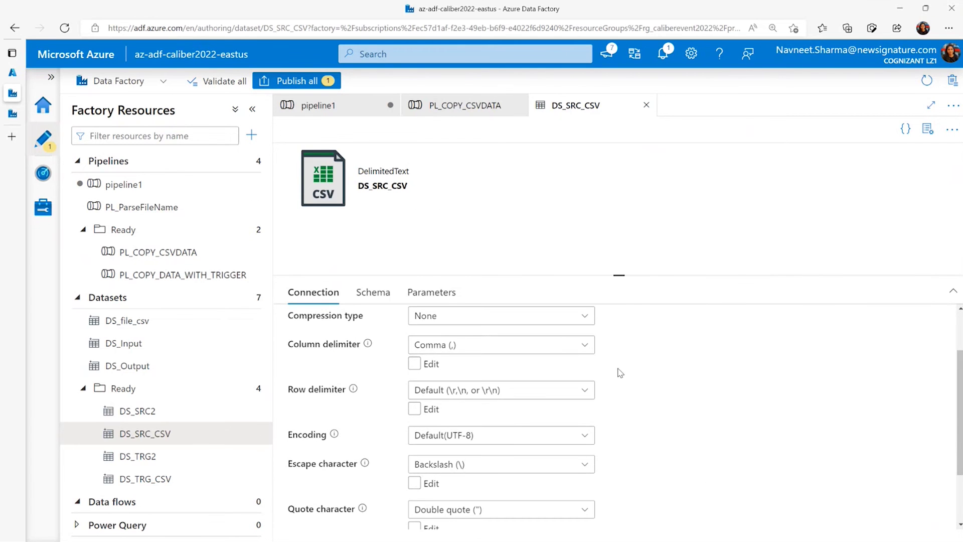
click(582, 350)
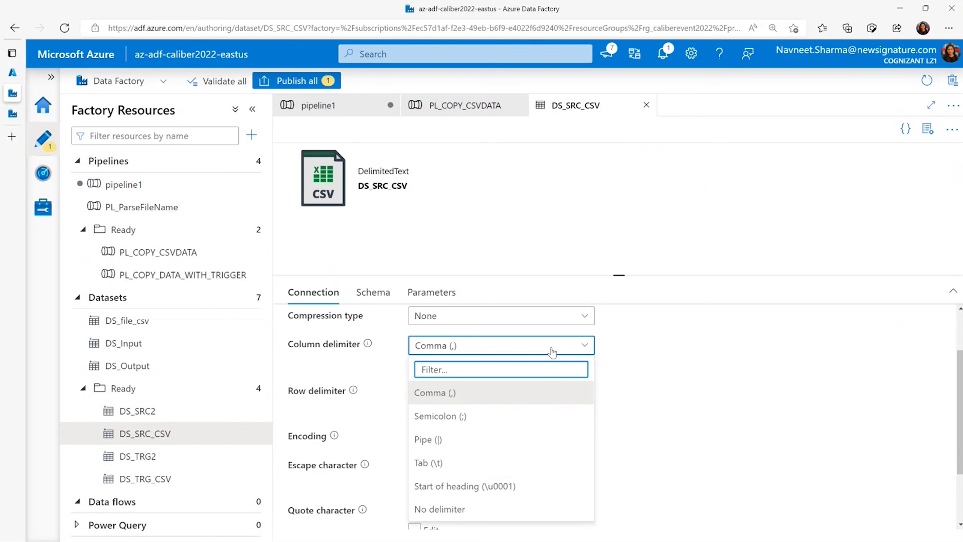
click(451, 395)
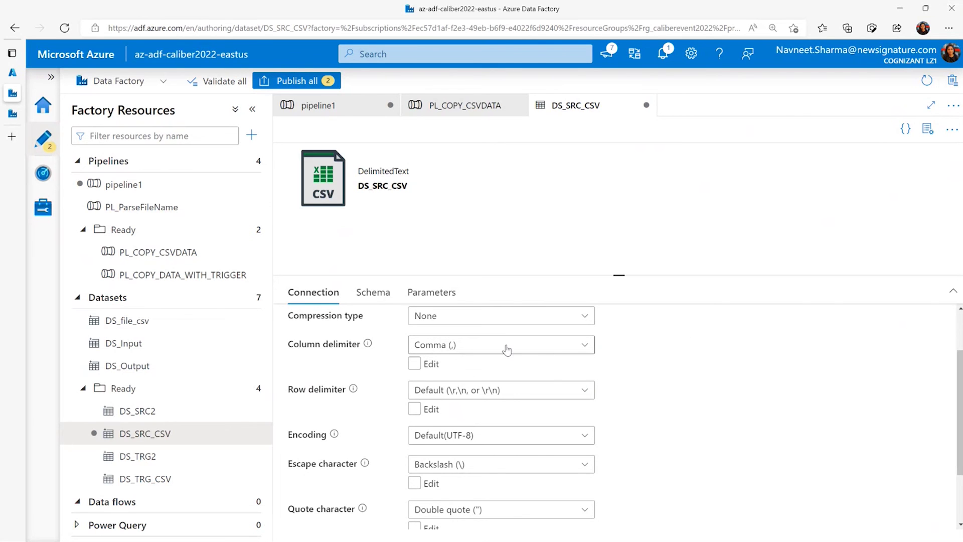
scroll(591, 382, down, 2)
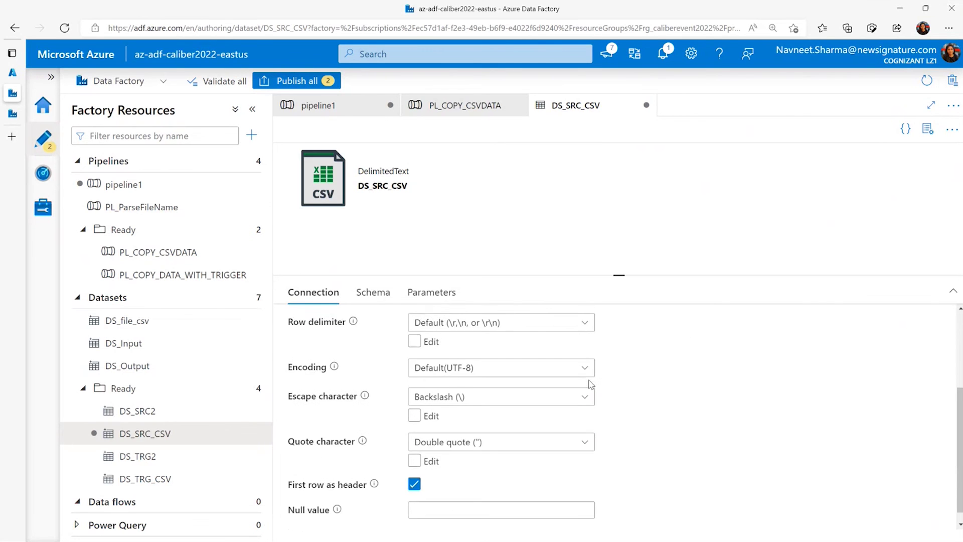
scroll(592, 384, down, 1)
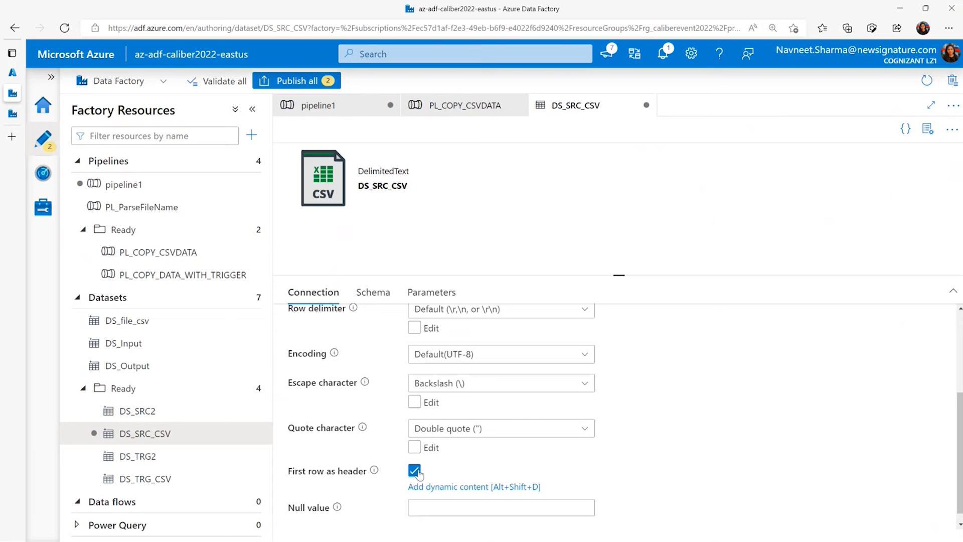
Step: Examine the schema of DS_SRC_CSV, reading through its column names and data types
click(372, 295)
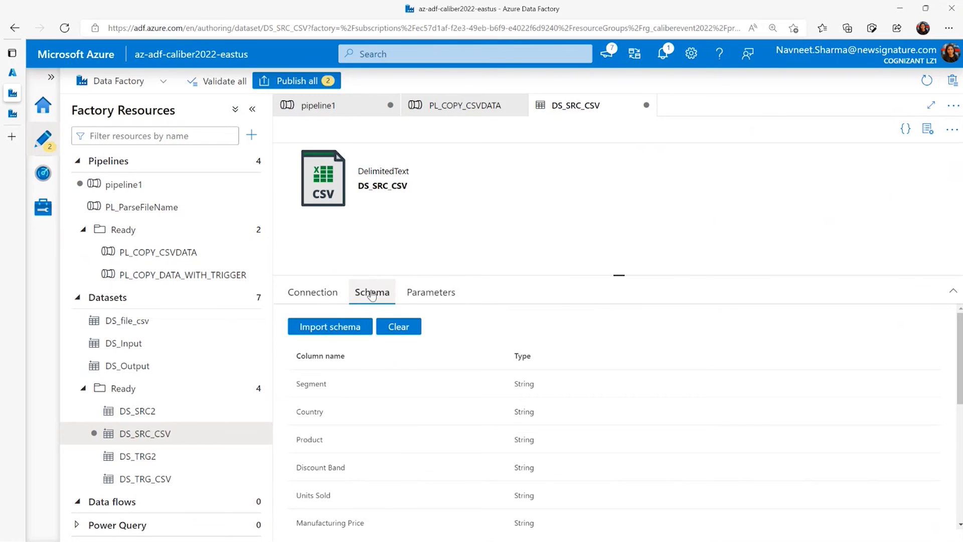
scroll(354, 399, down, 5)
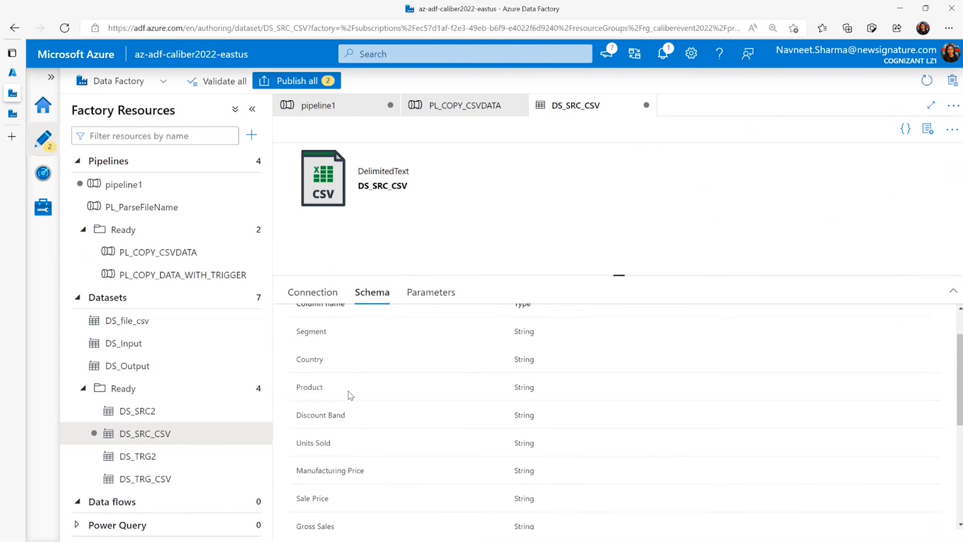
scroll(358, 410, down, 2)
scroll(359, 411, up, 8)
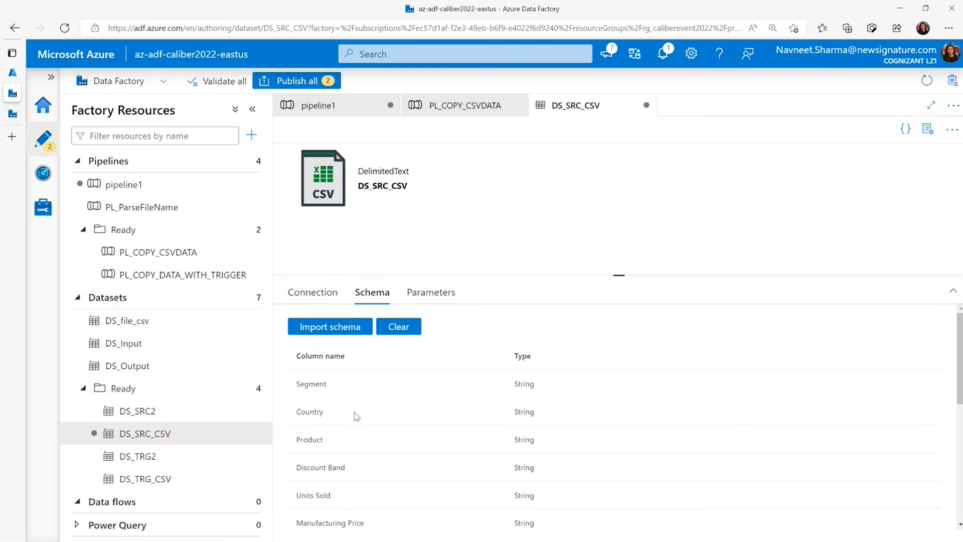
click(321, 292)
click(372, 293)
click(323, 295)
click(381, 294)
scroll(352, 416, down, 5)
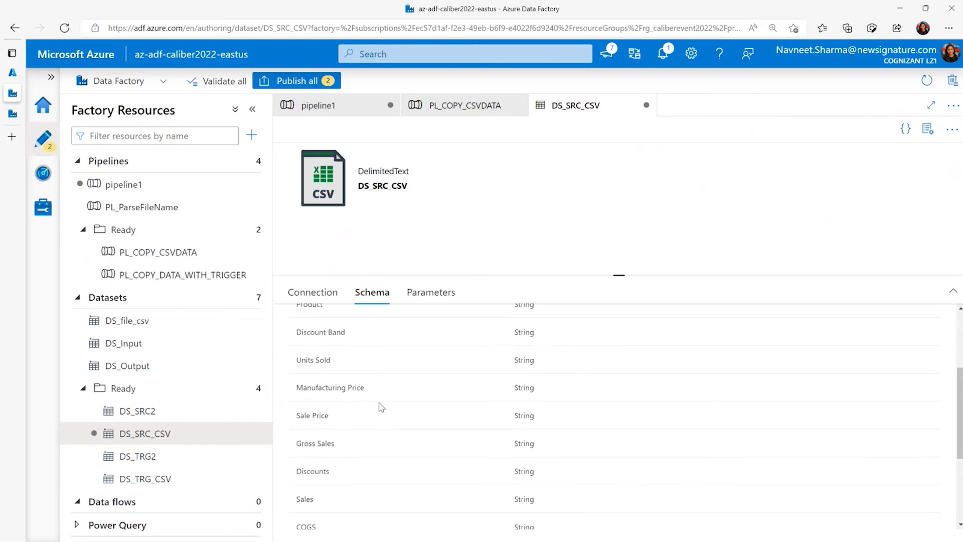
scroll(382, 407, down, 3)
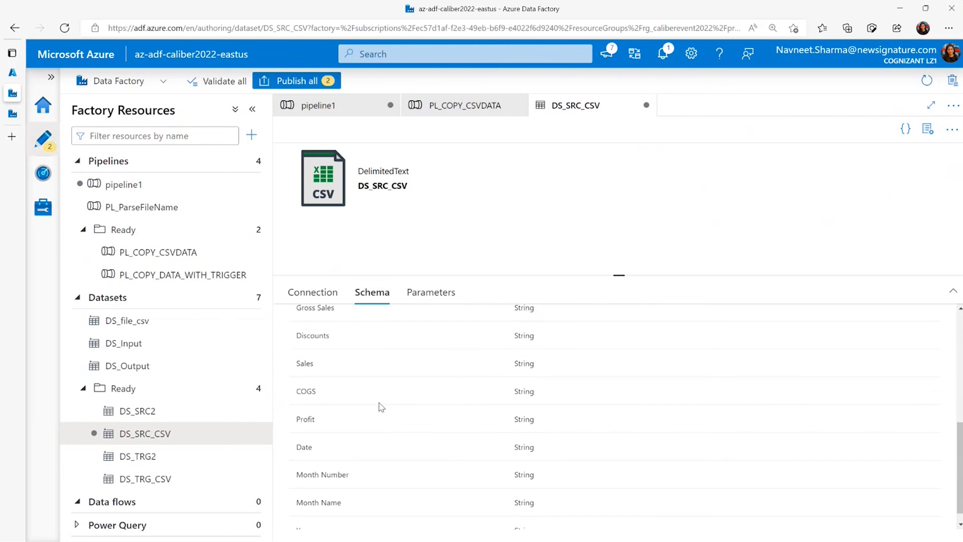
Step: Return to the connection settings of DS_SRC_CSV and close the dataset, discarding its unsaved changes
click(310, 300)
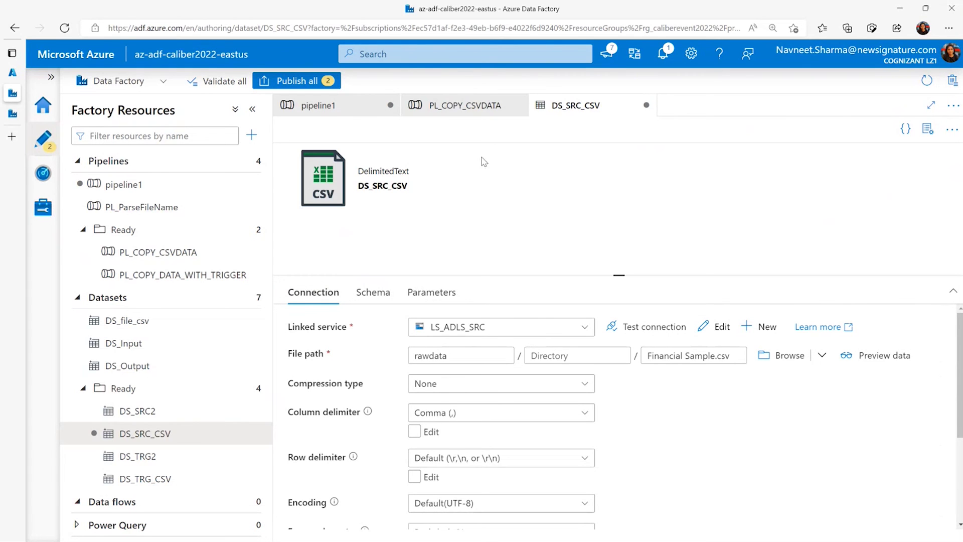
click(646, 107)
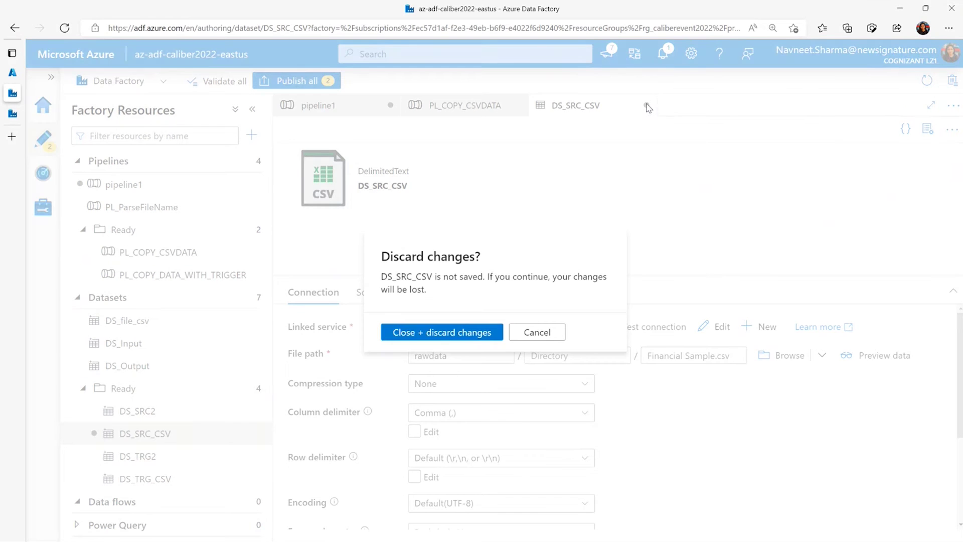
click(409, 333)
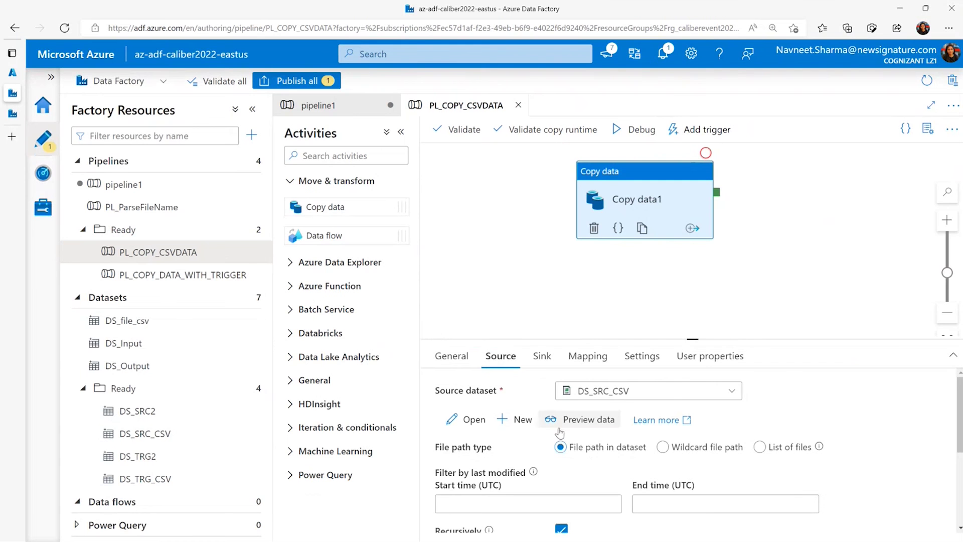
Step: Review the source settings of Copy data1, including file path type, recursion, partition discovery and skip line count
scroll(579, 449, down, 2)
scroll(578, 452, down, 3)
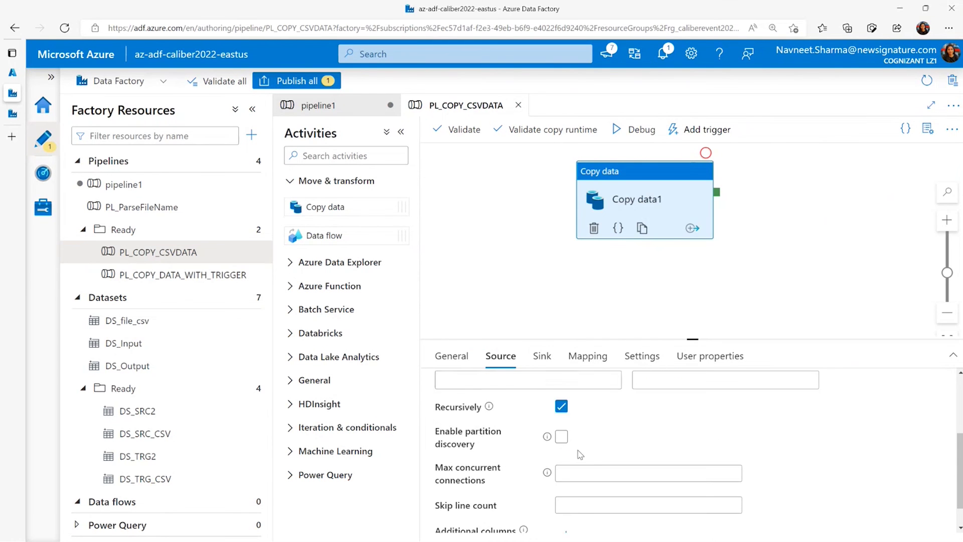
scroll(584, 442, up, 4)
scroll(594, 430, up, 1)
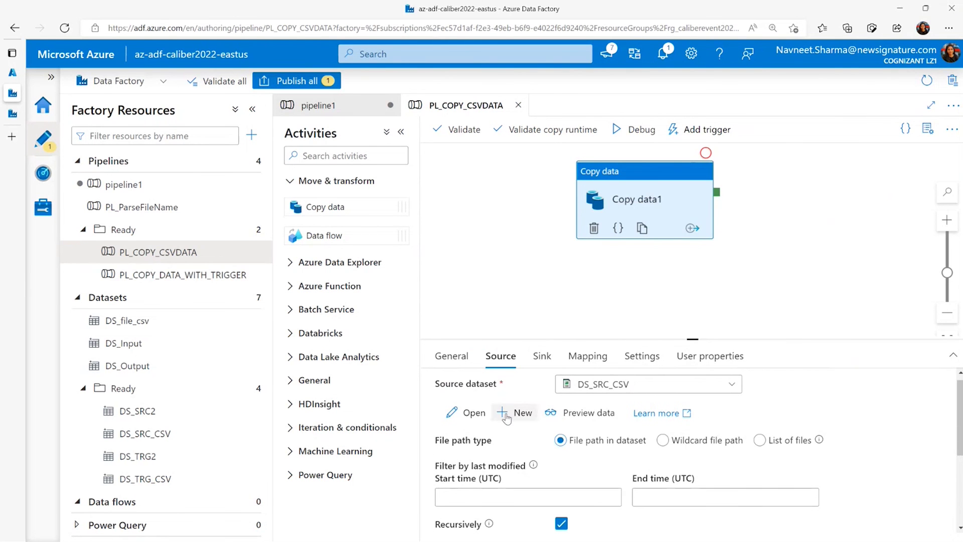
Step: Open DS_TRG_CSV from the sink settings of Copy data1, review its file path and format settings, and close it
click(549, 361)
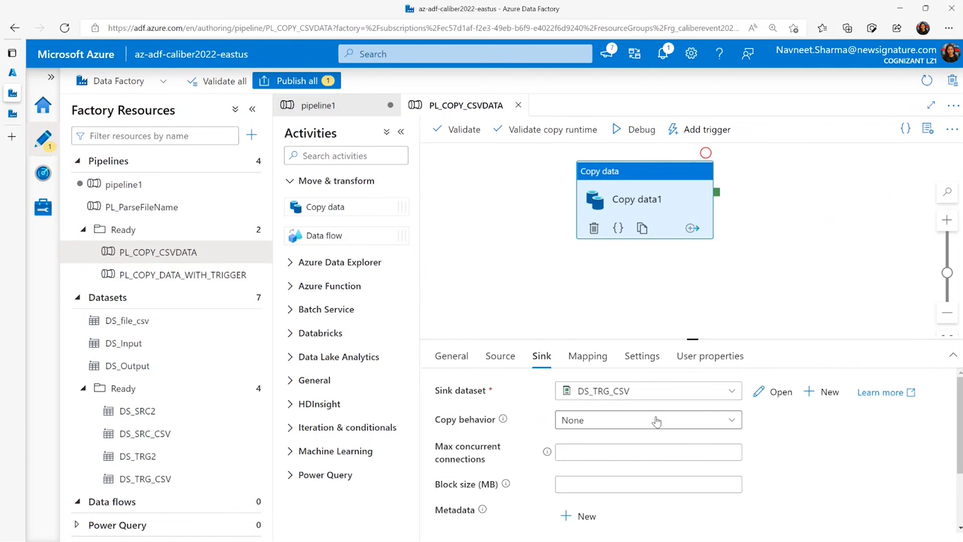
click(785, 393)
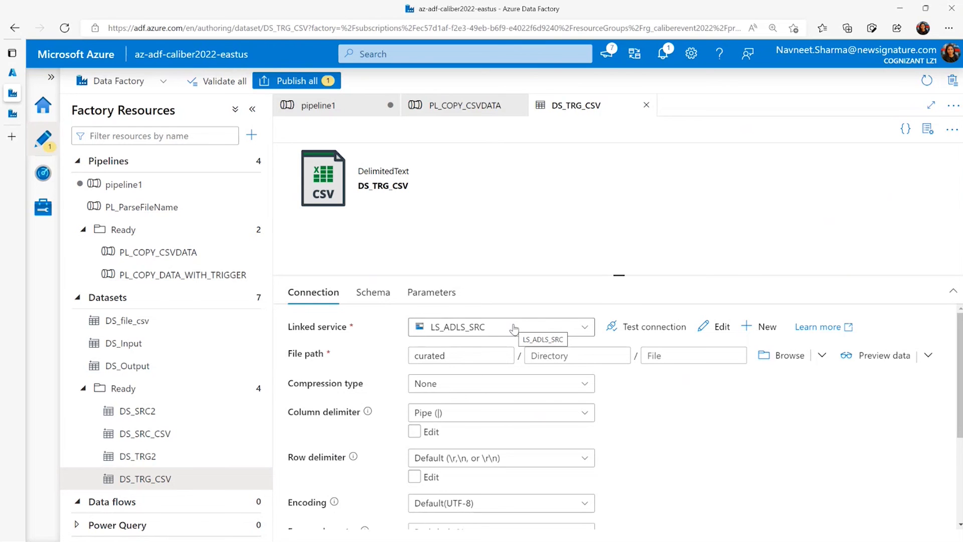
click(448, 354)
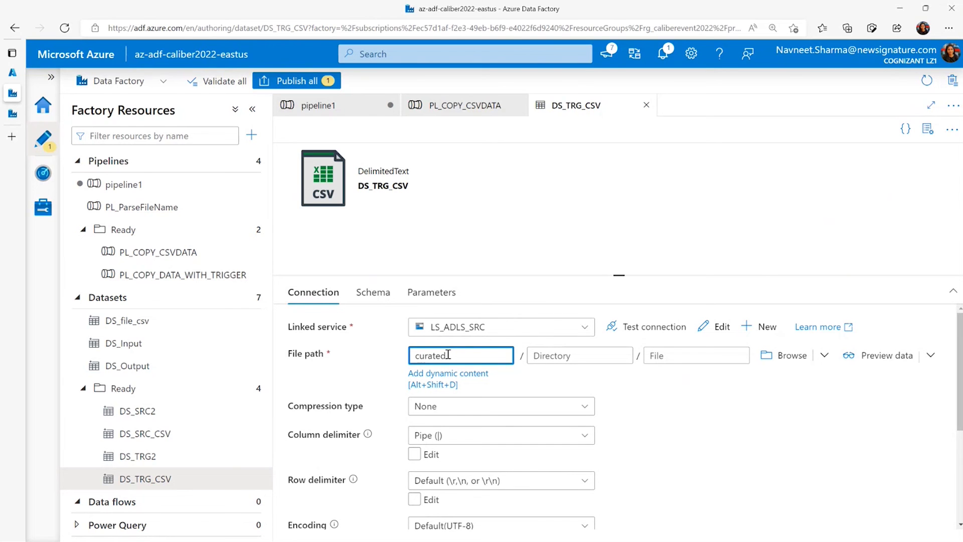
scroll(696, 412, down, 5)
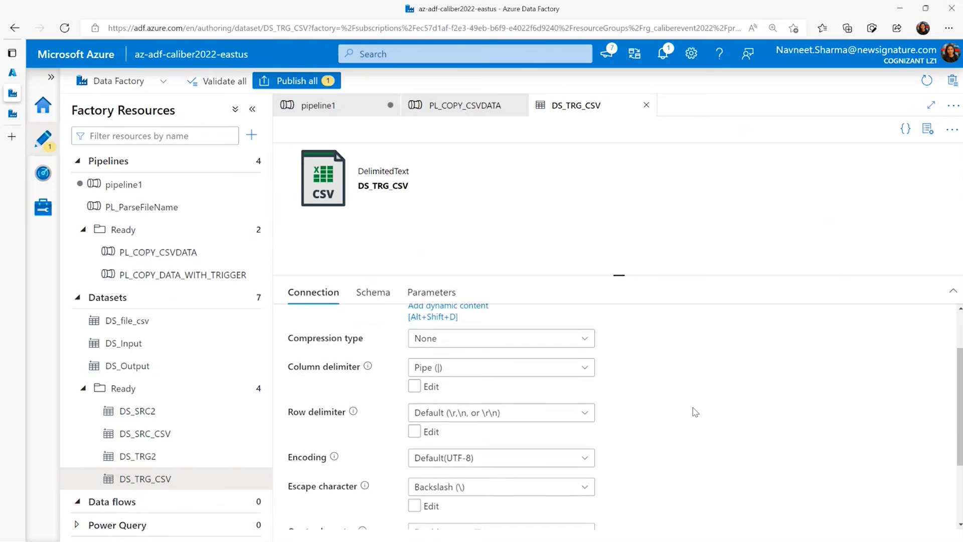
scroll(694, 412, up, 3)
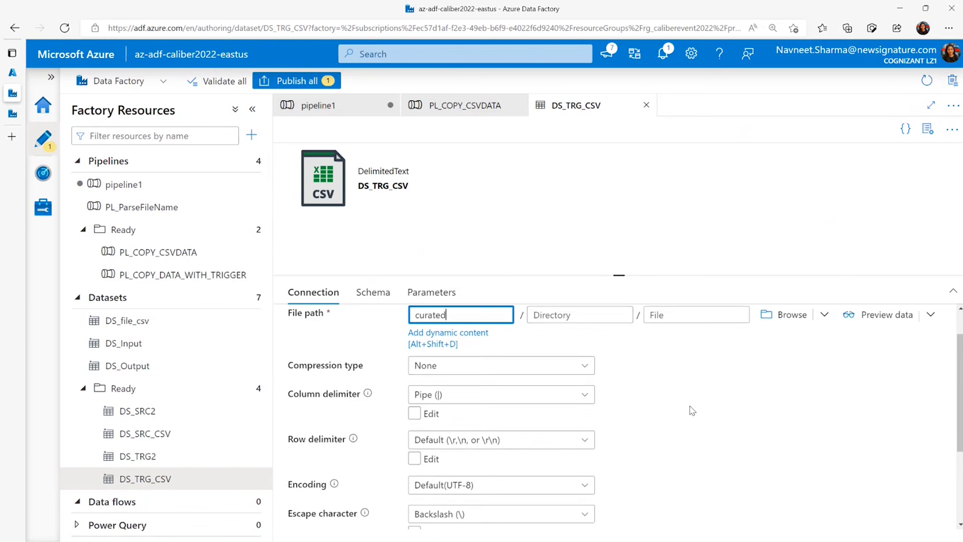
click(646, 105)
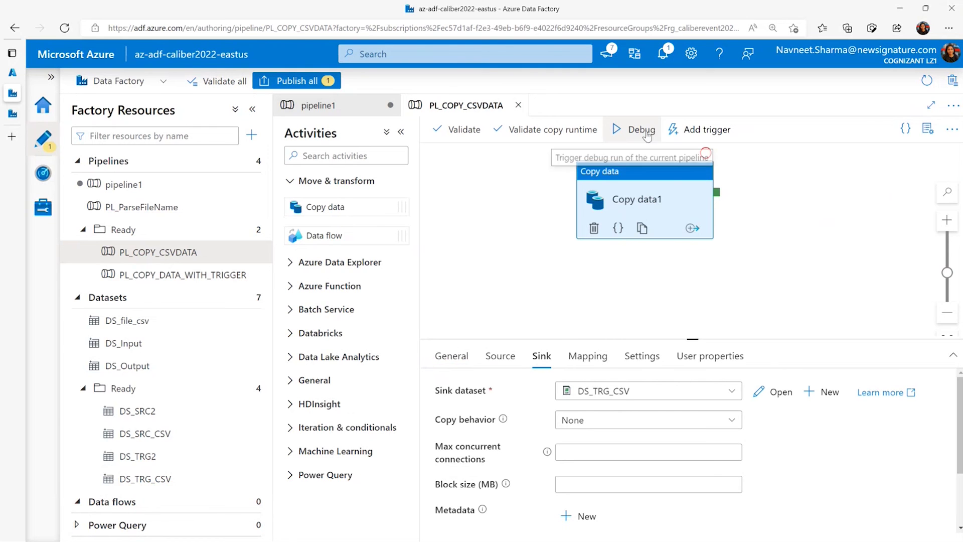
Step: Validate PL_COPY_CSVDATA, start a debug run of it, and refresh the run's status
click(456, 140)
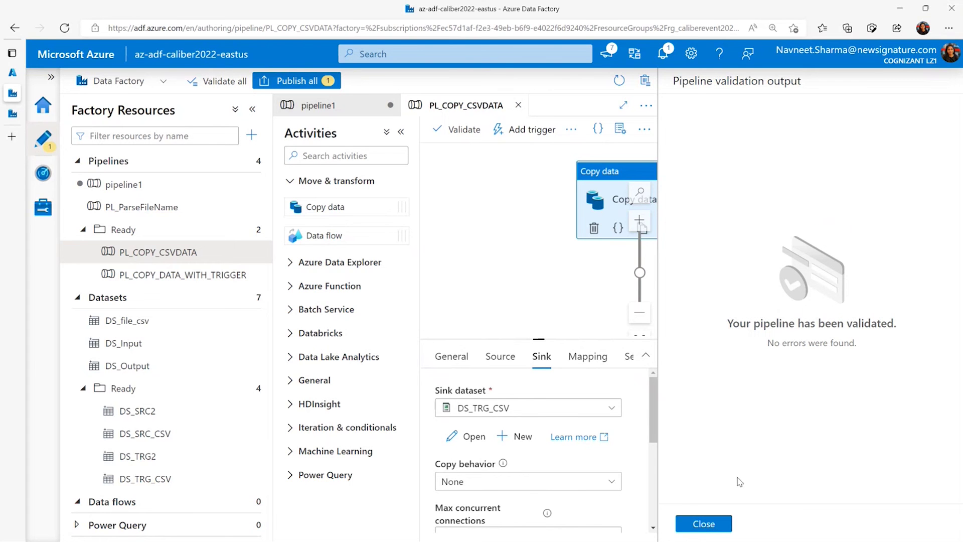
click(705, 527)
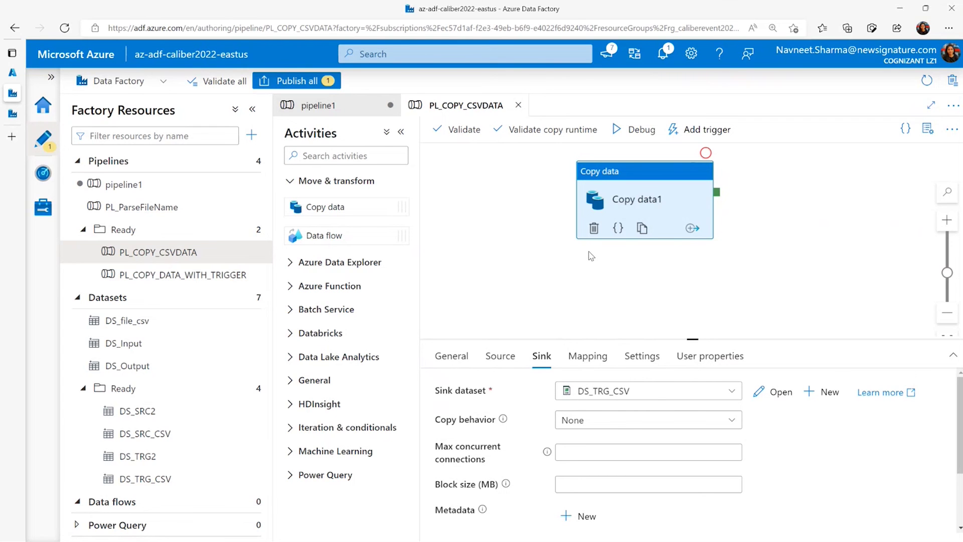
click(645, 133)
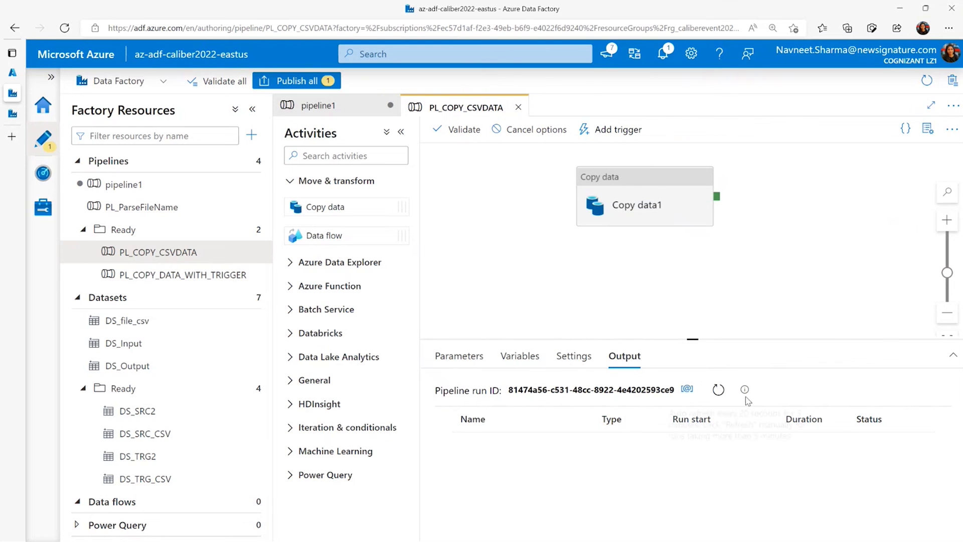
click(718, 391)
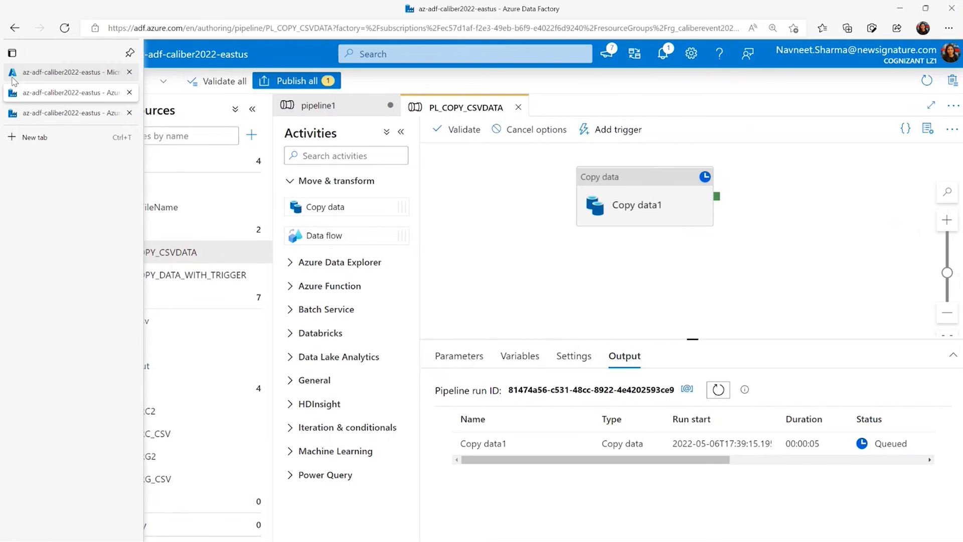
Step: Switch to the Azure portal and open the rawdata container of storage account stdemocaliber2022ready
click(30, 73)
click(48, 72)
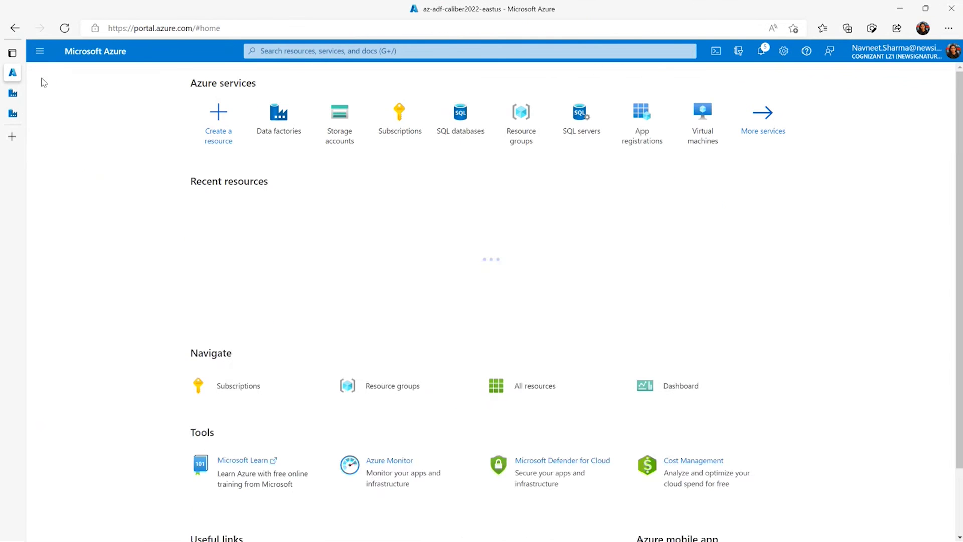
mouse_move(134, 157)
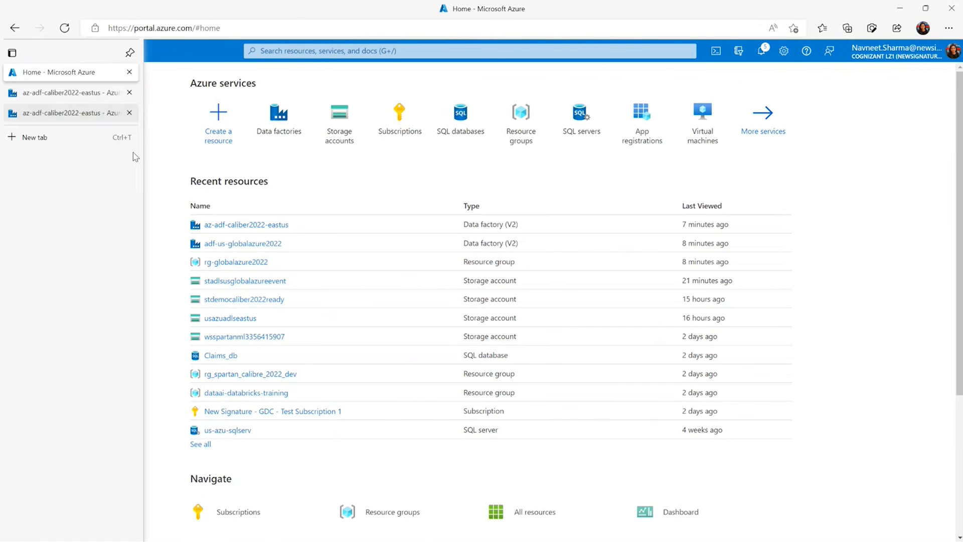
click(236, 300)
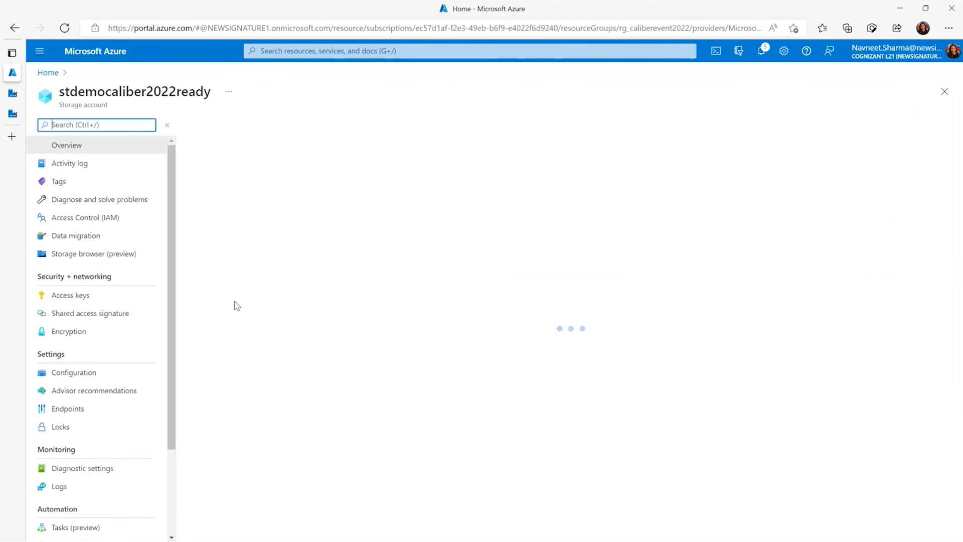
click(92, 316)
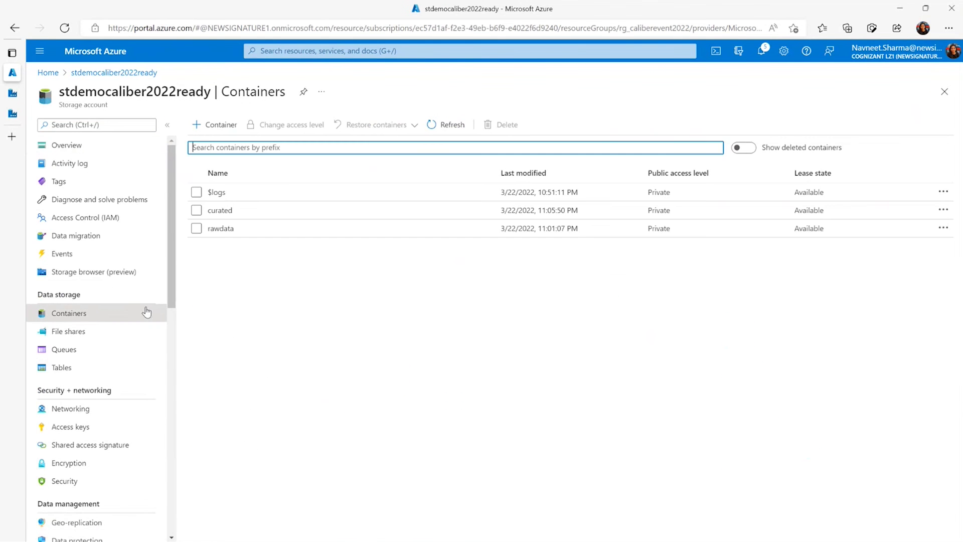
click(224, 232)
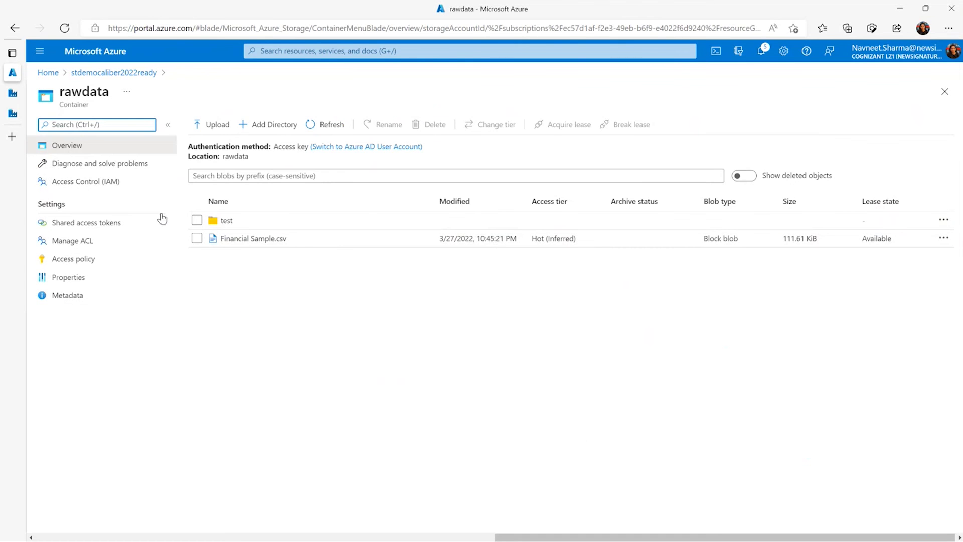
Step: Switch back to Azure Data Factory, check the debug run's status, and open DS_SRC_CSV from the source settings of Copy data1
click(12, 94)
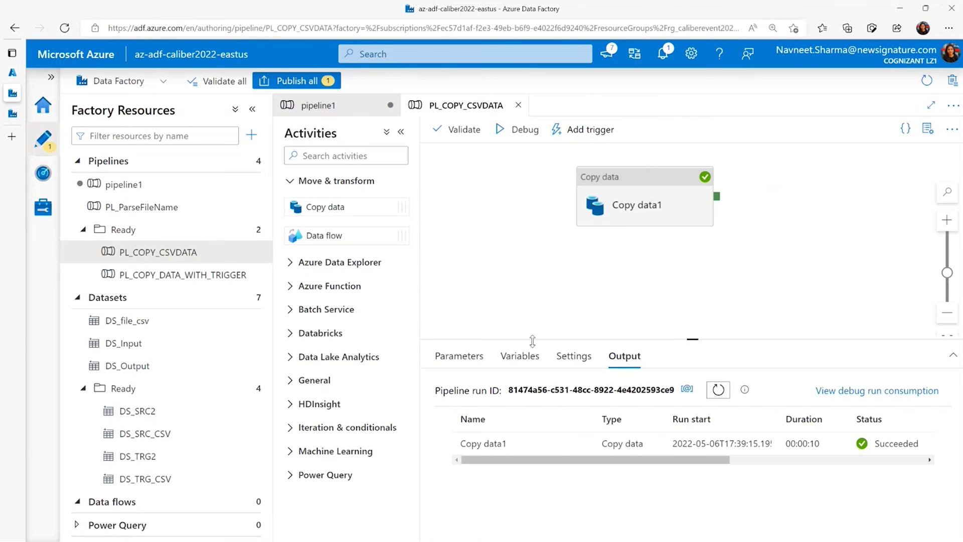
drag(701, 461, 647, 464)
click(598, 186)
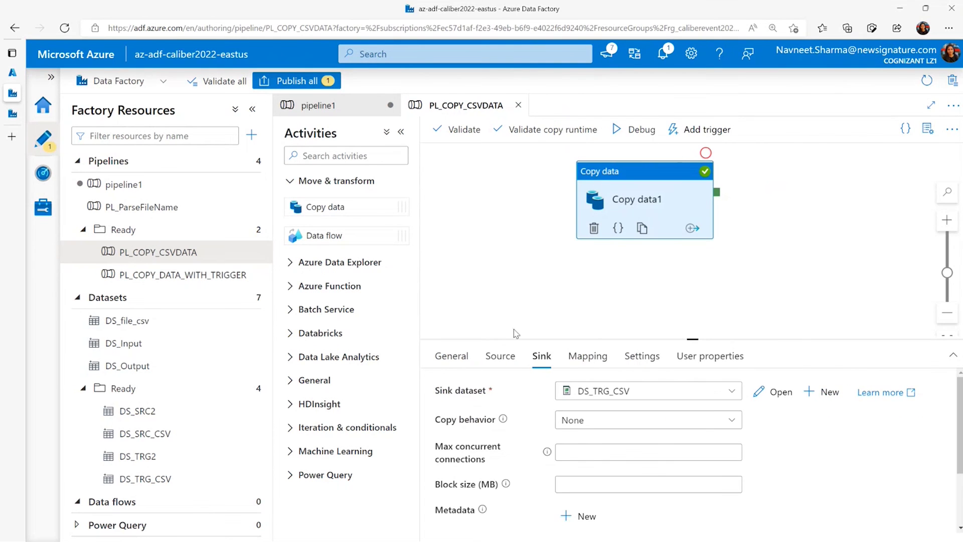
click(510, 358)
scroll(577, 420, down, 1)
scroll(577, 420, up, 1)
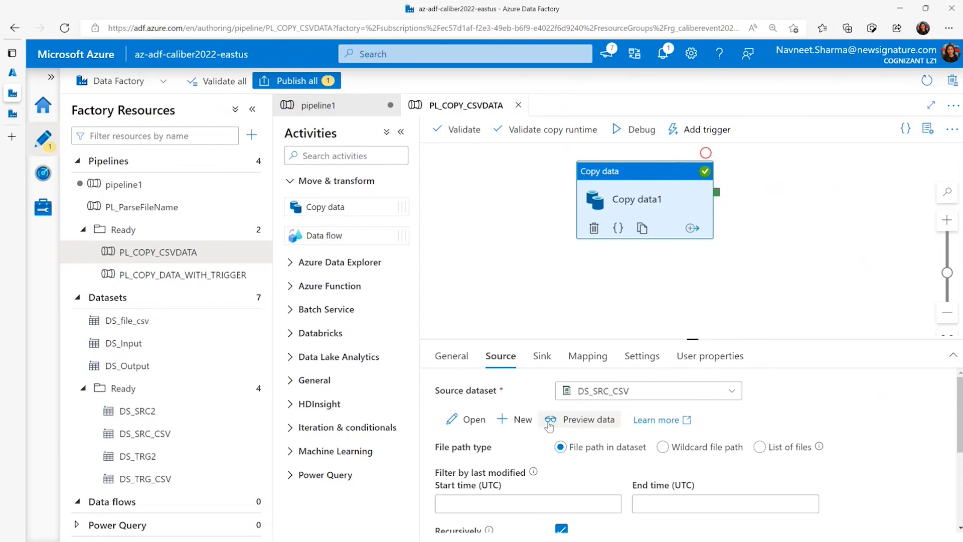
click(464, 420)
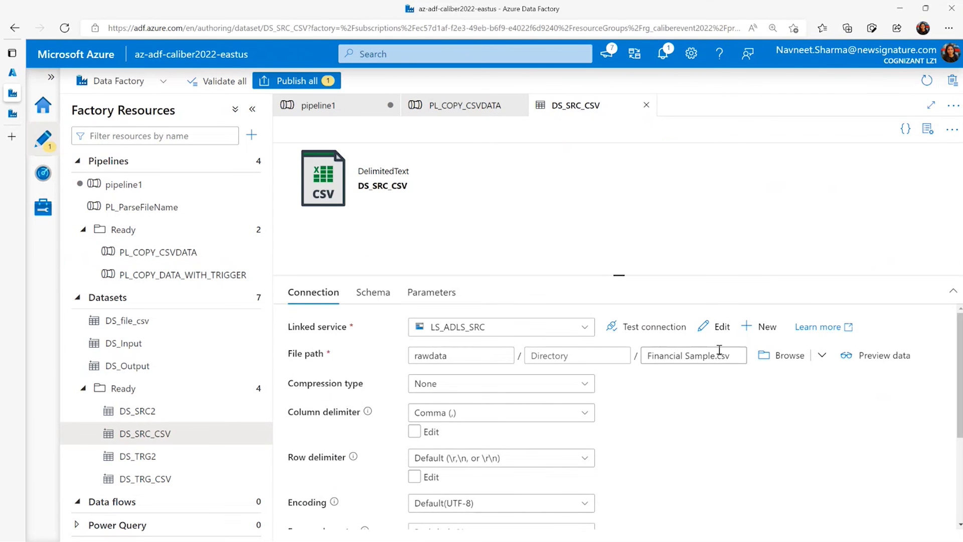
Step: Switch to the Azure portal, open the curated container of stdemocaliber2022ready, and check when Financial Sample.csv was modified
click(13, 73)
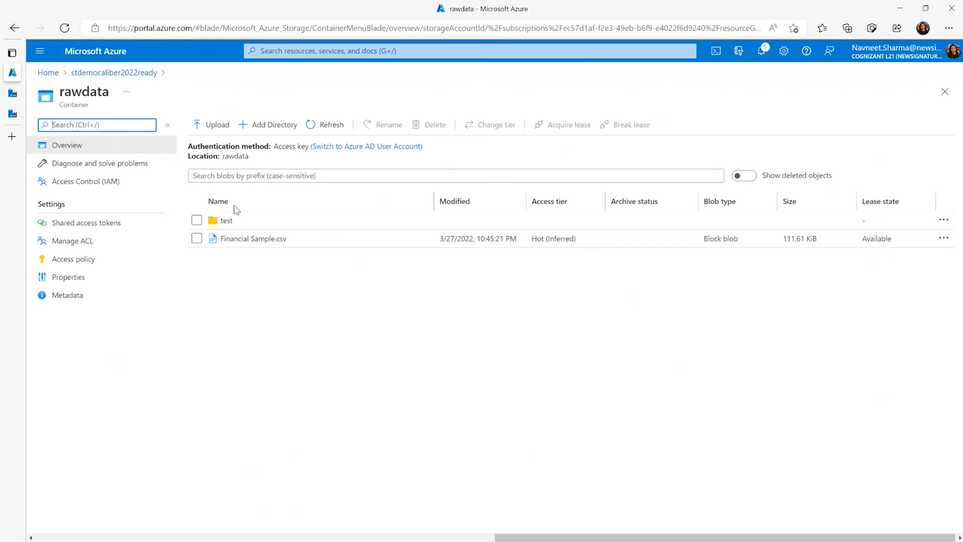
click(125, 72)
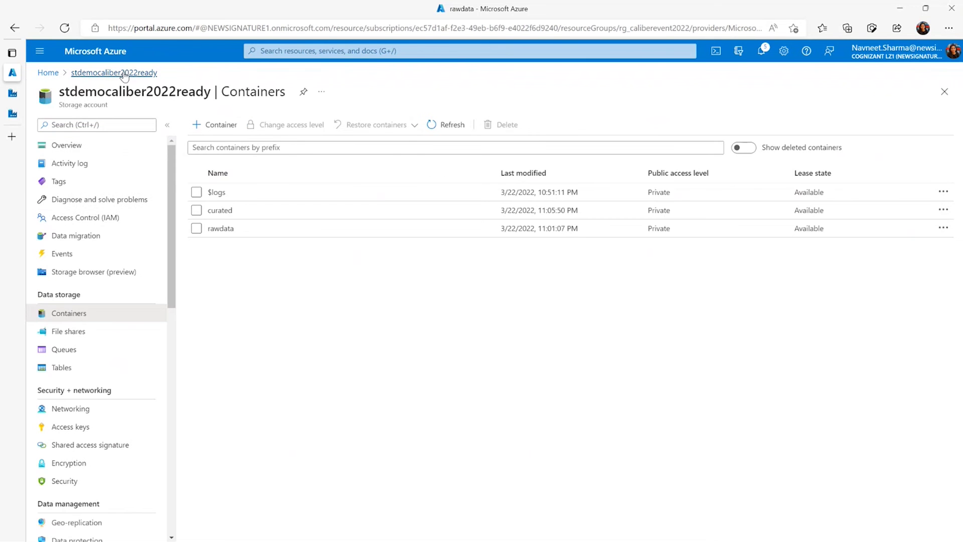
click(221, 210)
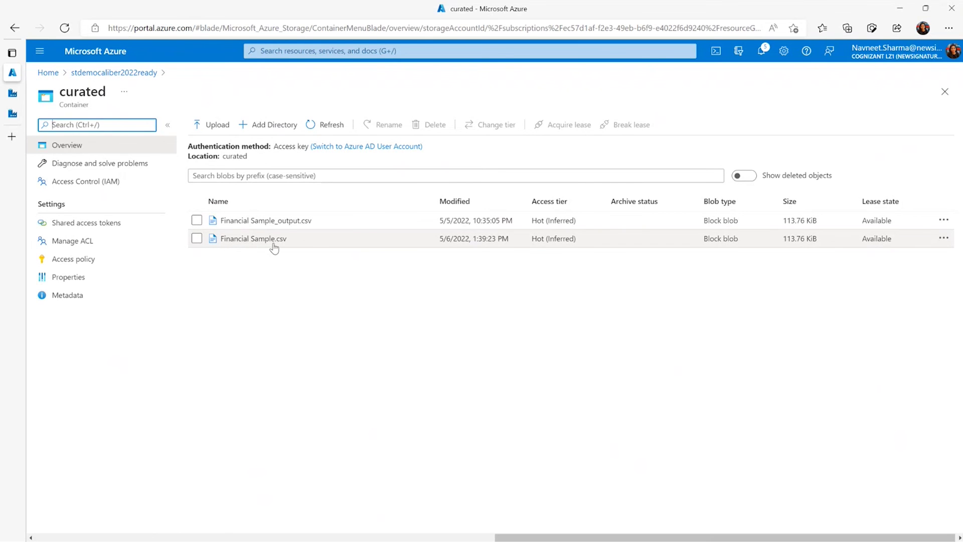
drag(439, 243, 509, 240)
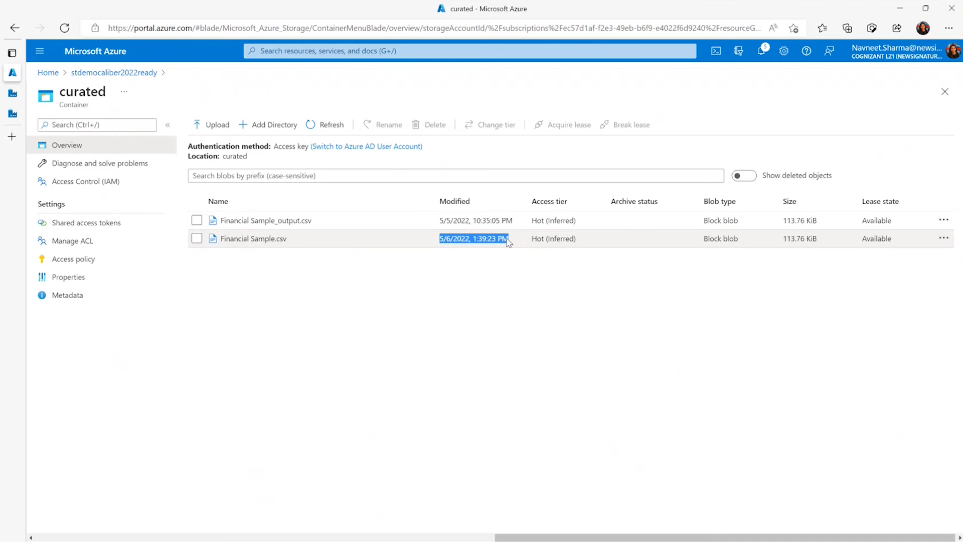
Step: Switch to Azure Data Factory and bring up the debug pipeline runs in its monitoring area
click(13, 94)
click(43, 173)
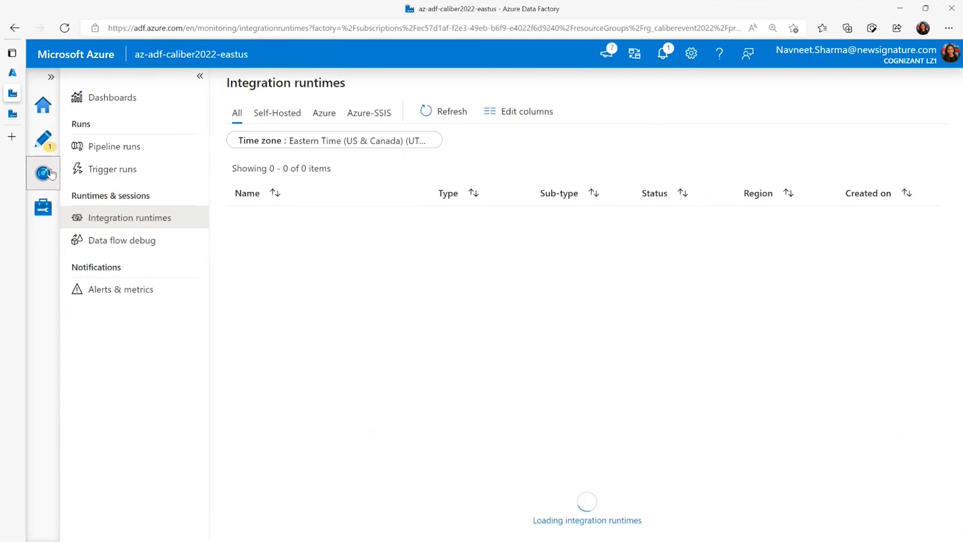
click(43, 207)
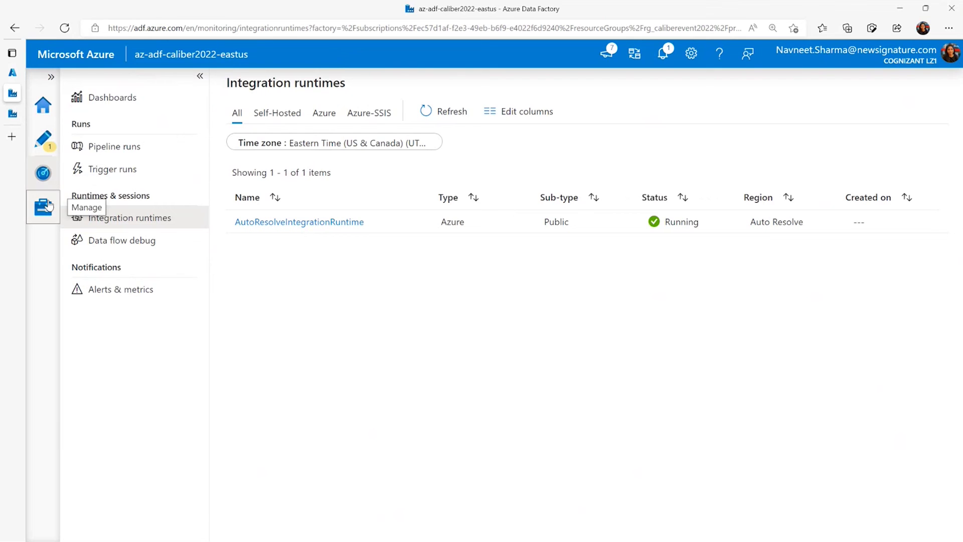
click(43, 173)
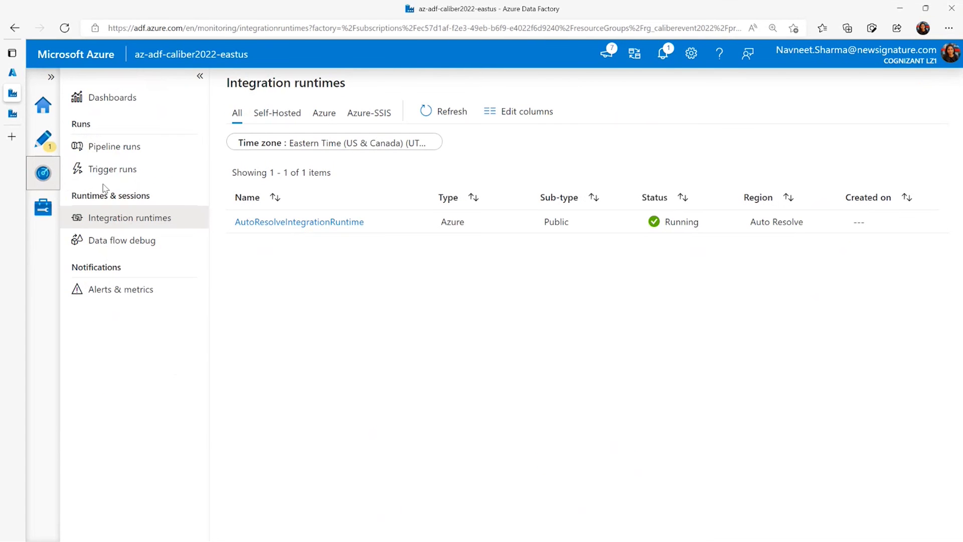
click(105, 156)
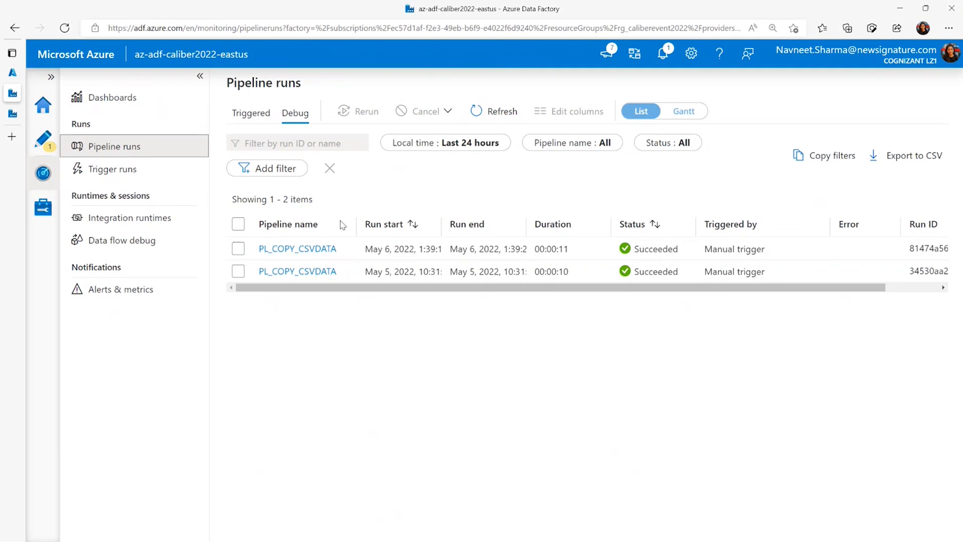
Step: Open the most recent PL_COPY_CSVDATA run and view the output details of its Copy data1 activity
click(295, 250)
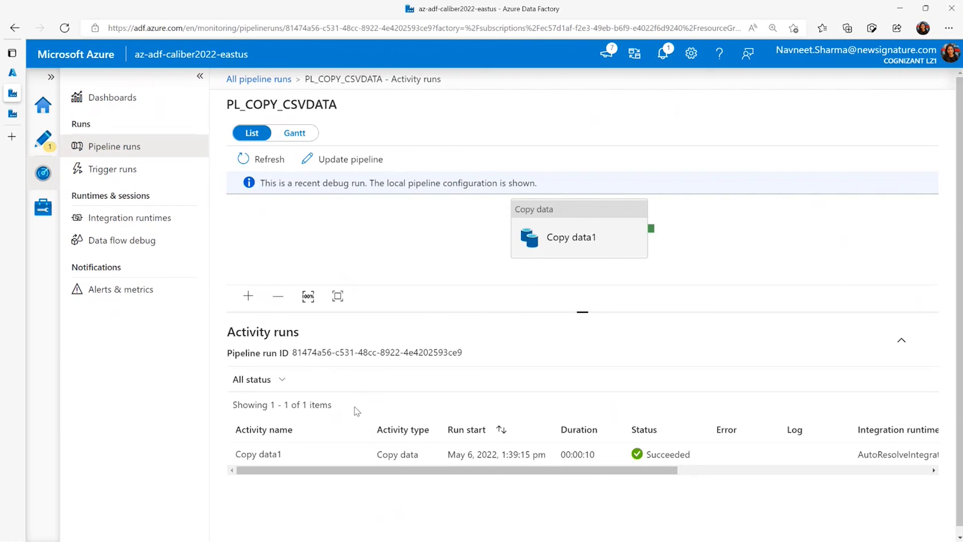
scroll(357, 414, down, 1)
drag(409, 466, 361, 470)
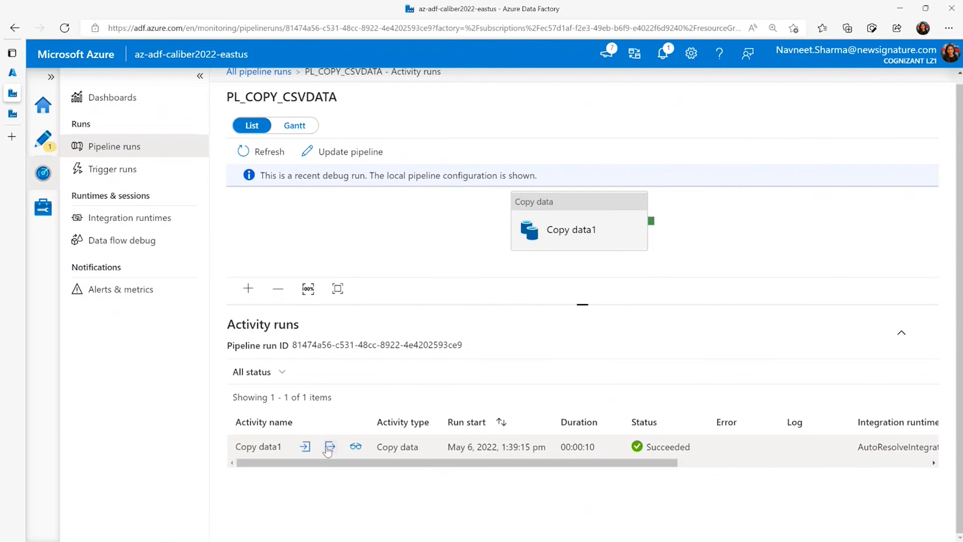
click(330, 446)
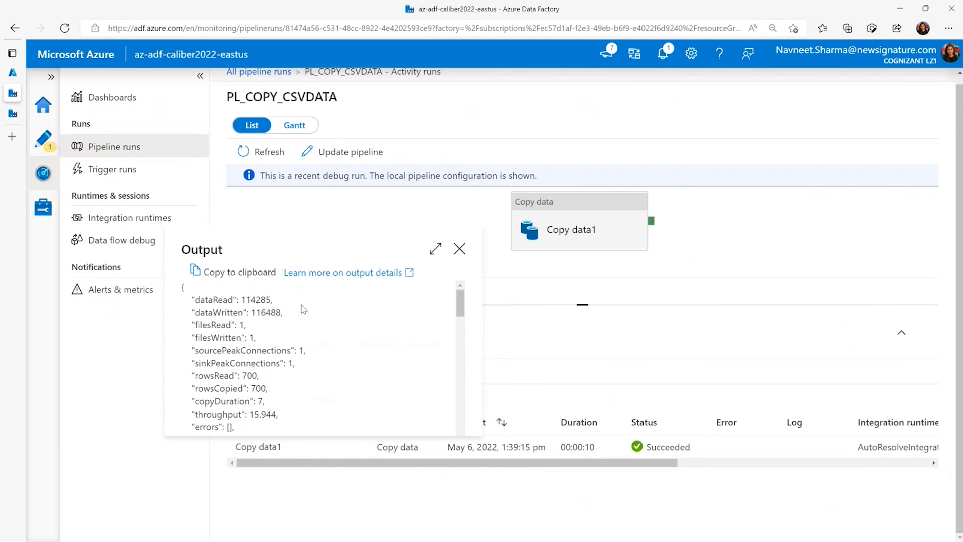
Step: Read through the Copy data1 output, including rowsCopied and the execution details, and close it
scroll(335, 357, down, 2)
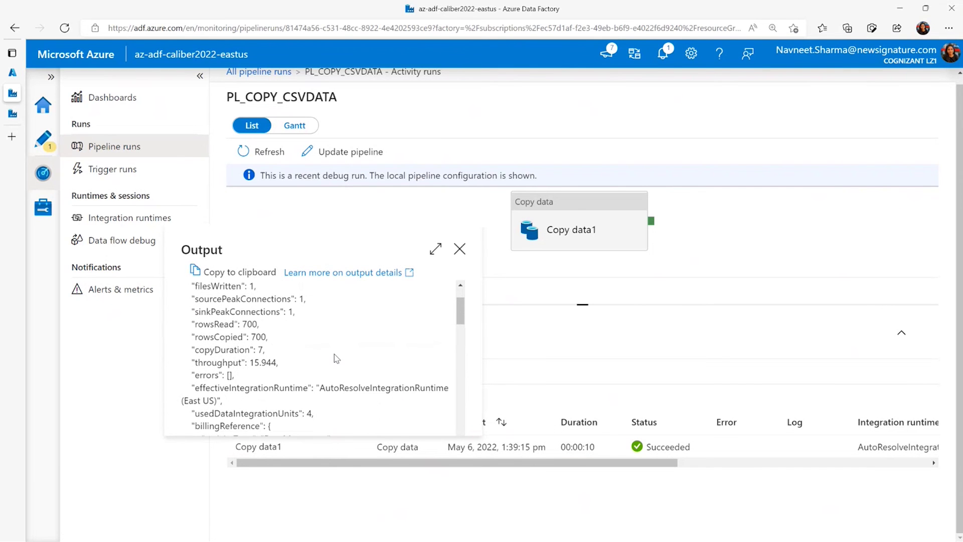
scroll(345, 354, down, 2)
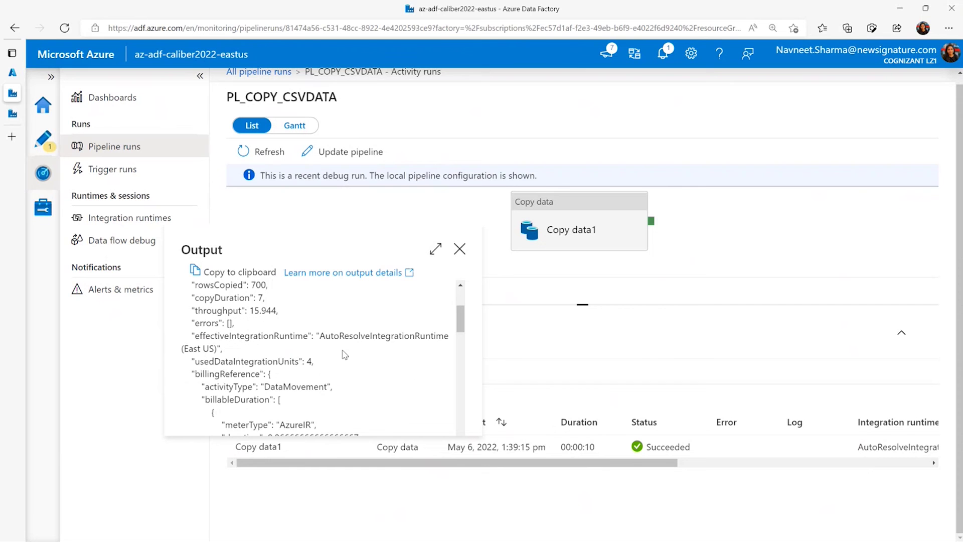
scroll(345, 355, down, 6)
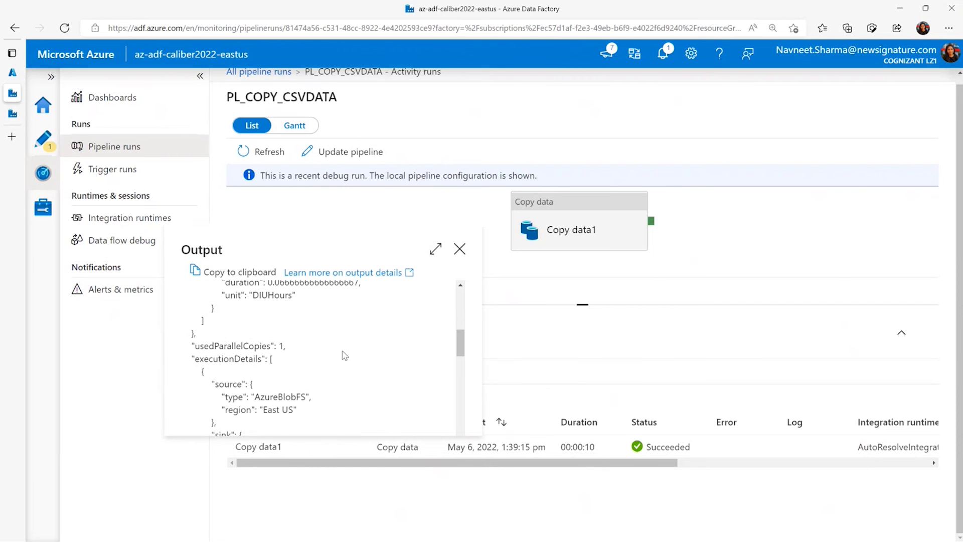
scroll(345, 355, up, 10)
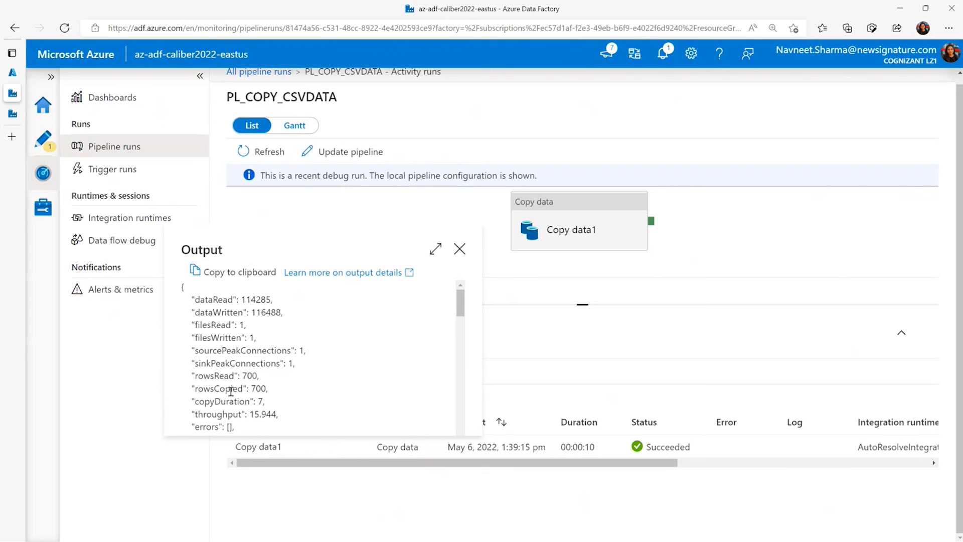
drag(231, 391, 275, 392)
scroll(306, 389, down, 1)
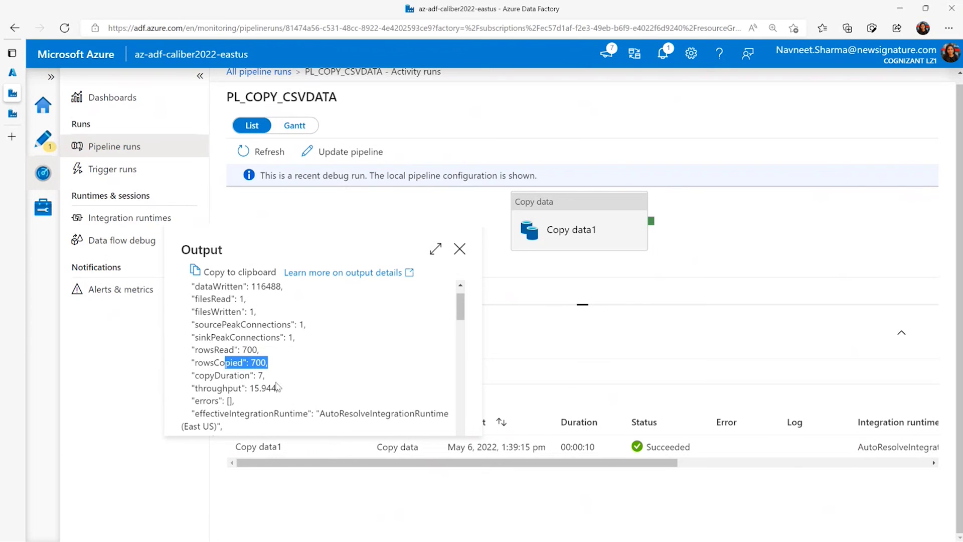
scroll(278, 387, down, 6)
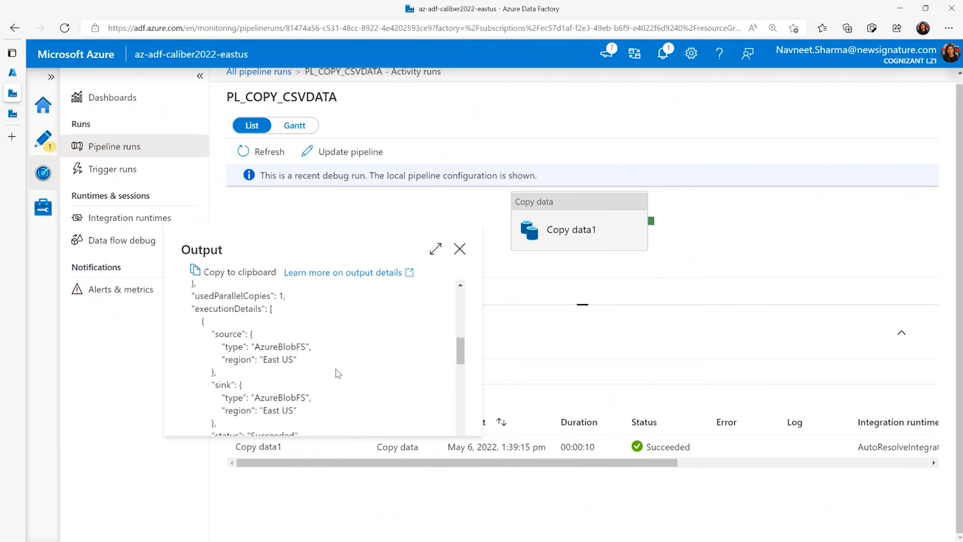
click(460, 249)
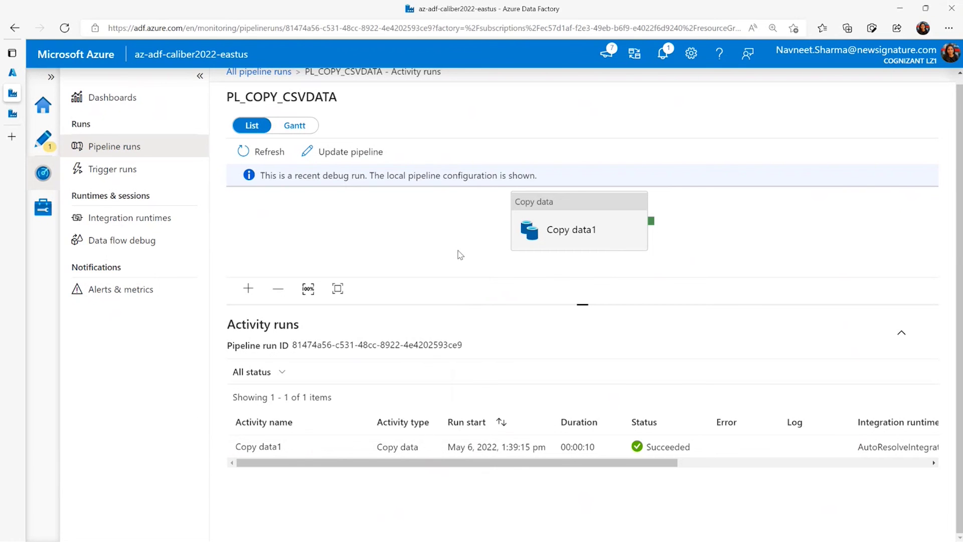
Step: Open the copy performance details of the Copy data1 run, check the rows read and data read, and close them
click(358, 447)
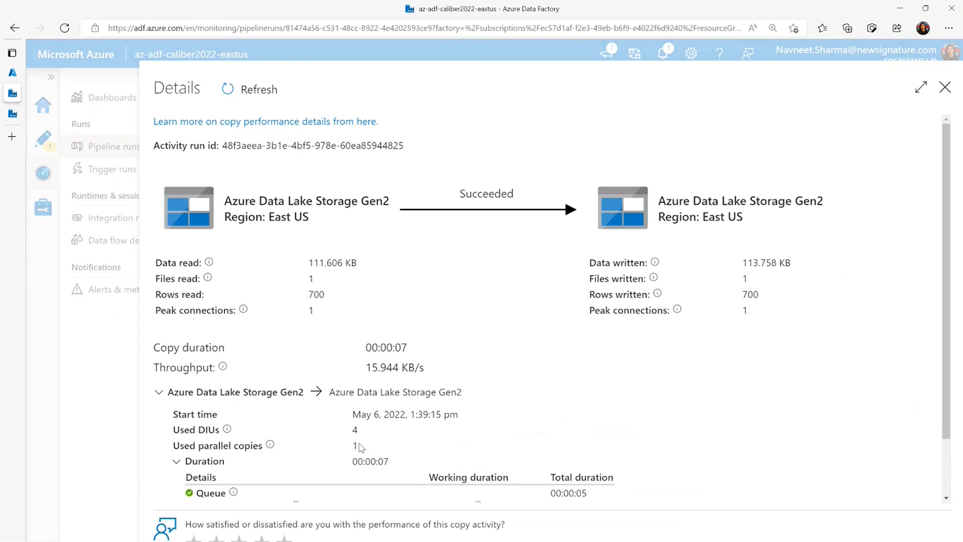
scroll(448, 269, down, 2)
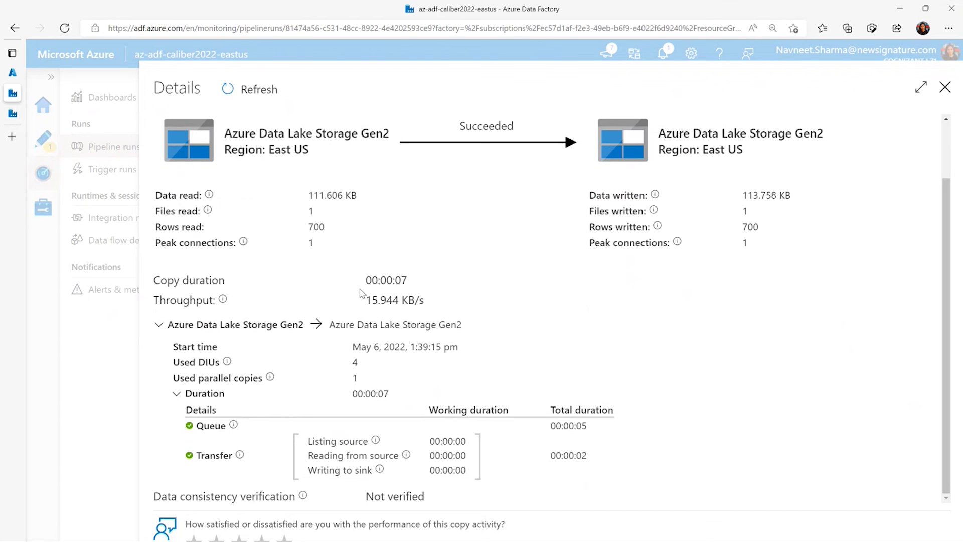
double_click(317, 227)
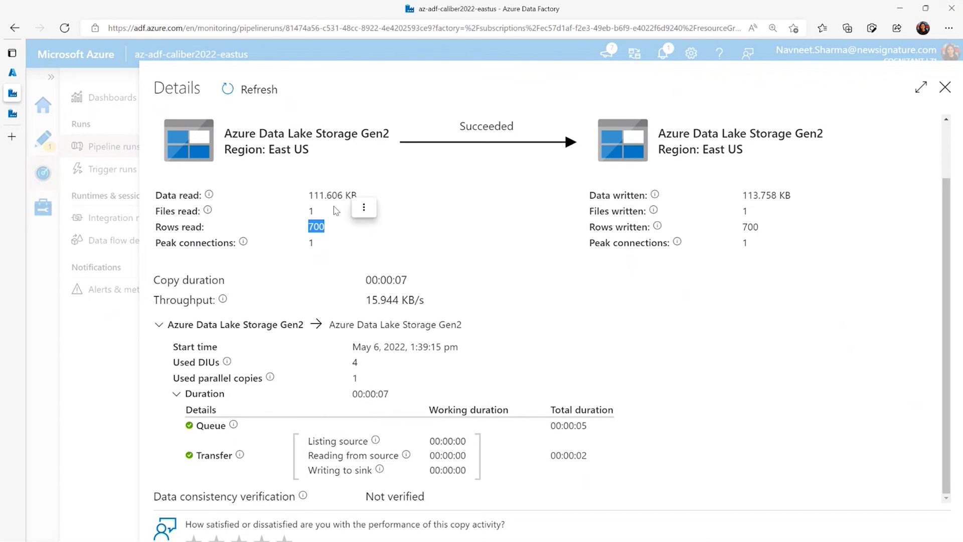
click(312, 195)
drag(312, 195, 370, 199)
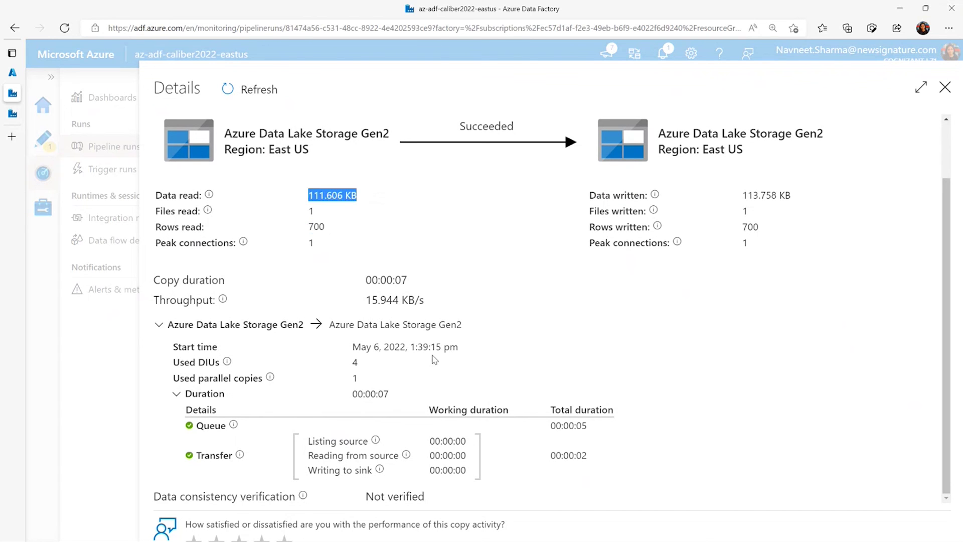
click(946, 88)
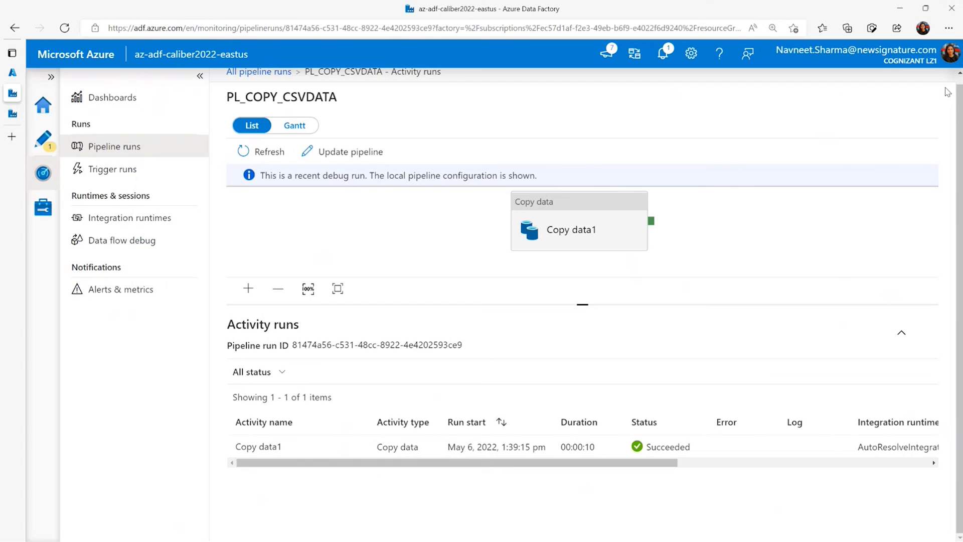
Step: Open the PL_COPY_DATA_WITH_TRIGGER pipeline for authoring and view the parameters of an immediate trigger run without starting it
click(43, 138)
click(155, 274)
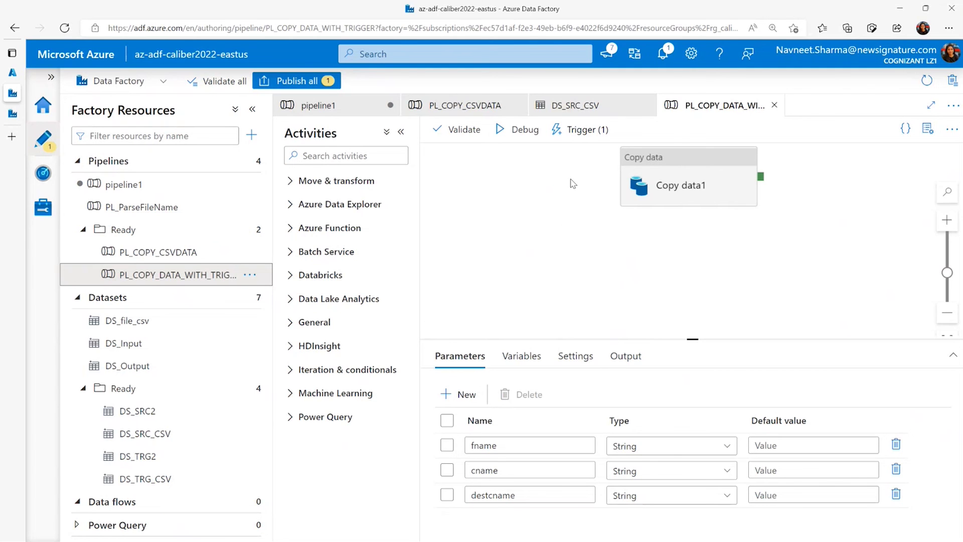
click(581, 131)
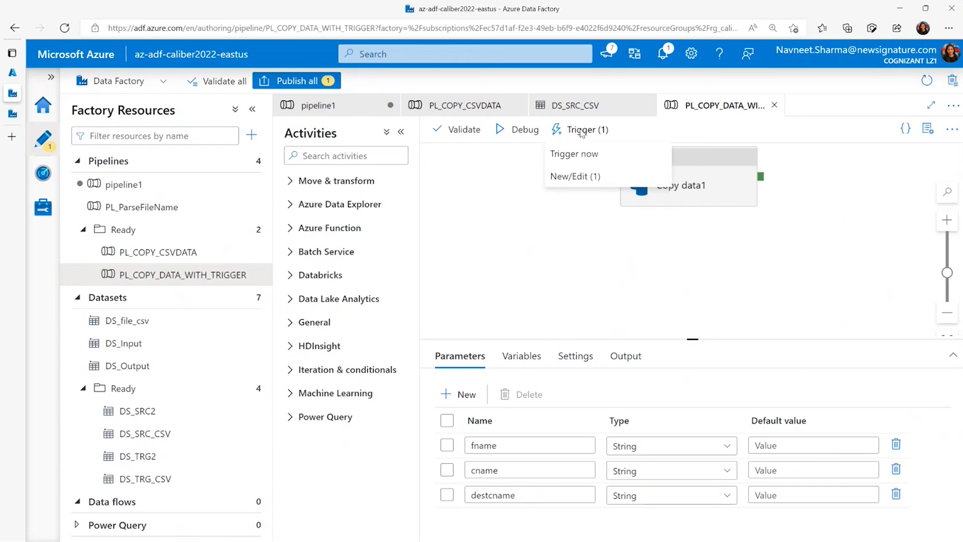
click(580, 177)
click(563, 523)
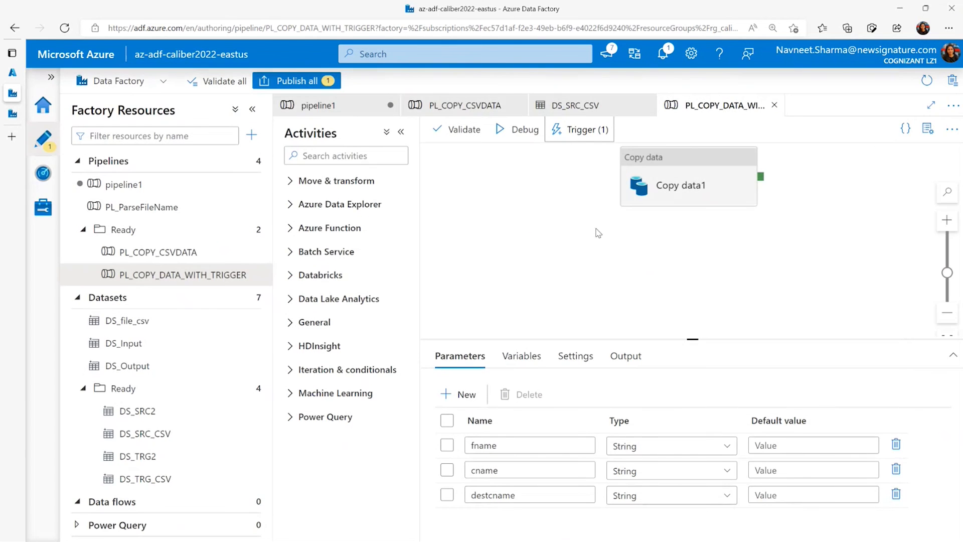
click(577, 130)
click(583, 153)
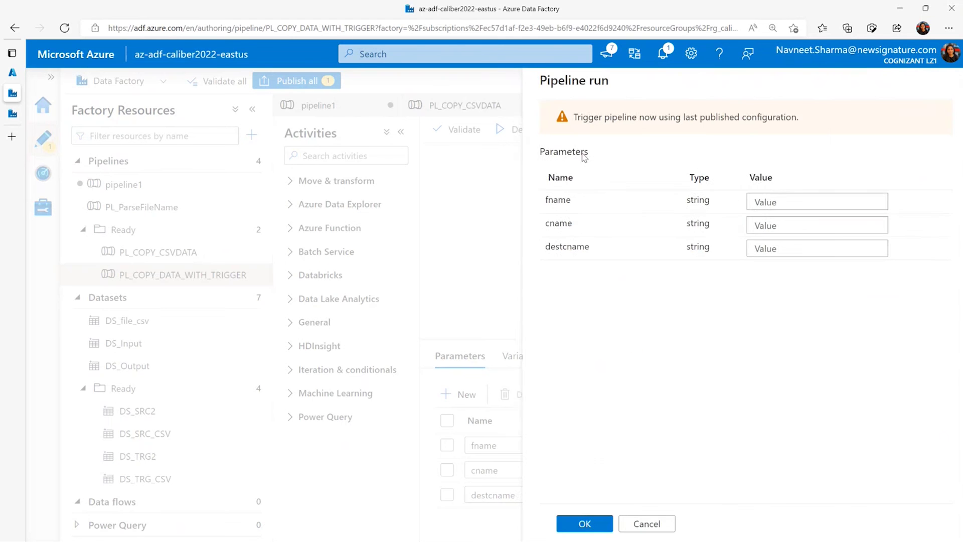
click(640, 523)
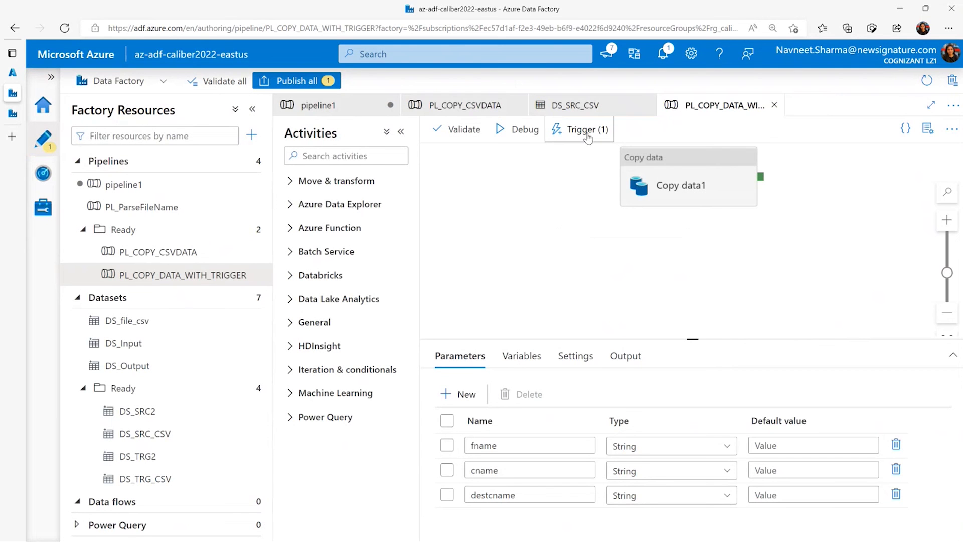
Step: From the pipeline's trigger list, view the types available for a new trigger and cancel without creating one
click(585, 131)
click(585, 177)
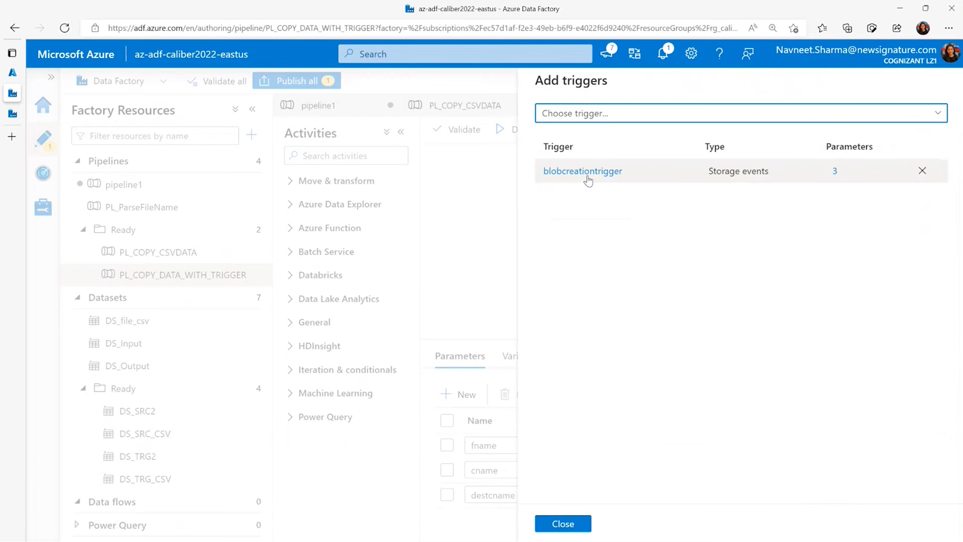
click(608, 115)
click(577, 160)
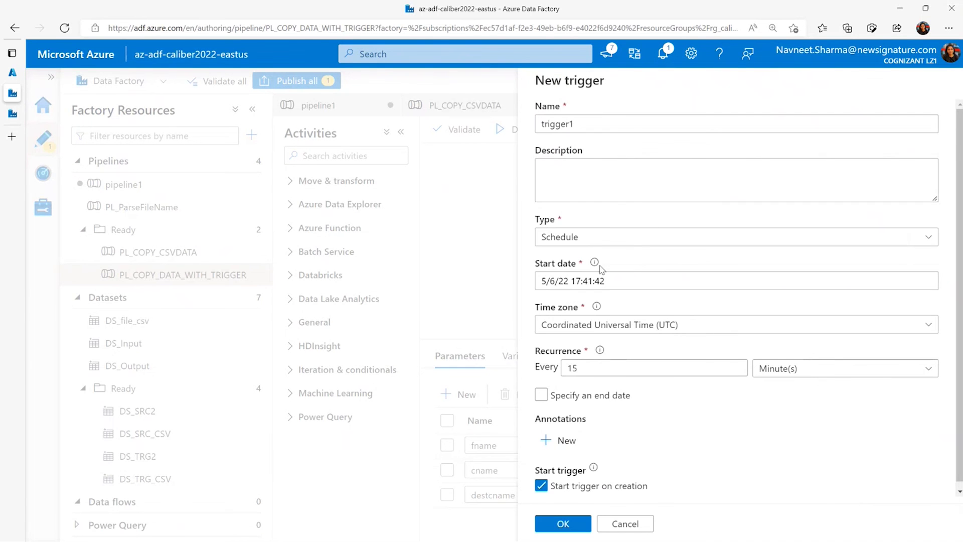
click(617, 237)
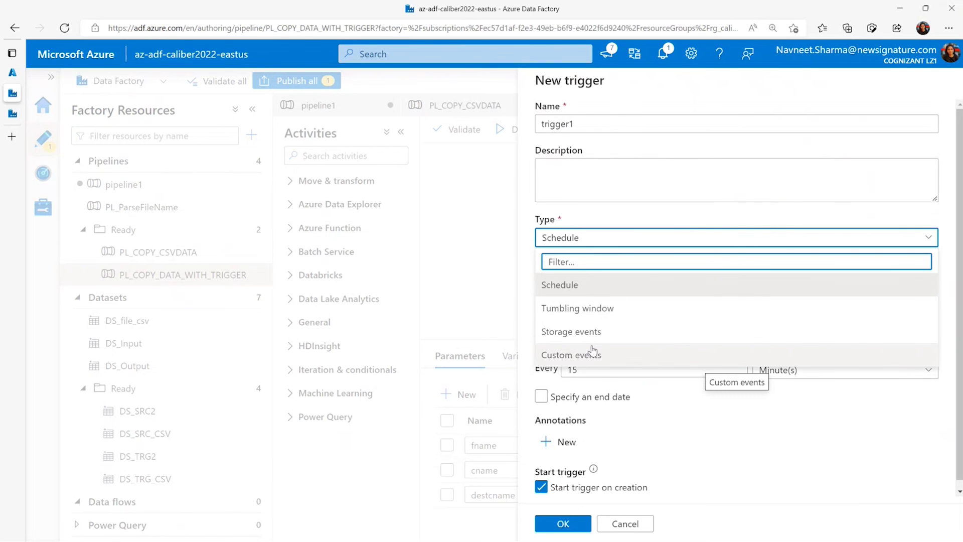
click(630, 523)
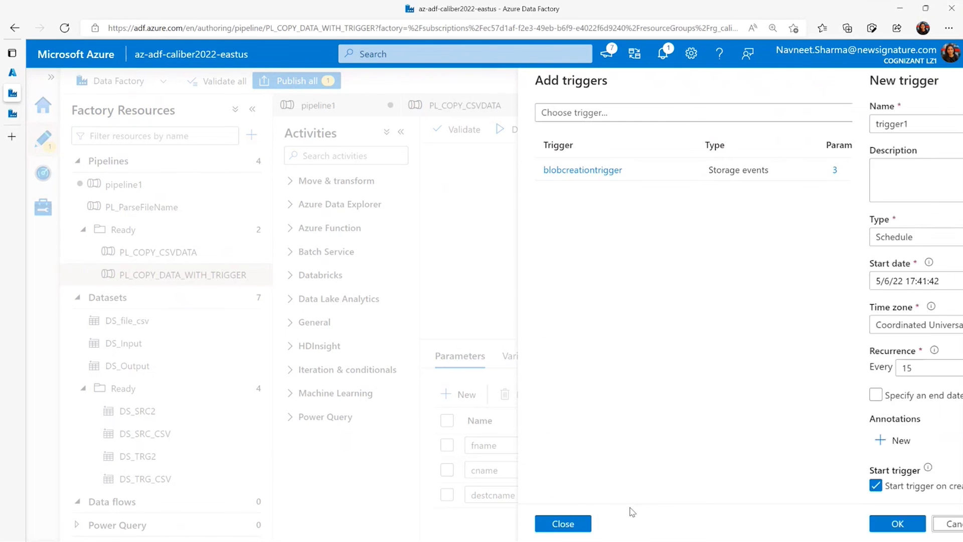
Step: Review the storage account, container, blob path, event and status settings of blobcreationtrigger, and leave the triggers without changing anything
click(572, 172)
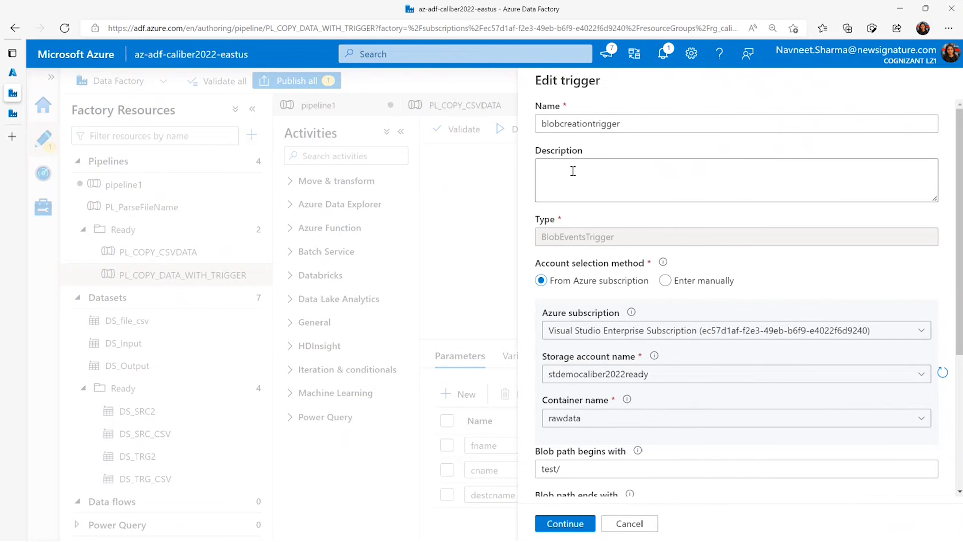
scroll(716, 316, down, 3)
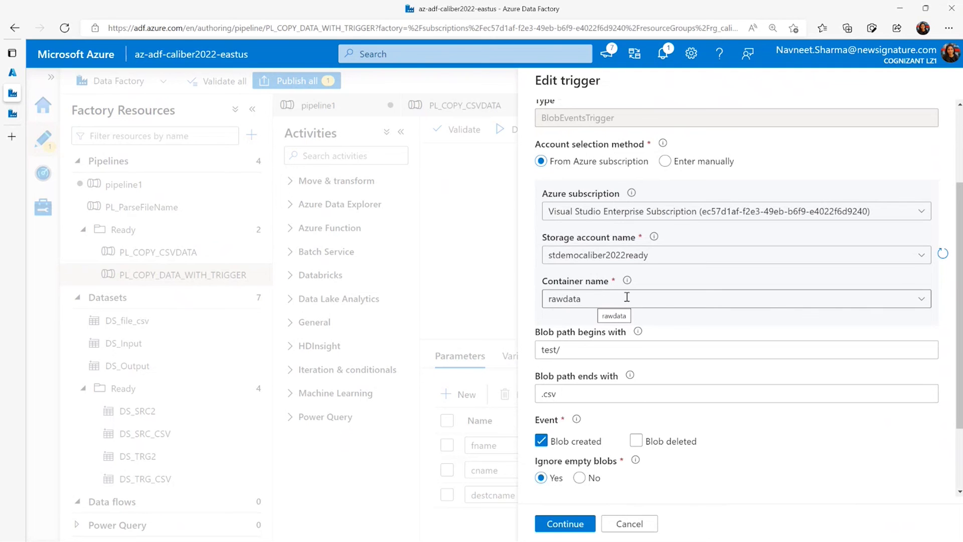
scroll(628, 297, down, 1)
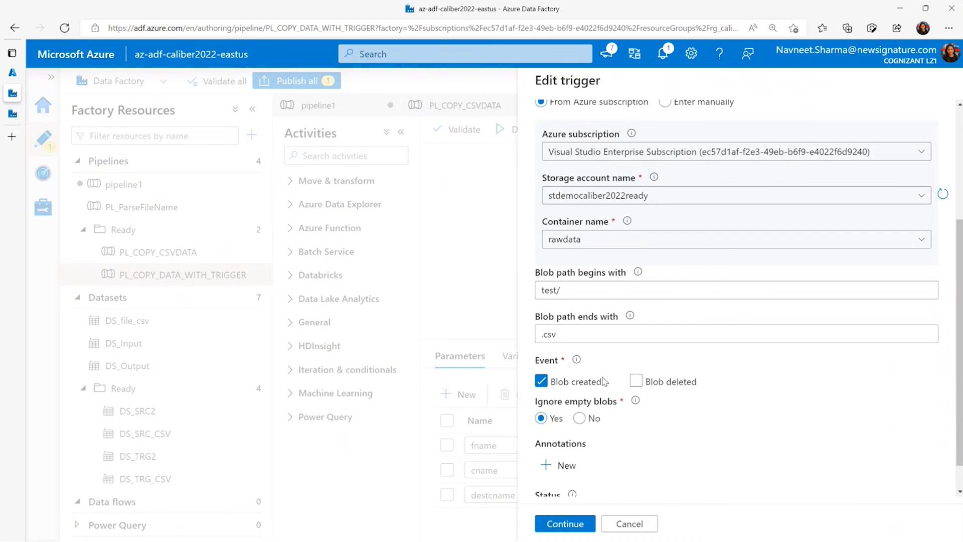
scroll(633, 344, up, 2)
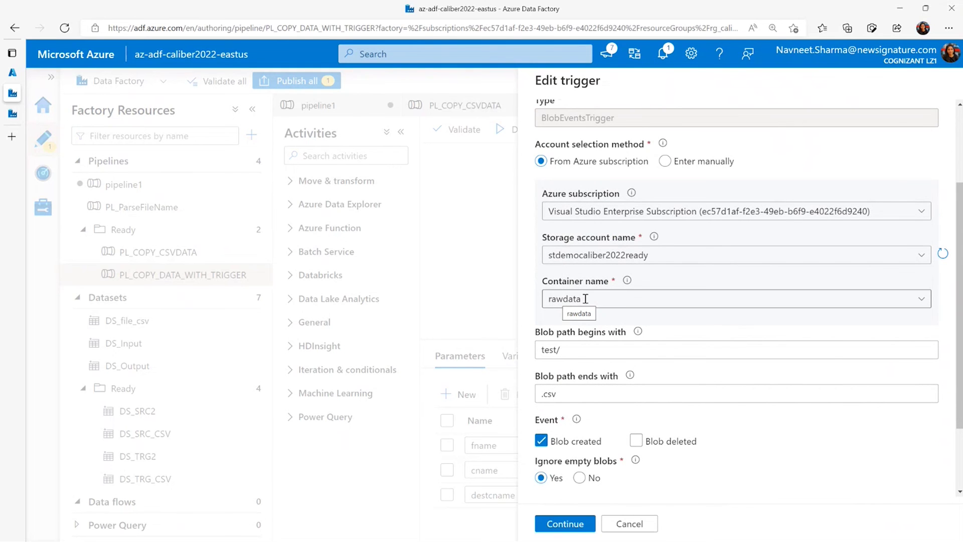
scroll(586, 299, down, 3)
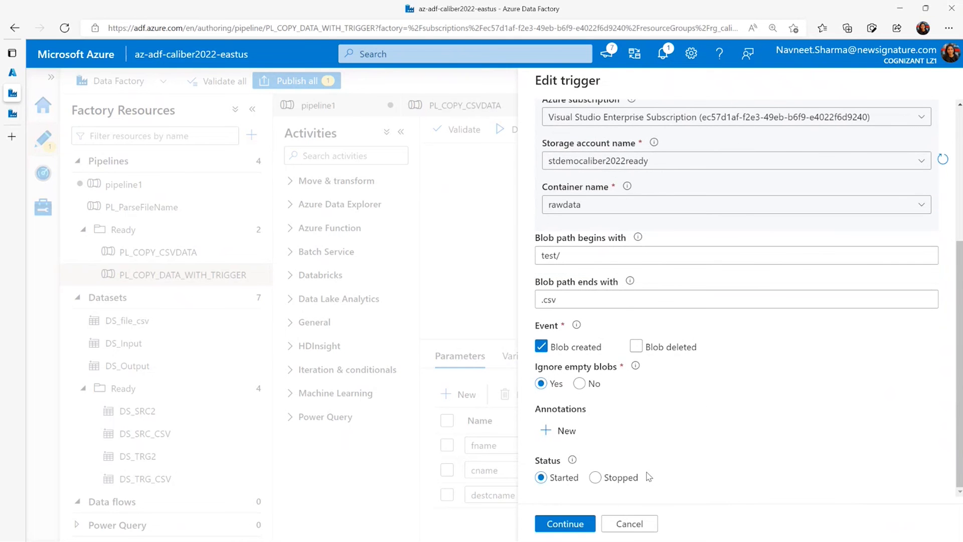
click(628, 525)
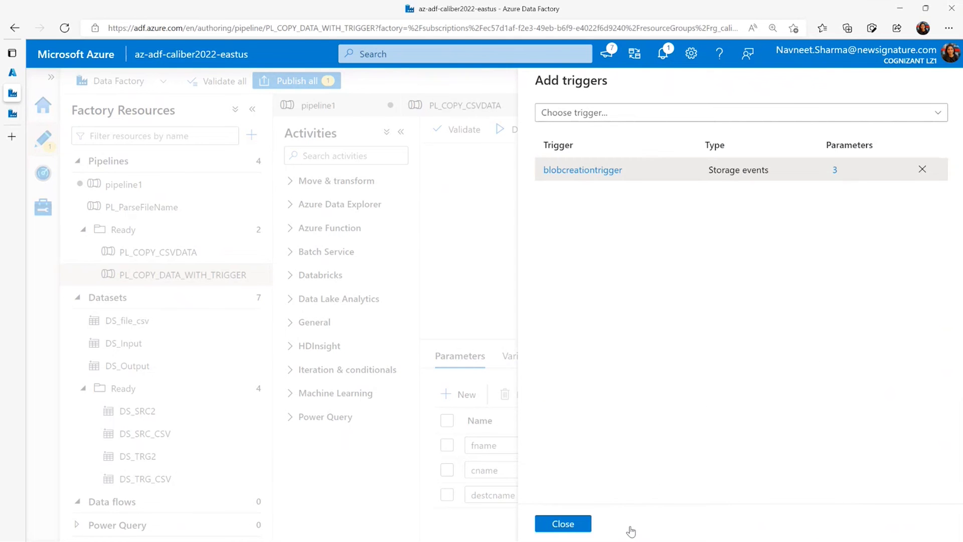
click(572, 525)
Step: Show the parameters of PL_COPY_DATA_WITH_TRIGGER and highlight the fname parameter
click(672, 157)
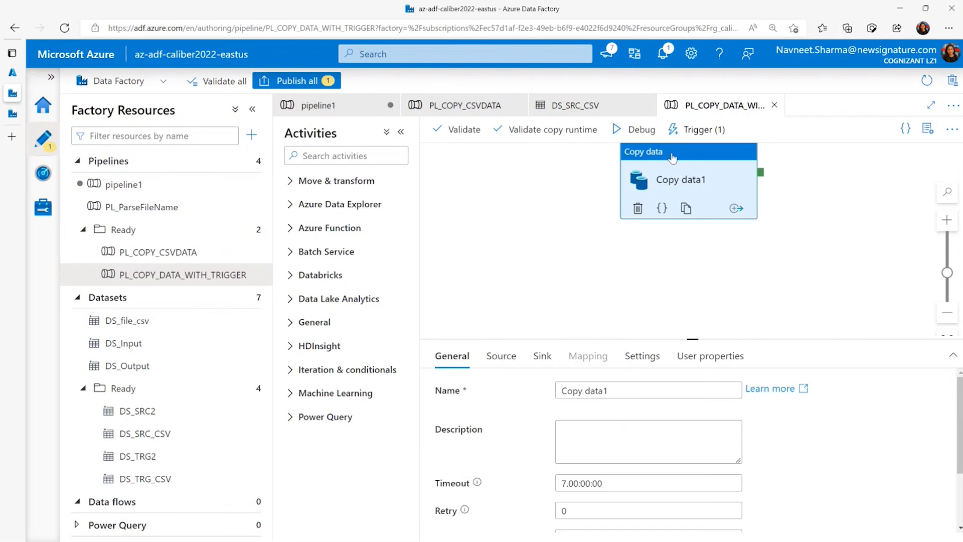
click(592, 300)
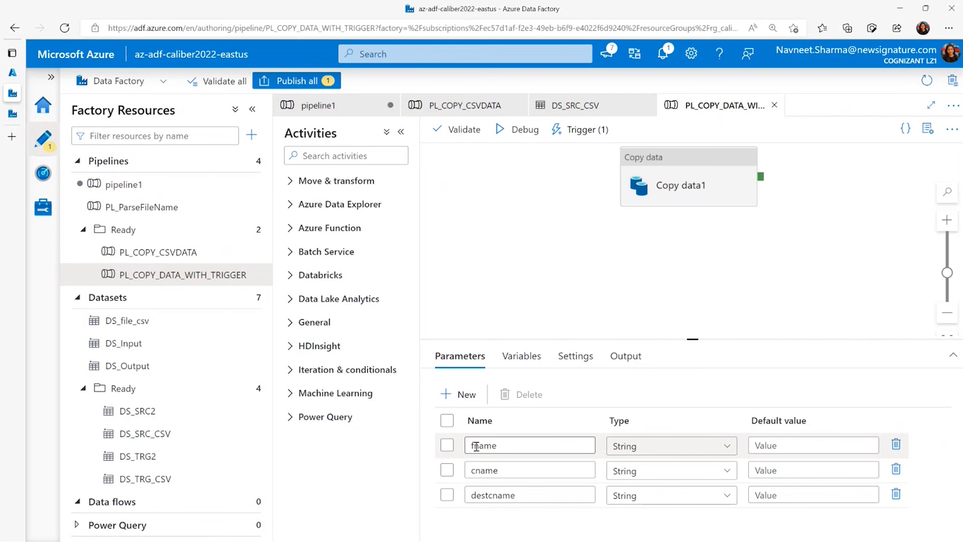
drag(473, 446, 500, 445)
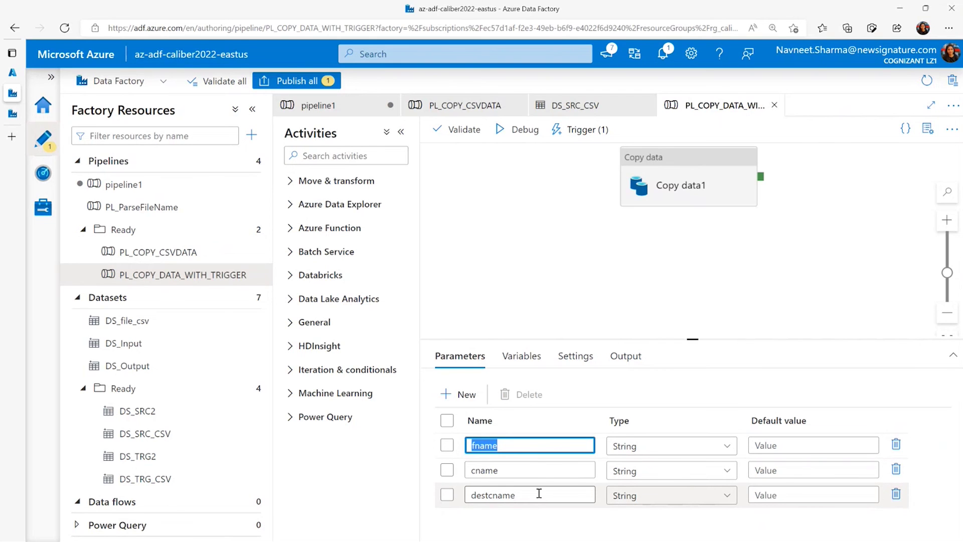
Step: Examine the dataset properties in the source and sink settings of Copy data1, highlighting containername and destcname
click(664, 164)
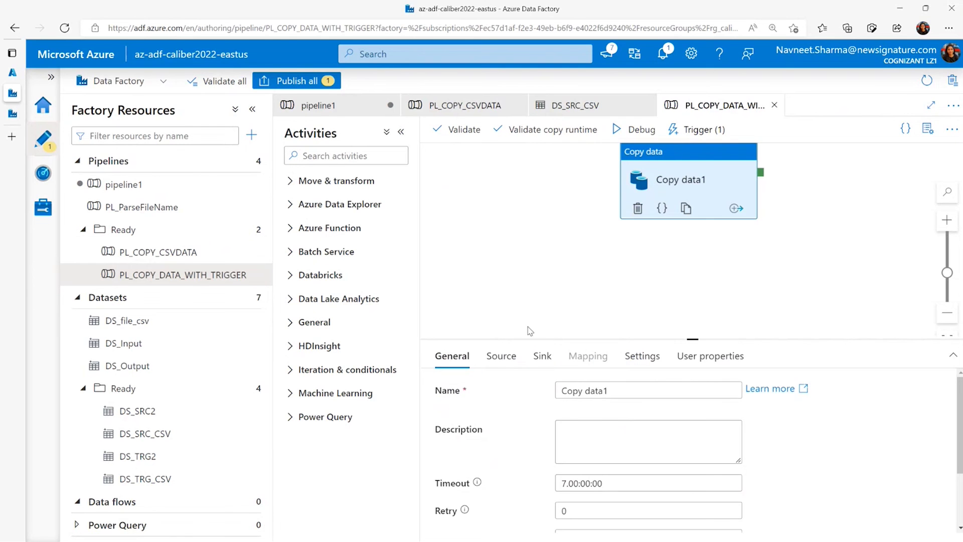
click(509, 357)
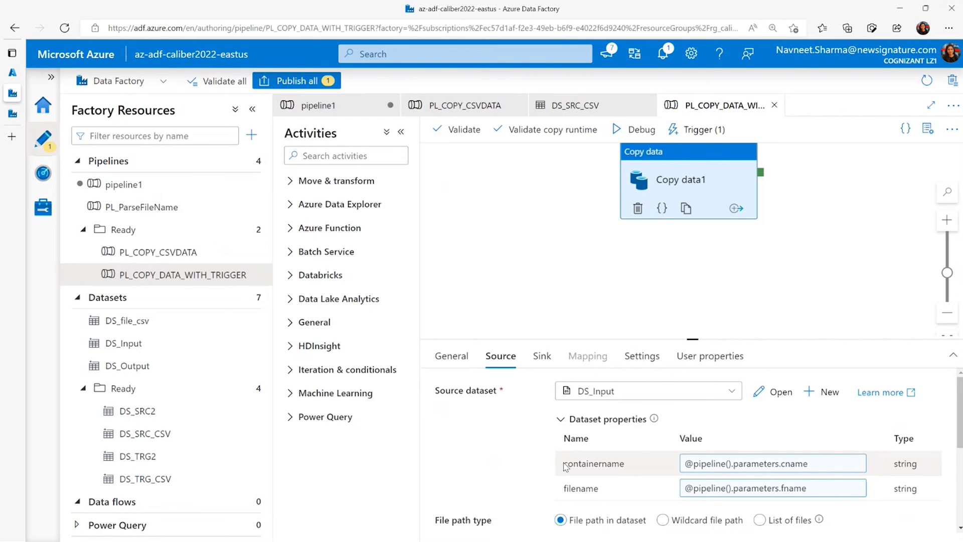
drag(564, 465, 620, 462)
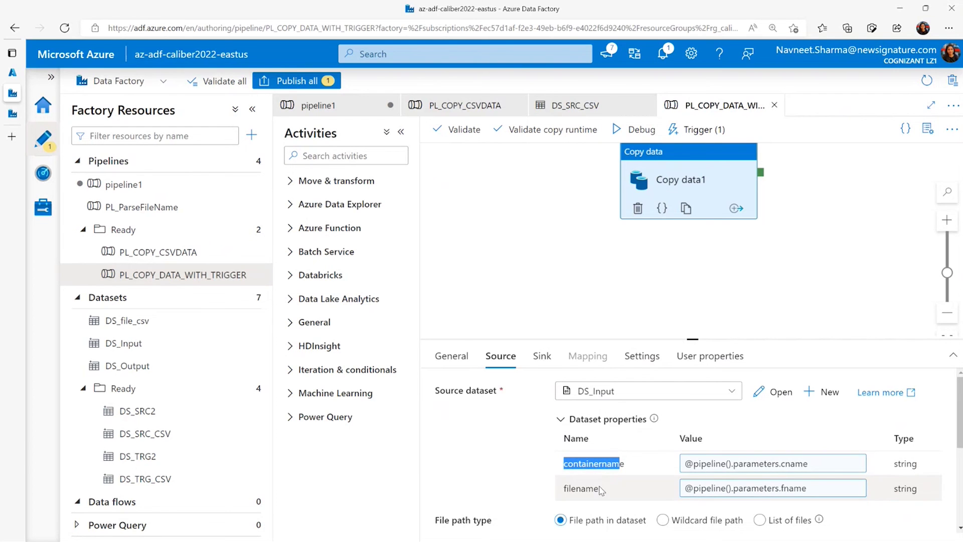
scroll(638, 488, down, 1)
scroll(639, 488, up, 1)
click(542, 357)
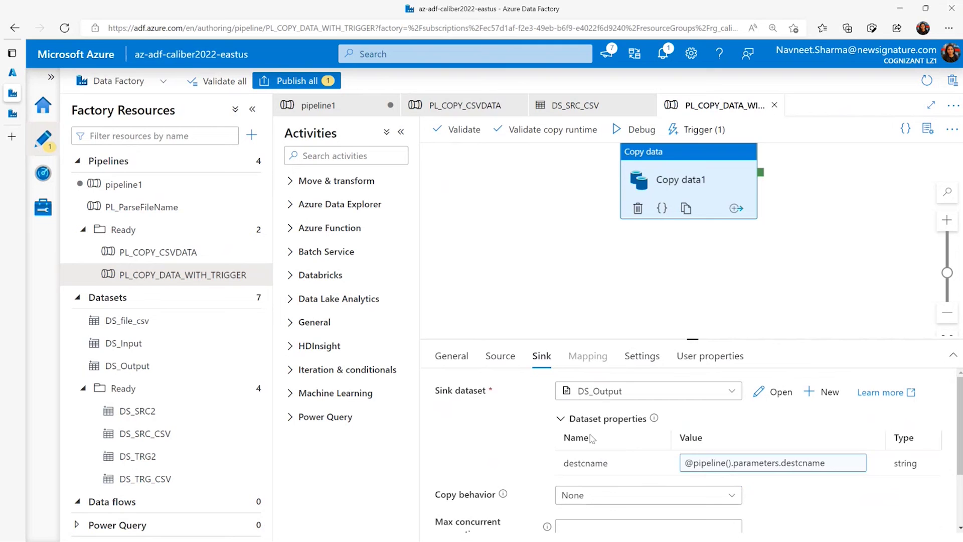
drag(562, 466, 612, 464)
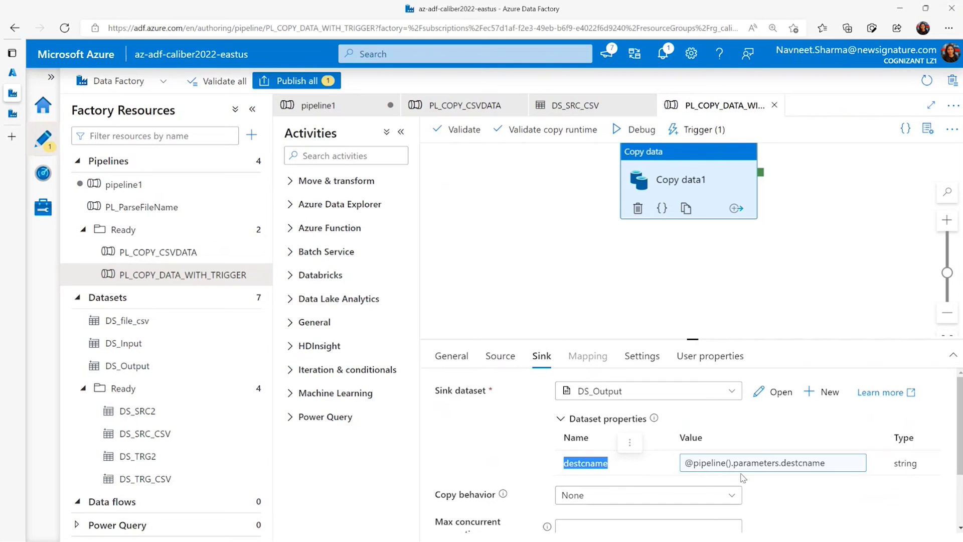
Step: Open the sink dataset DS_Output from Copy data1 to view its connection settings, and close it without changes
click(775, 400)
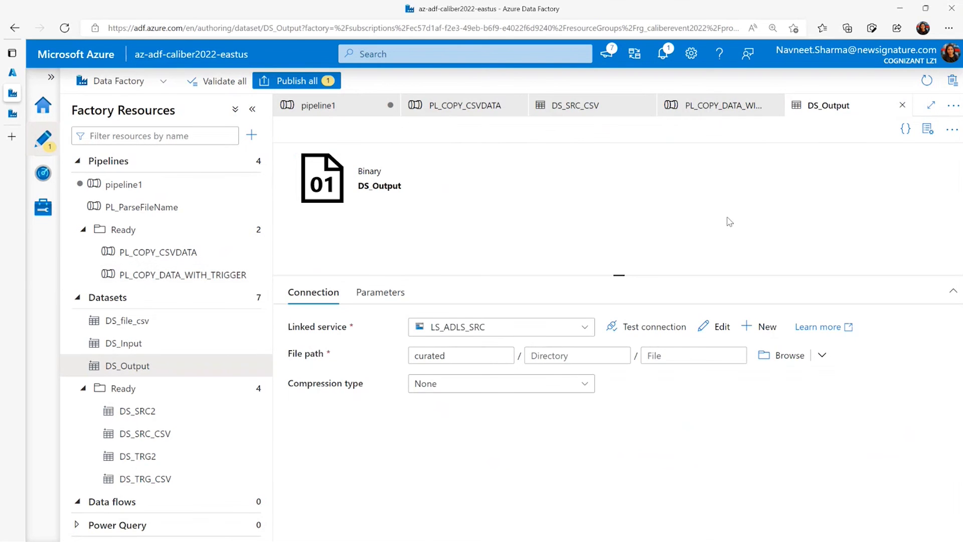
click(904, 106)
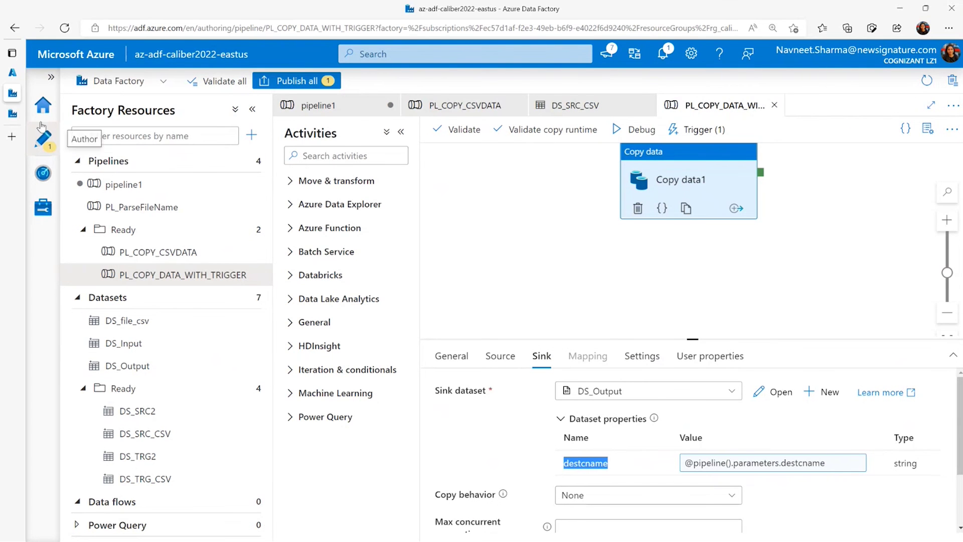
Step: In the Azure portal, delete Financial Sample_output.csv from the test folder of the rawdata container and return to the container's root
click(12, 72)
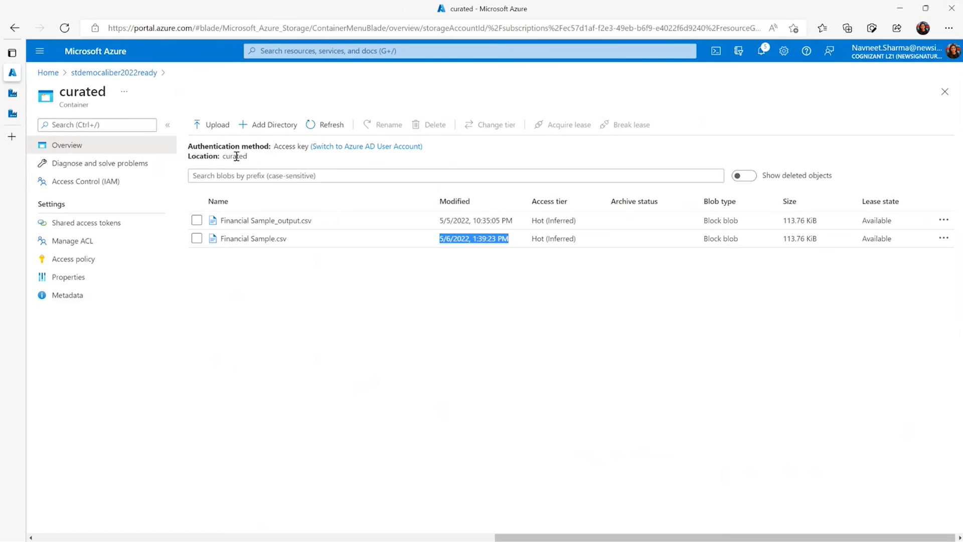
click(135, 75)
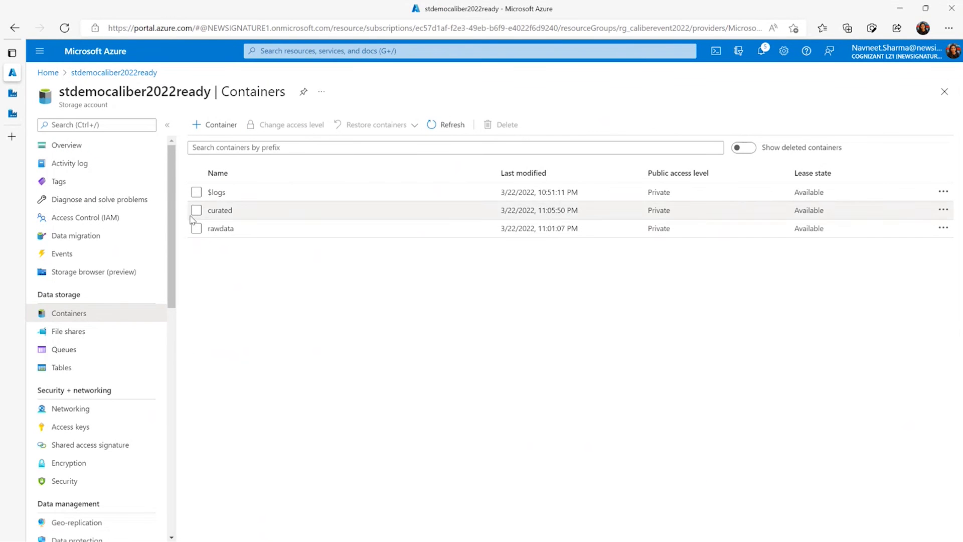
click(220, 231)
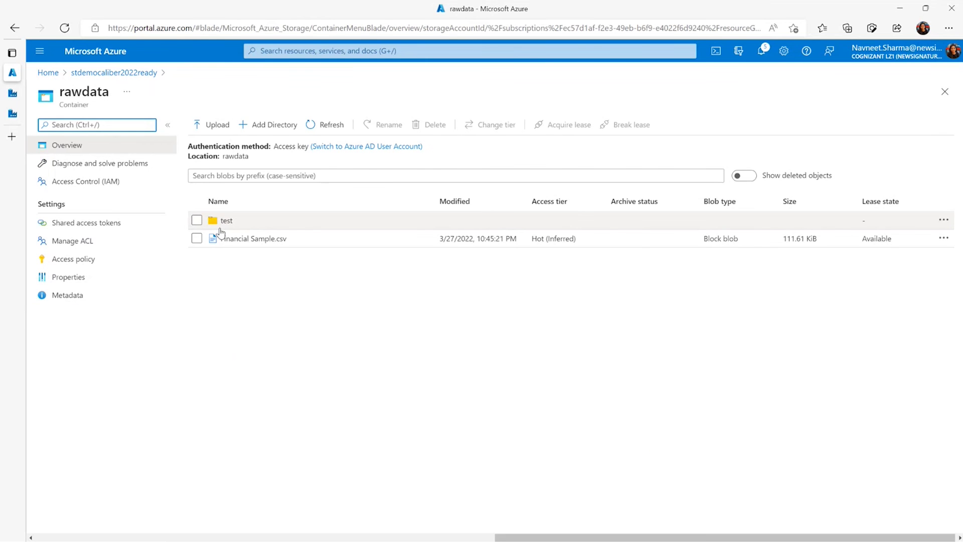
click(227, 221)
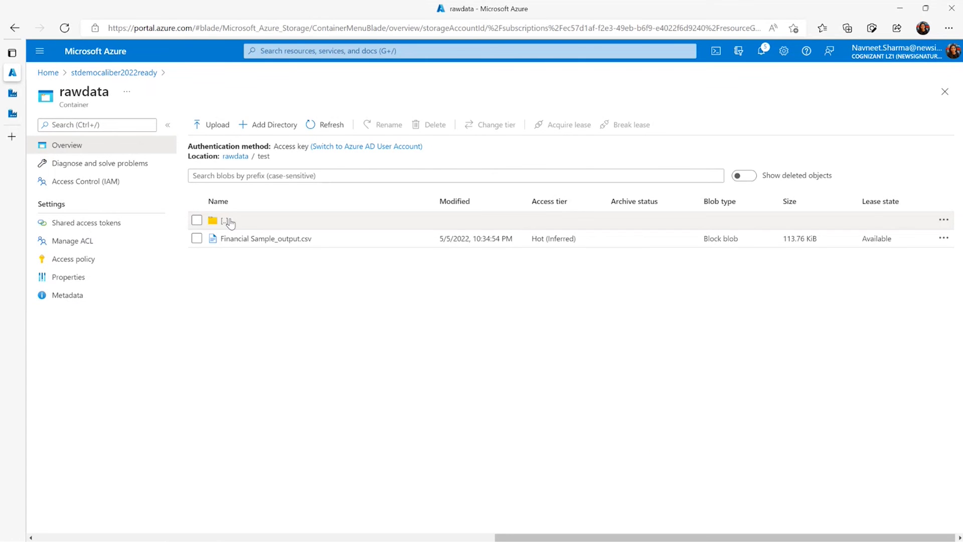
click(197, 238)
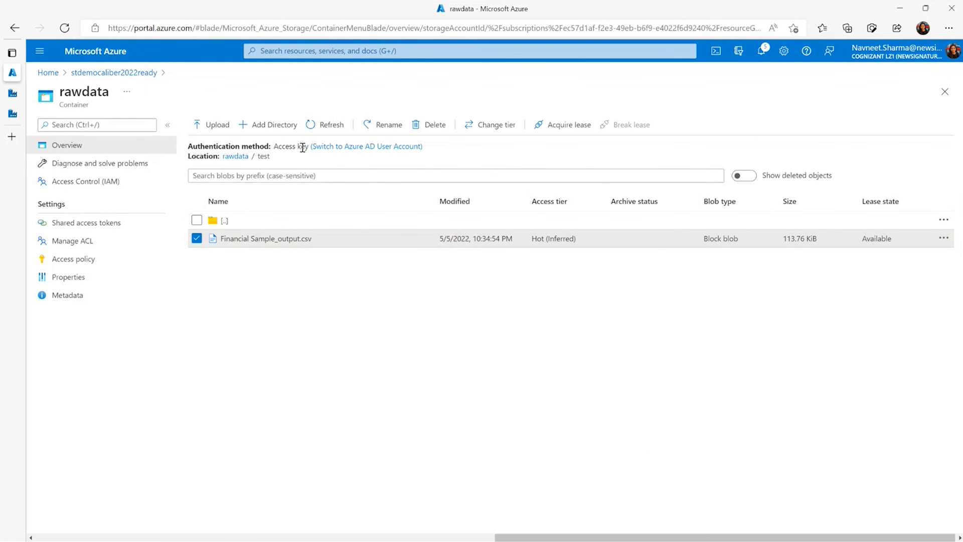
click(425, 129)
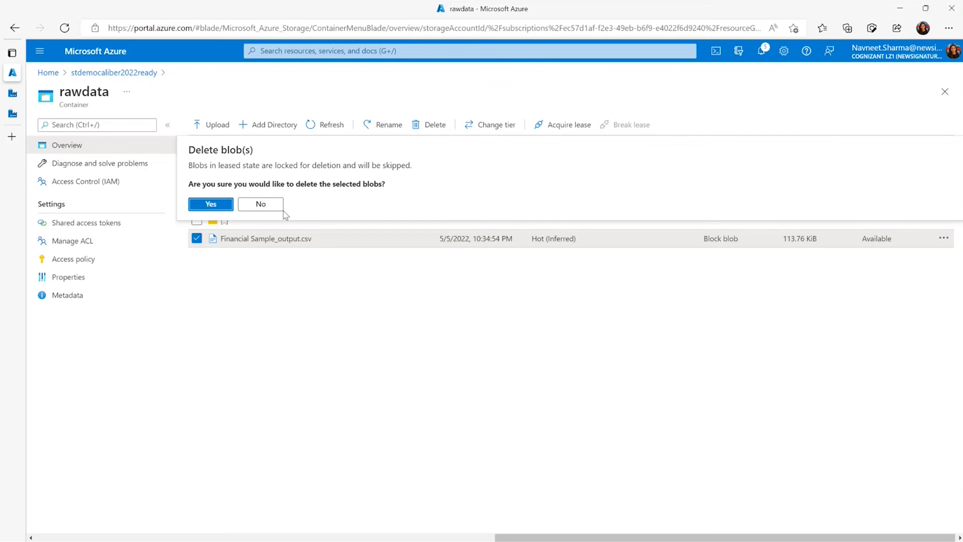
click(209, 203)
click(226, 223)
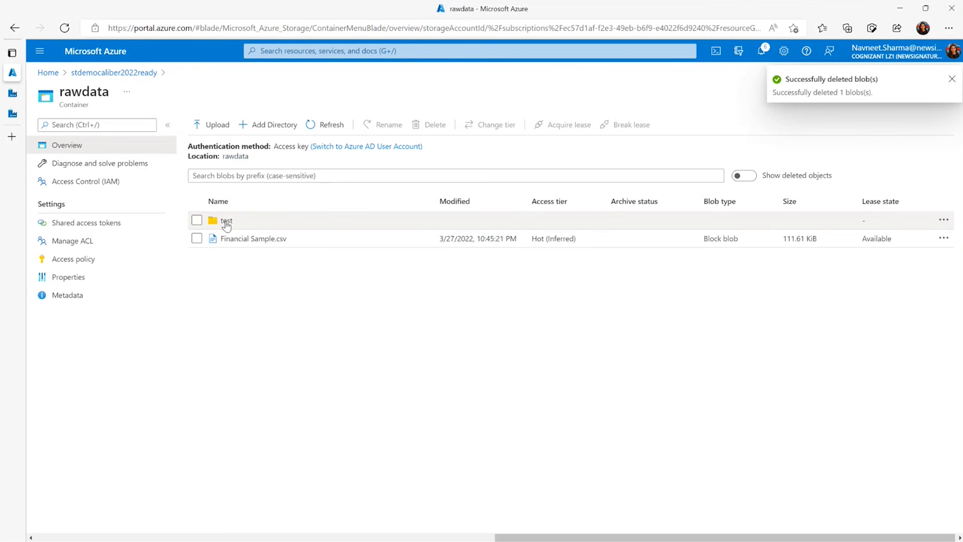
Step: Delete Financial Sample_output.csv from the curated container of stdemocaliber2022ready
click(134, 75)
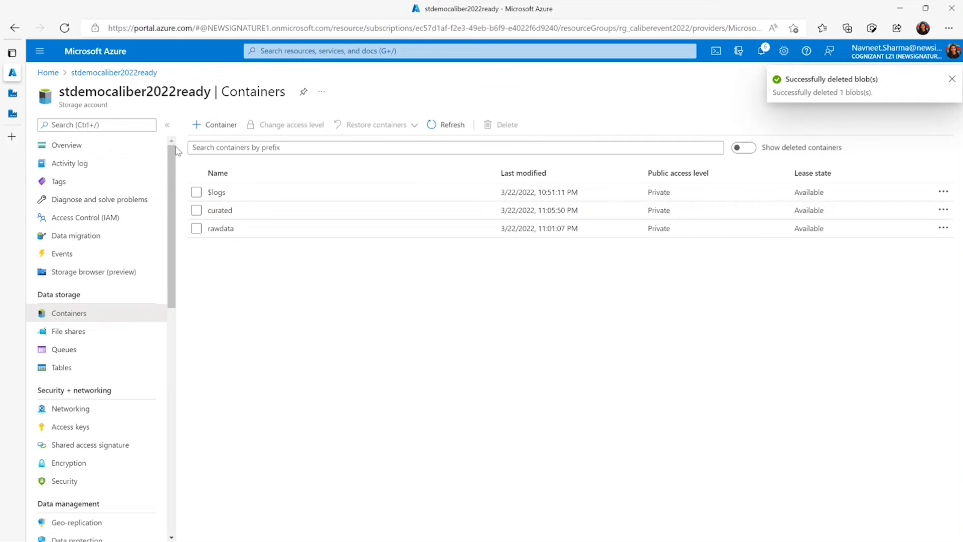
click(229, 211)
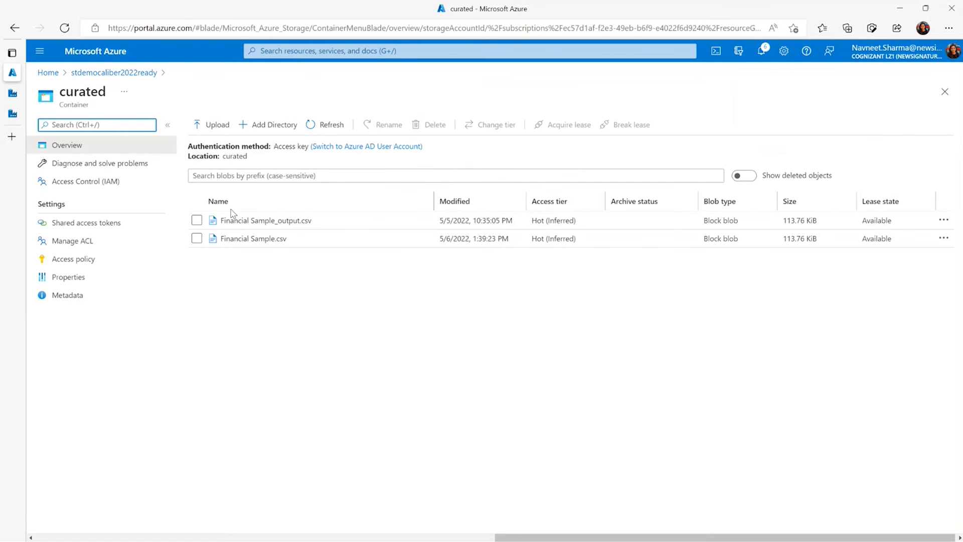
click(196, 221)
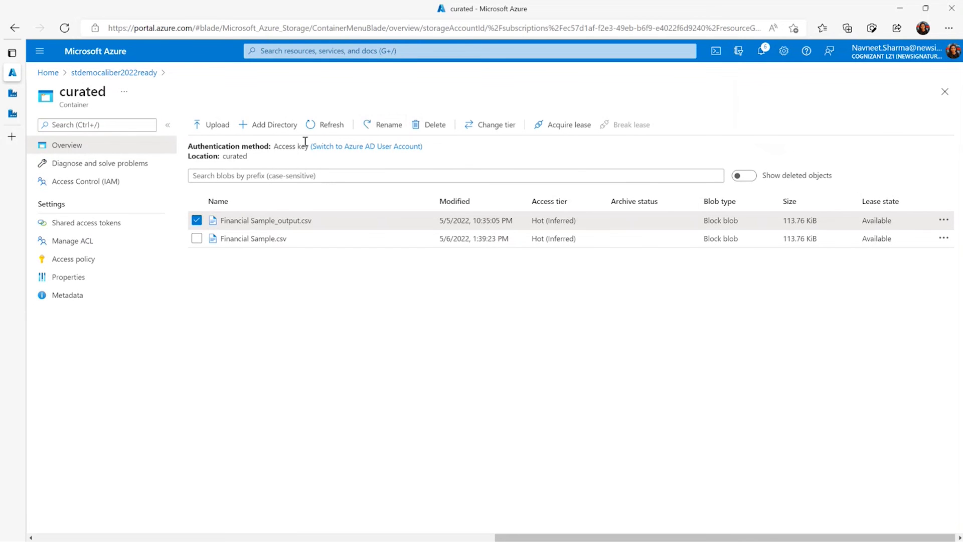
click(424, 125)
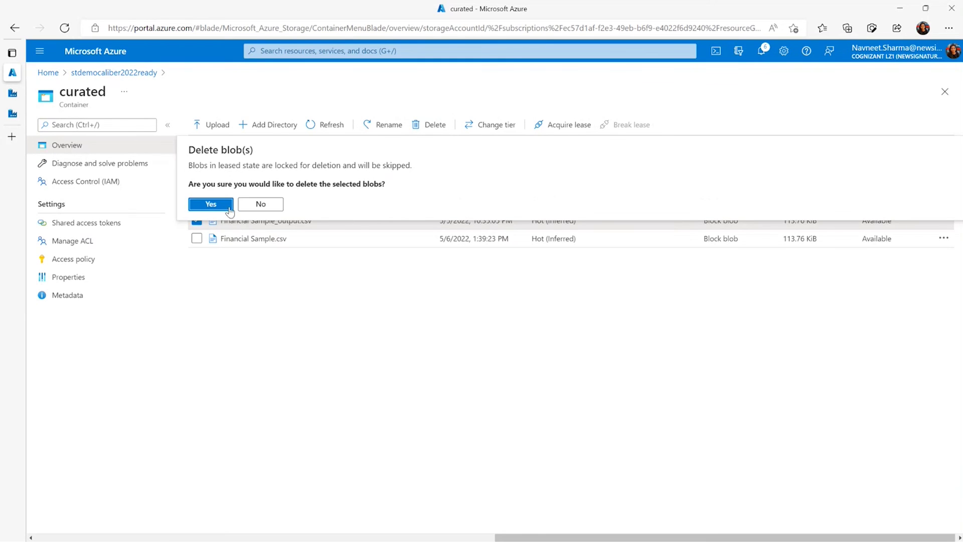
click(211, 205)
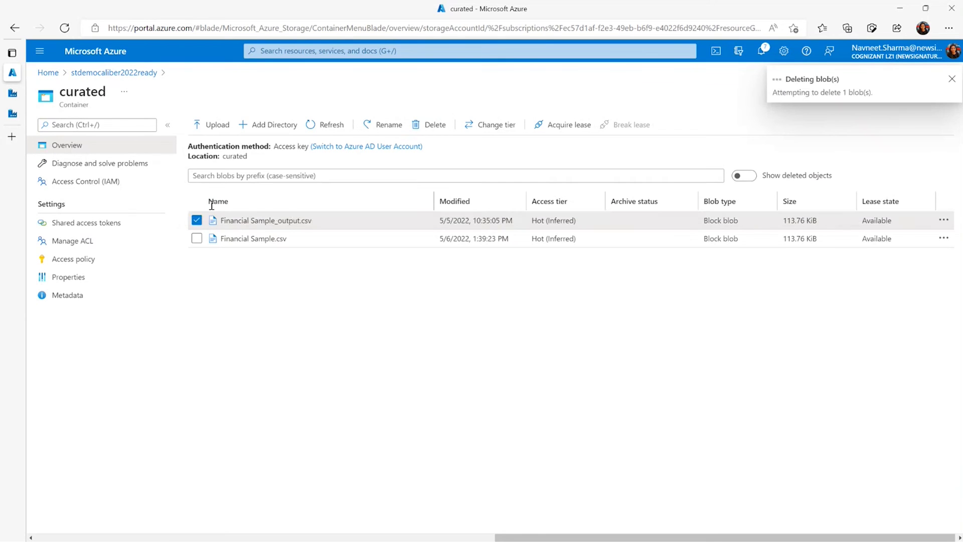
Step: Return to the rawdata container, and switch to Data Factory to check the trigger runs of blobcreationtrigger
click(91, 74)
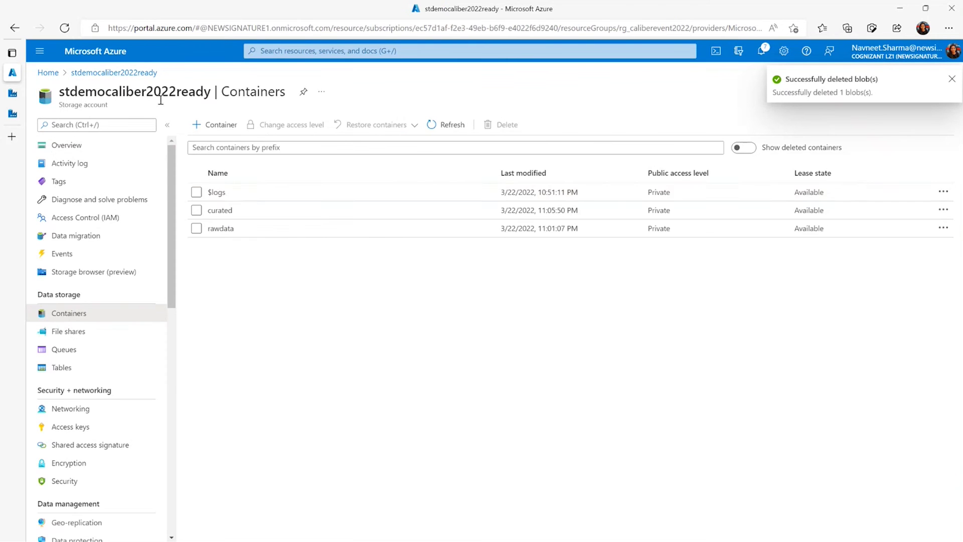
click(226, 226)
click(226, 221)
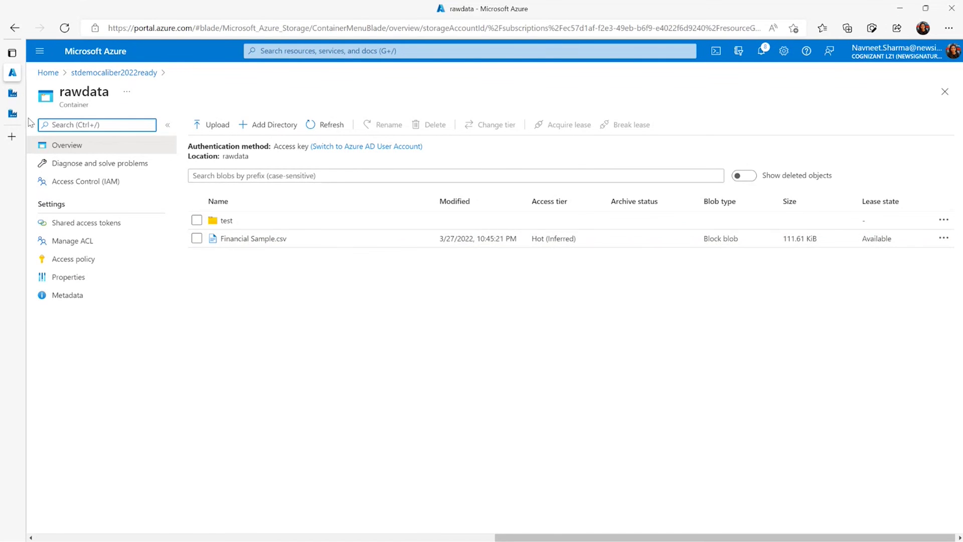
click(13, 94)
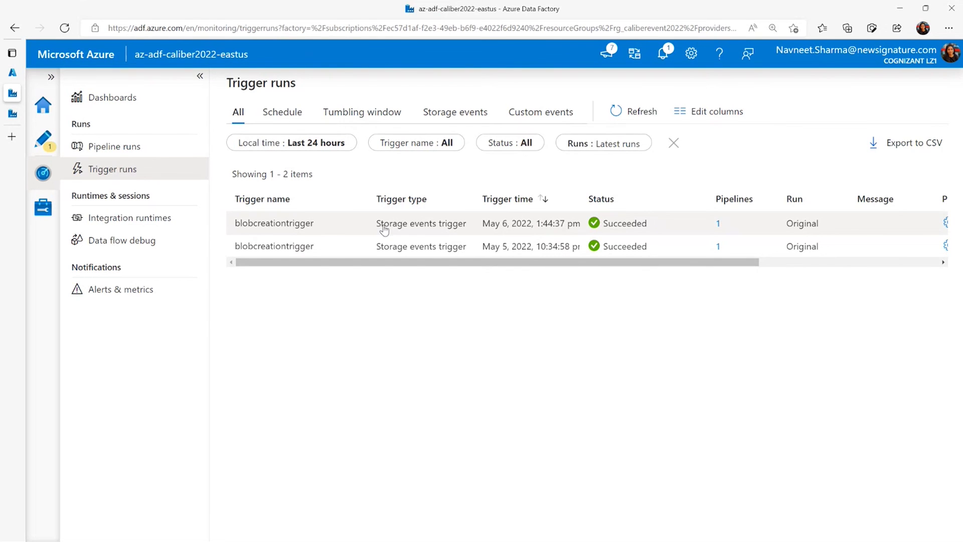
Step: In the Azure portal, check rawdata's test folder and the curated container for Financial Sample_output.csv, highlighting its modified time in curated
click(12, 73)
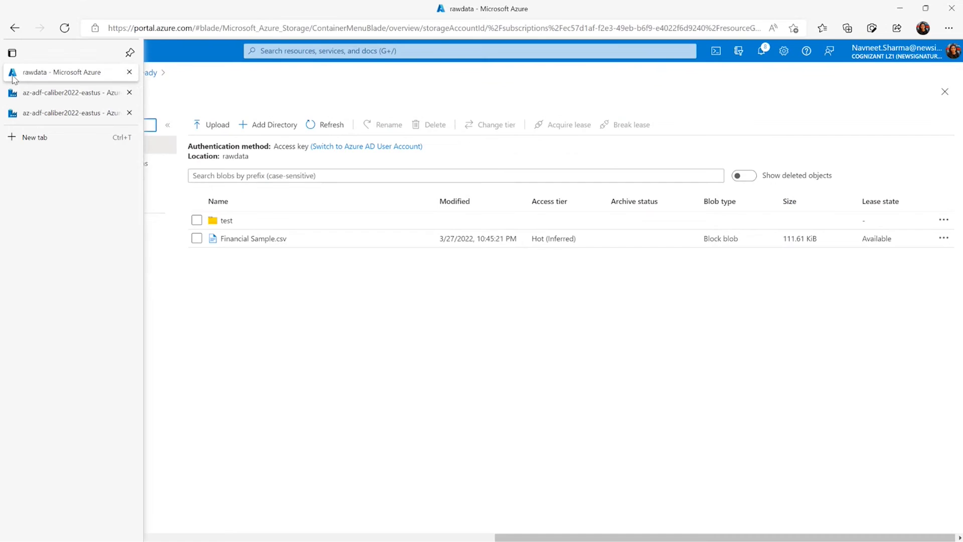
click(236, 220)
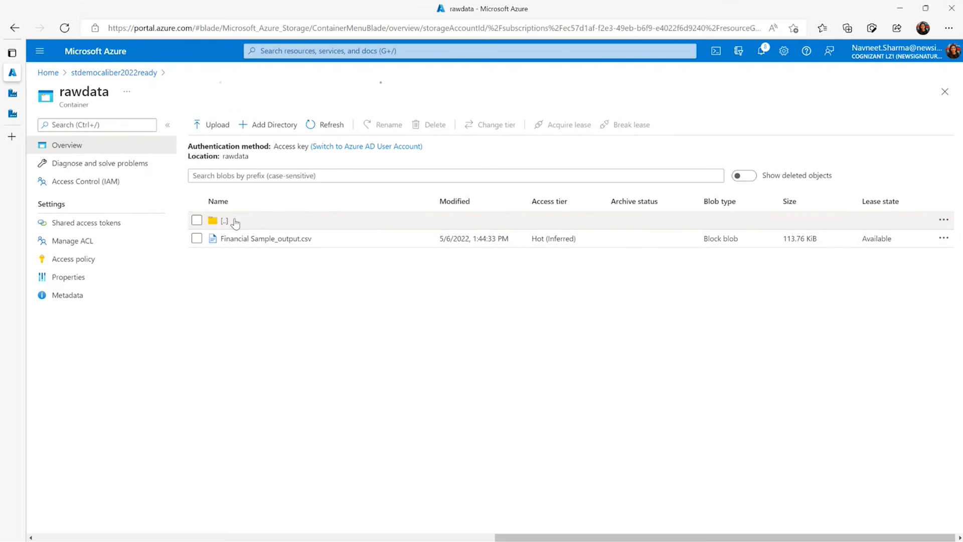
click(236, 221)
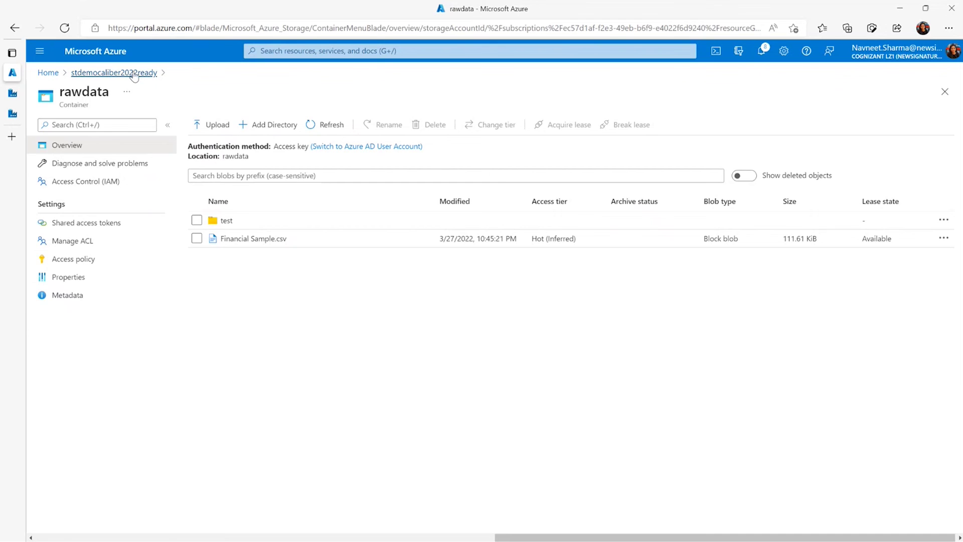
click(134, 73)
click(224, 209)
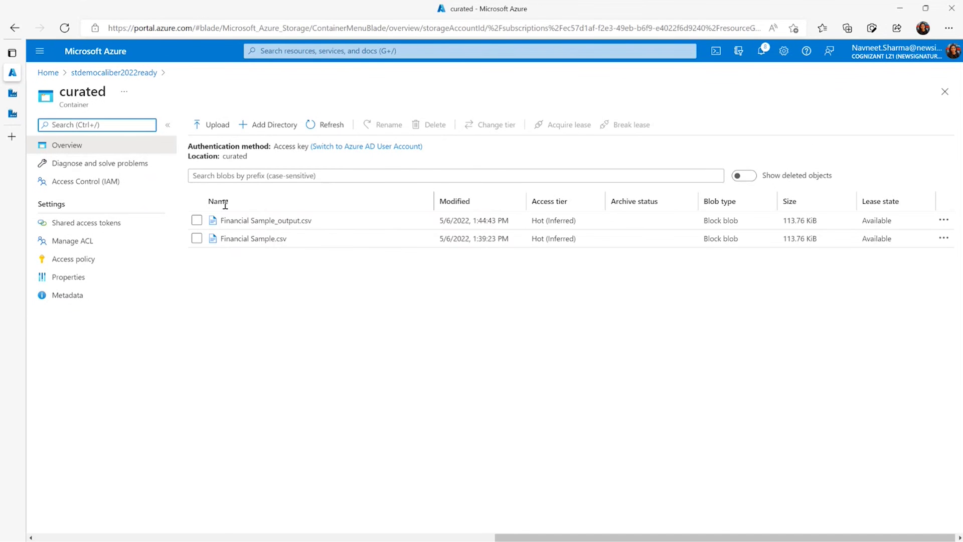
drag(433, 222, 510, 220)
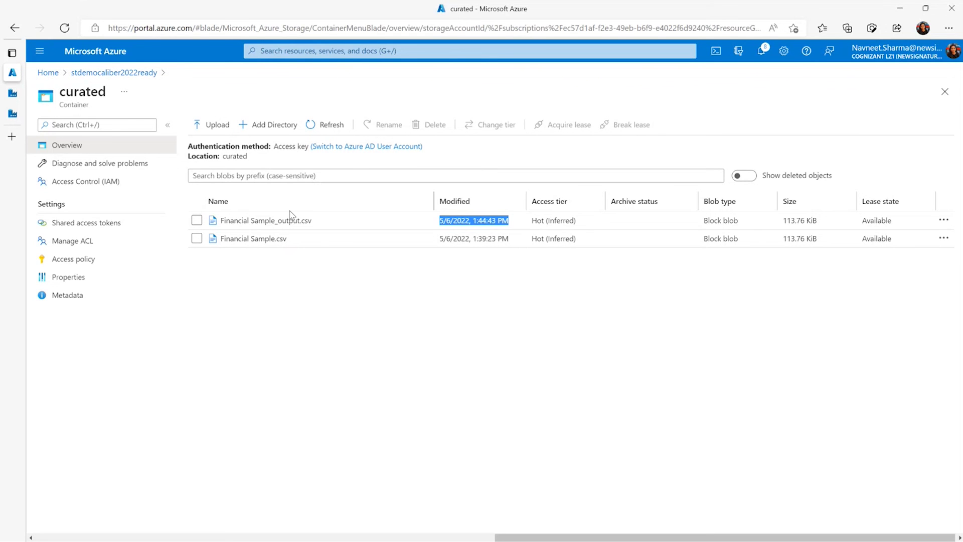
Step: Show the Data Factory trigger runs again, and switch to the Azure Data Factory demo slide in the presentation
key(ctrl+Tab)
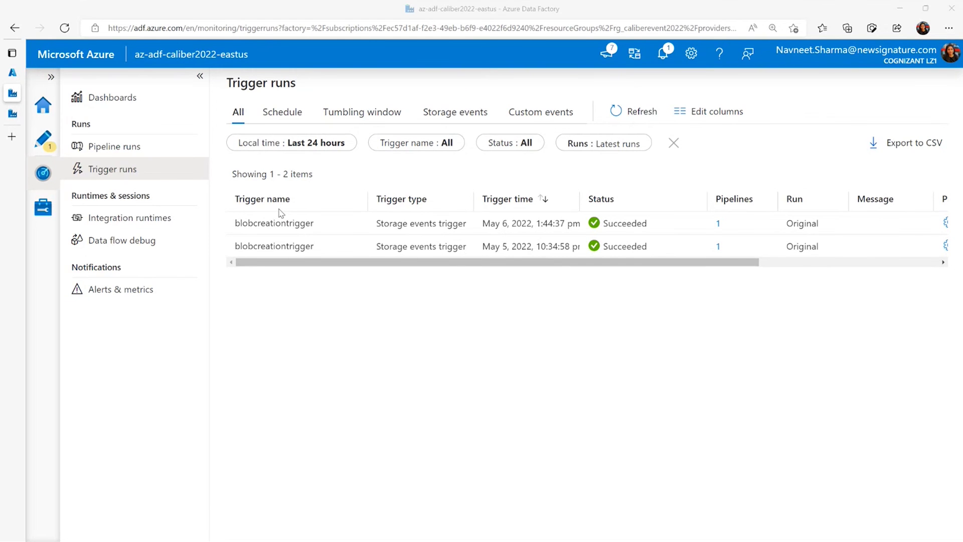
key(alt+Tab)
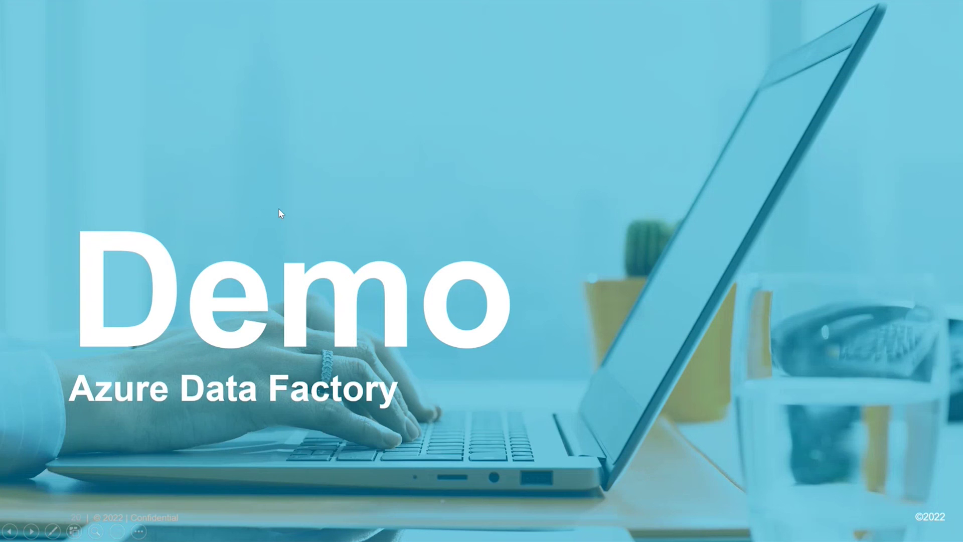